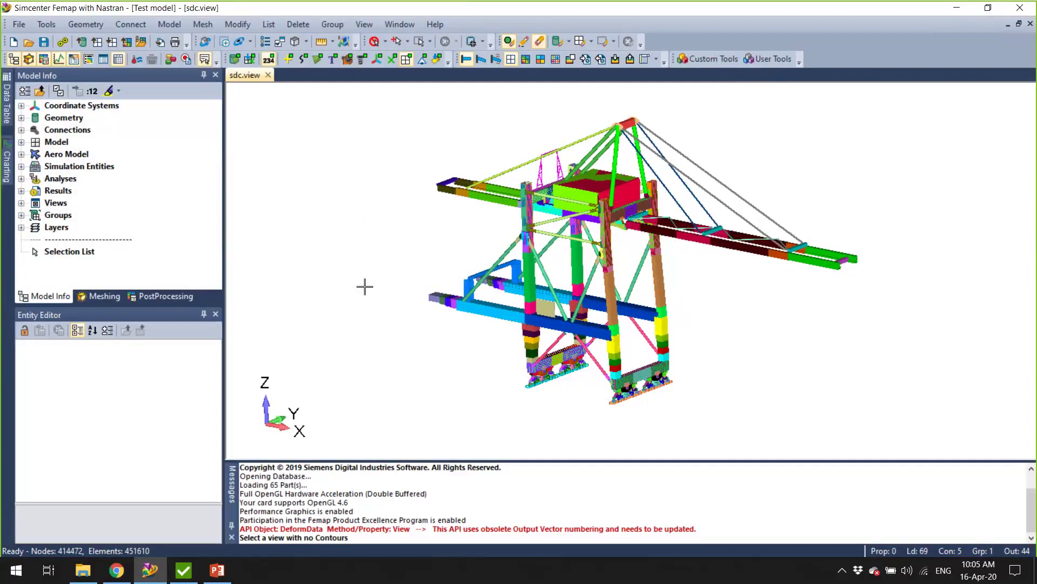
Turn off the thickness and cross-section display of the crane model and look over its upper frame and lower bogies
middle_click_drag(698, 278, 704, 277, "ctrl")
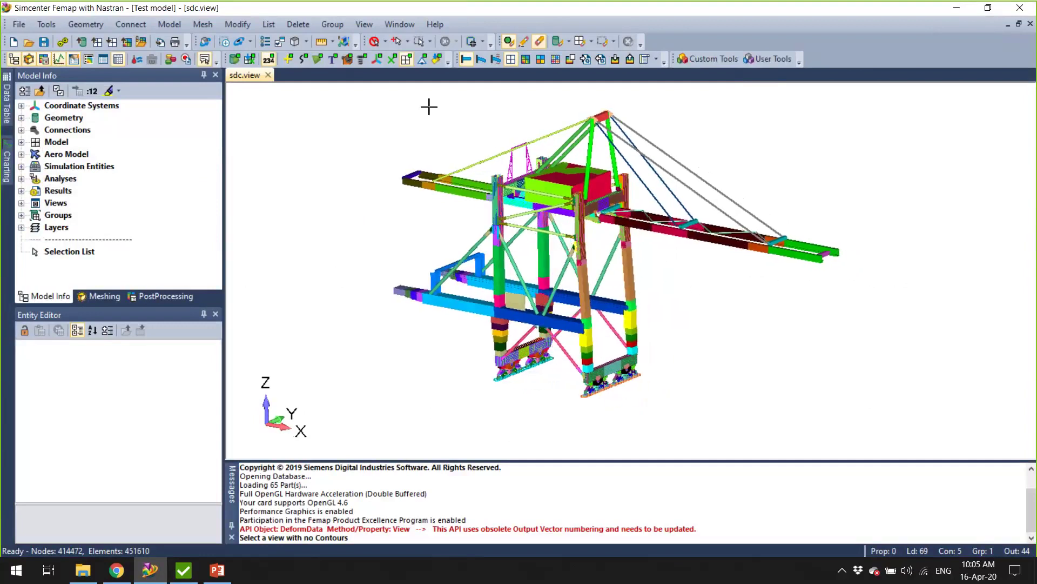
left_click(306, 42)
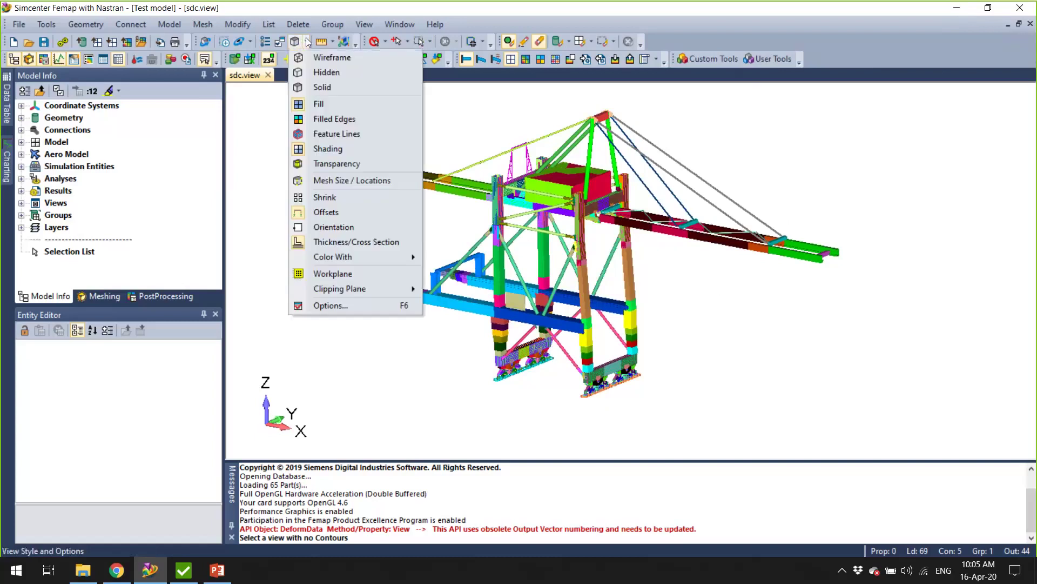
left_click(347, 242)
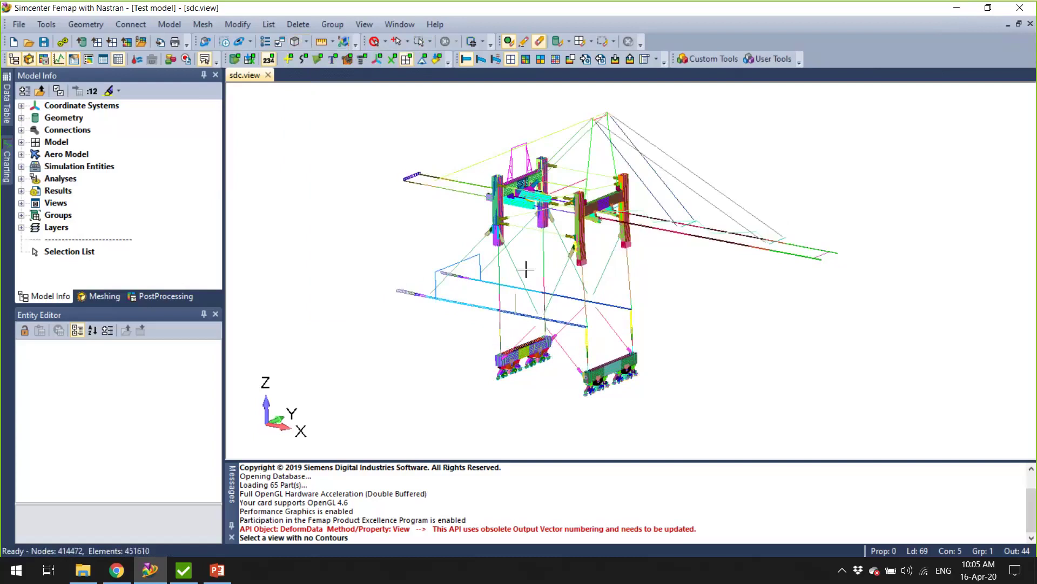
scroll(578, 241, "up", 5)
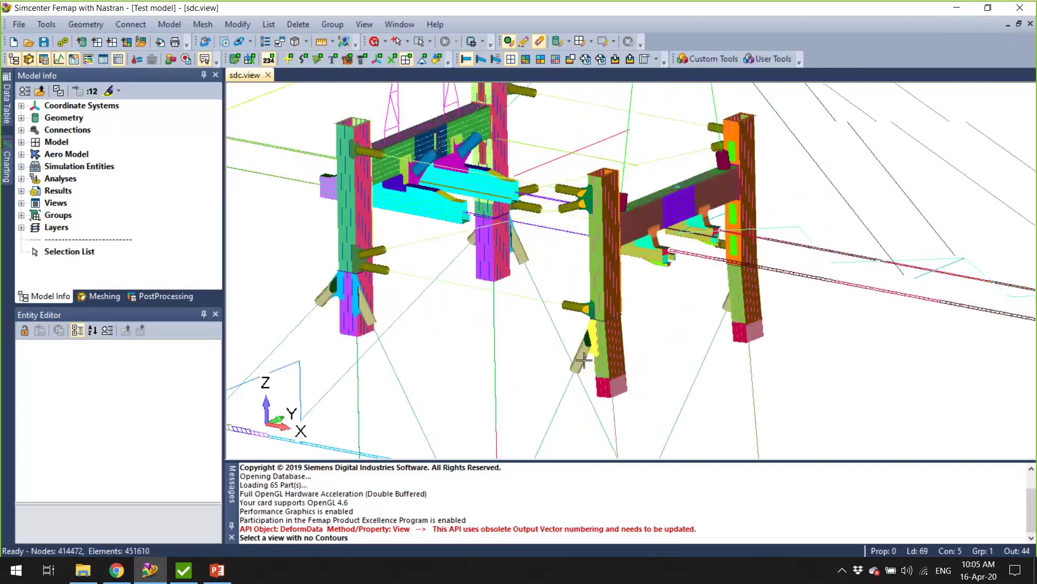
scroll(607, 340, "up", 2)
scroll(577, 290, "up", 3)
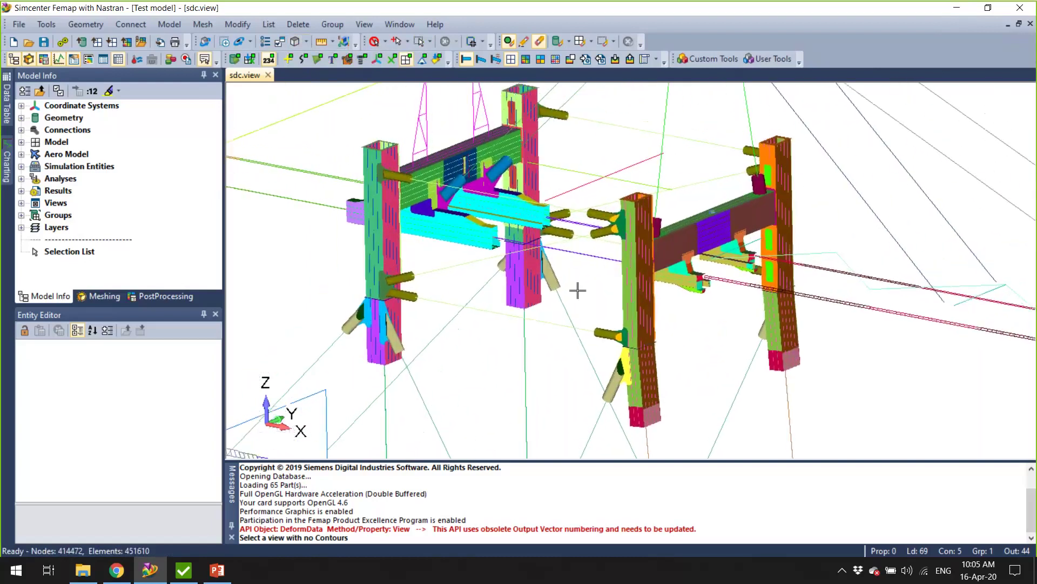
scroll(574, 293, "down", 6)
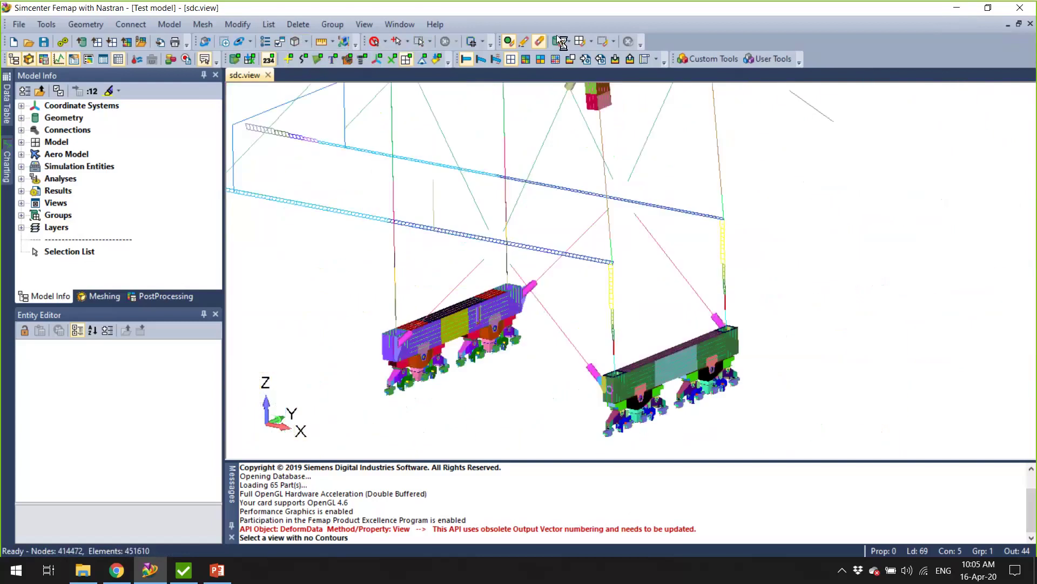
middle_click_drag(614, 347, 579, 269, "ctrl")
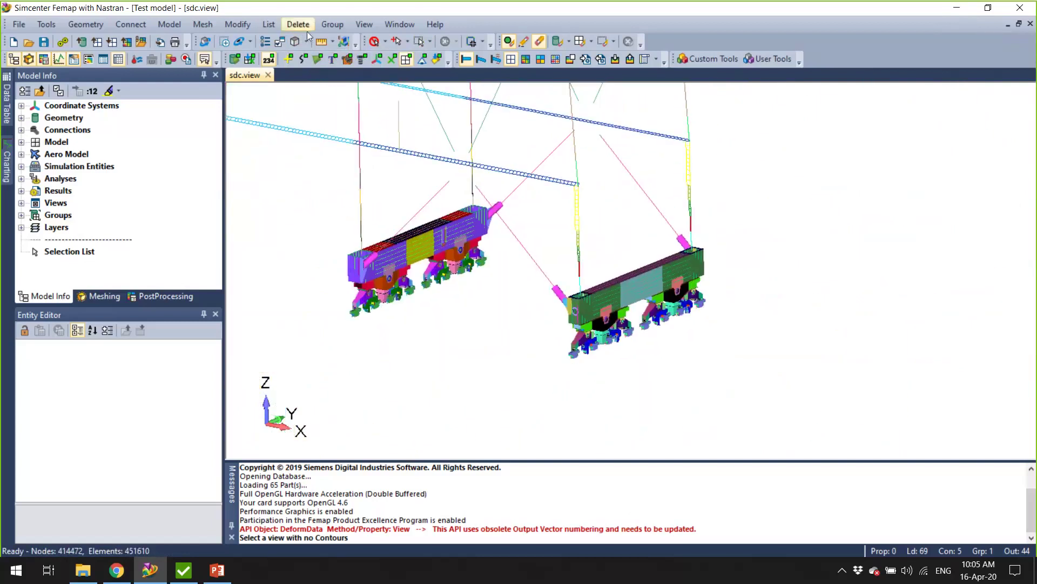
Turn on filled edges and examine the element mesh of the sill beam and the bogies beneath it
left_click(306, 41)
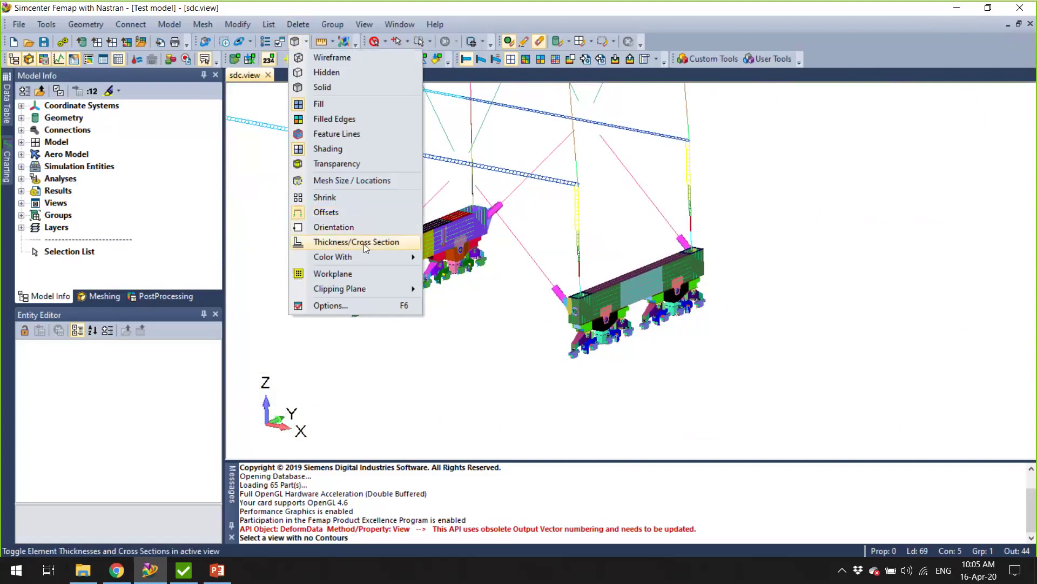
left_click(344, 120)
middle_click_drag(688, 340, 648, 257, "ctrl")
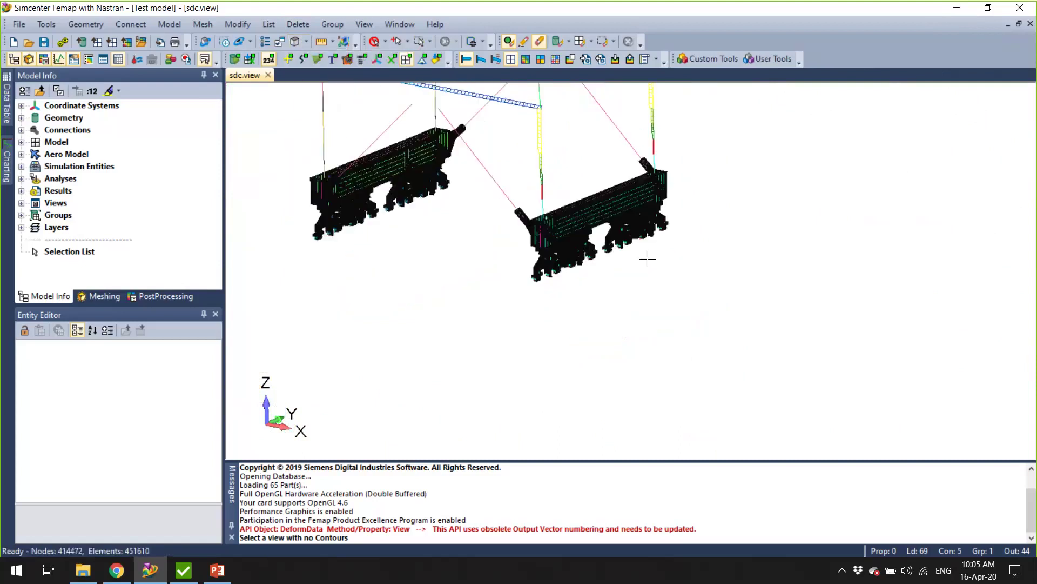
middle_click_drag(652, 321, 688, 264, "ctrl")
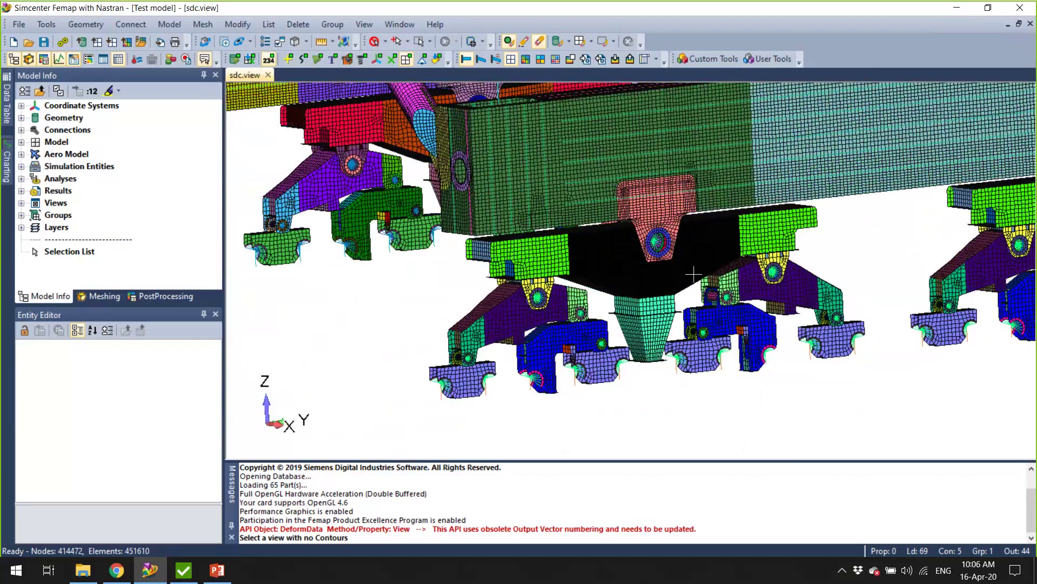
middle_click_drag(693, 273, 672, 272)
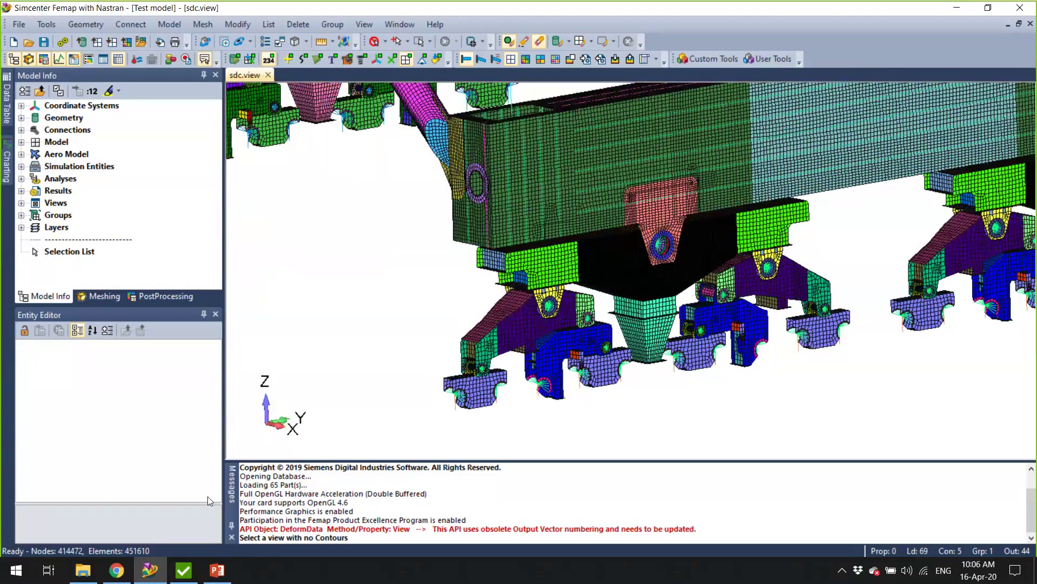
Switch to the PowerPoint presentation to show the Solid elements slide, glance back at the Femap model, and show the Loads slide
left_click(216, 577)
left_click(32, 97)
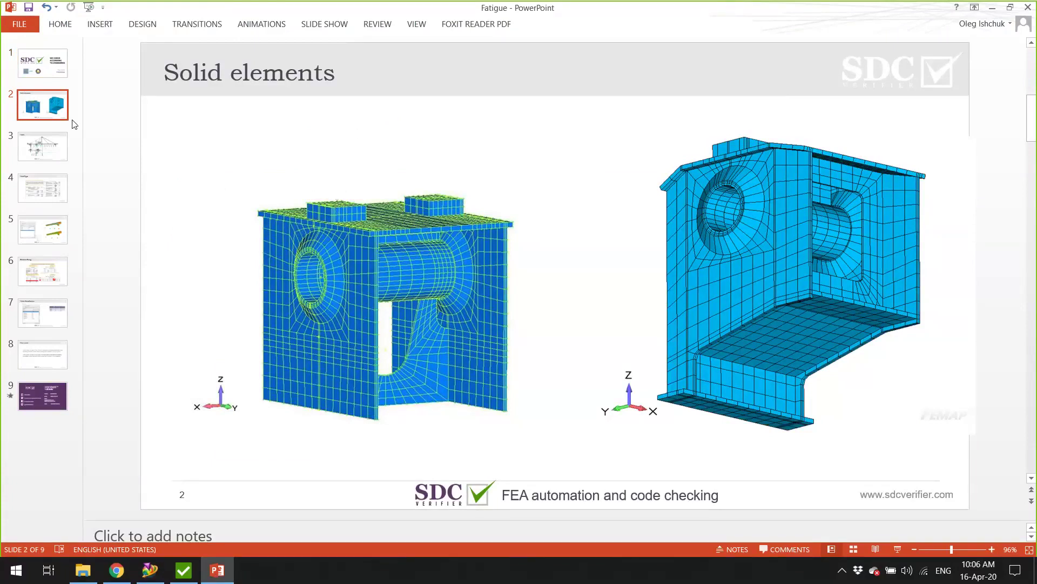
left_click(150, 570)
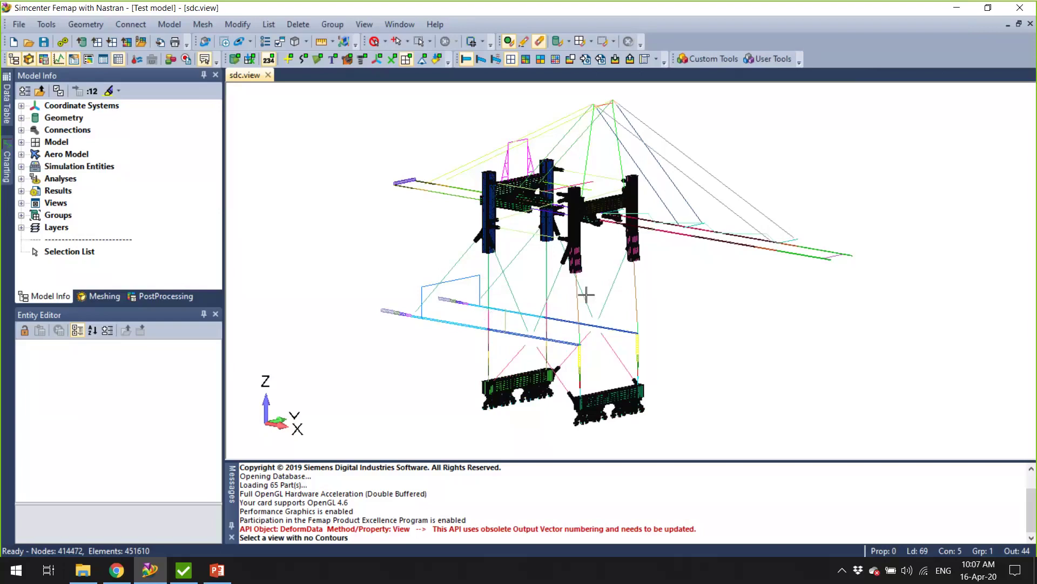
left_click(219, 577)
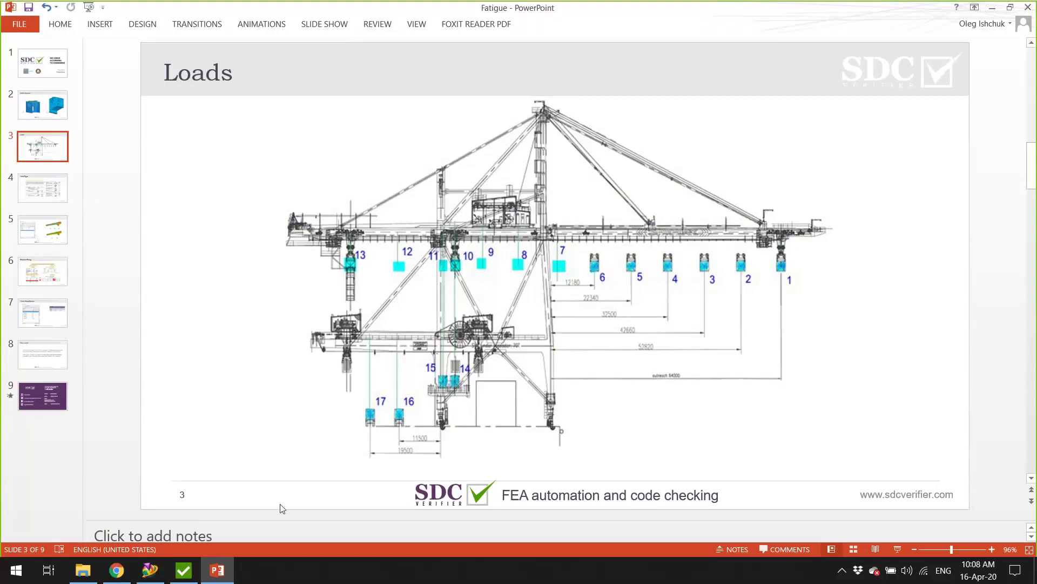
Switch back to Femap and examine the model's load list, from Gravity through the vertical, side, acceleration and wind loads
left_click(159, 576)
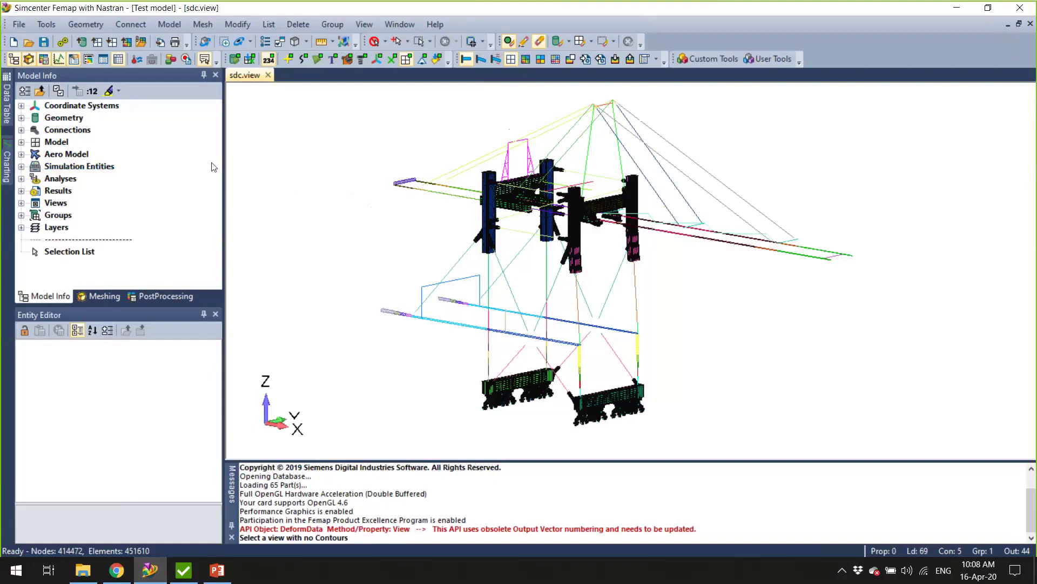
left_click(21, 143)
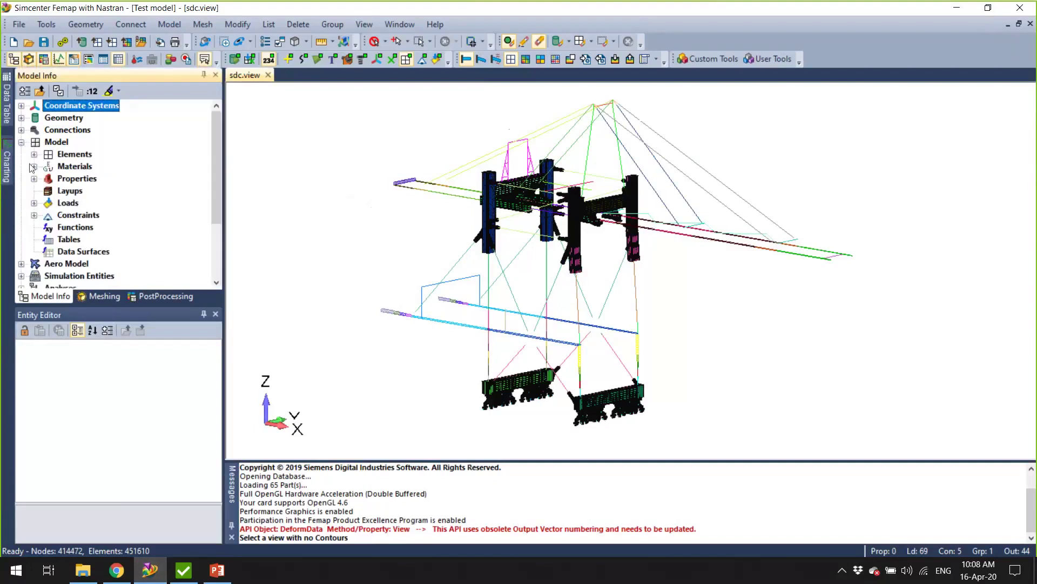
left_click(34, 203)
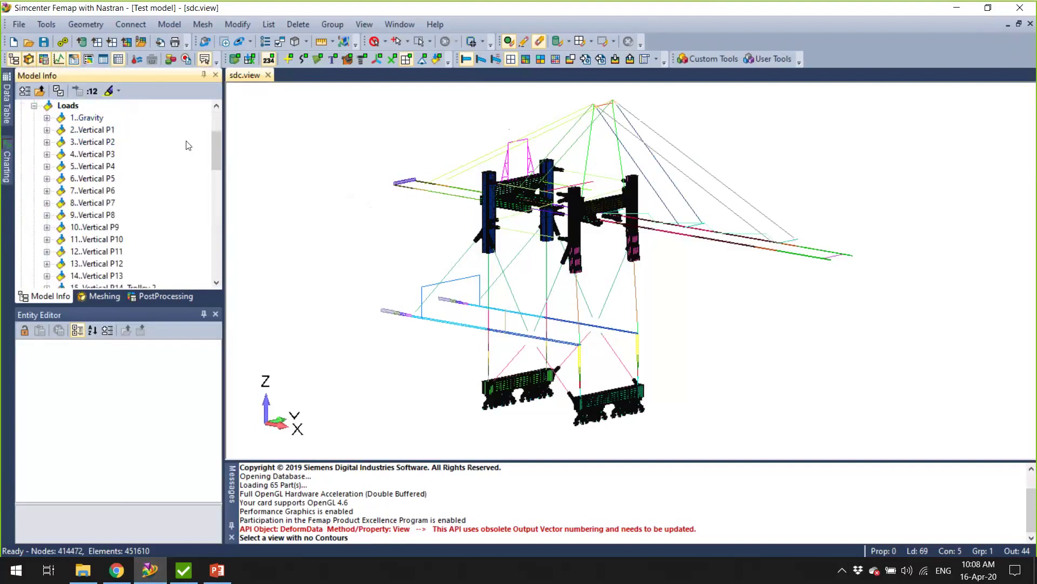
mouse_move(218, 158)
left_mouse_down()
mouse_move(215, 175)
mouse_move(216, 166)
left_mouse_up()
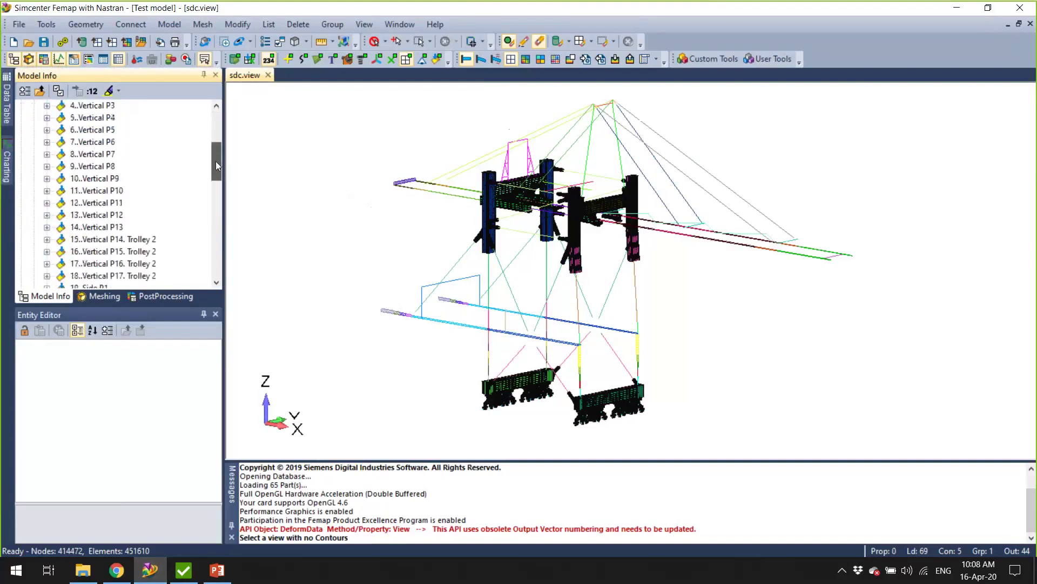
scroll(135, 235, "down", 1)
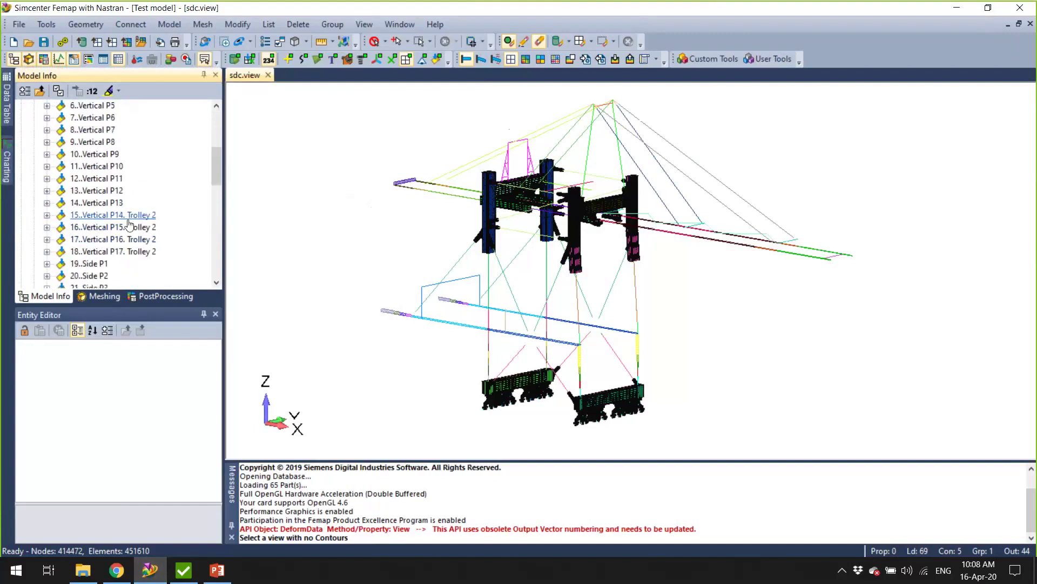
scroll(159, 253, "down", 3)
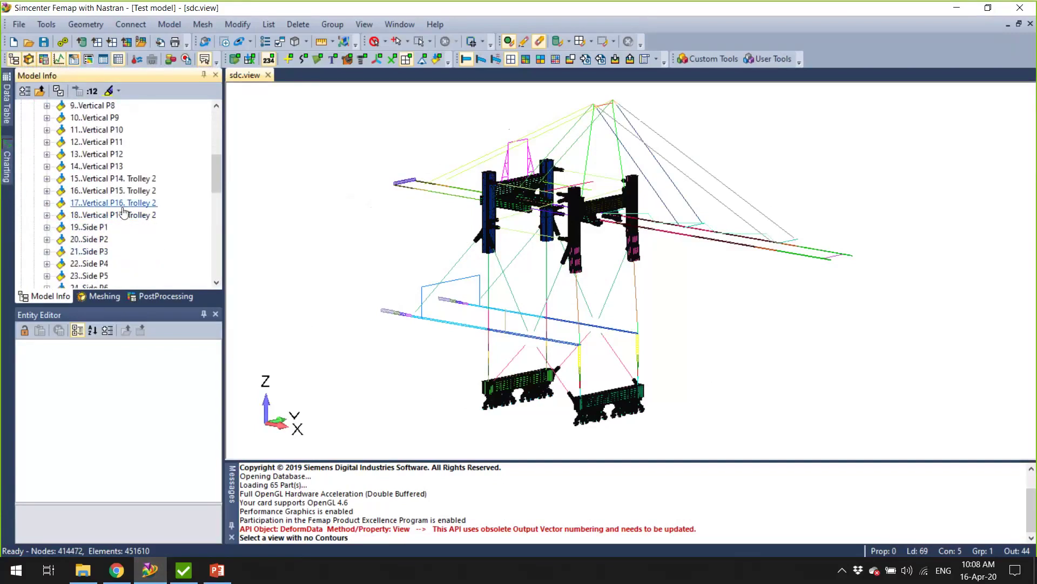
scroll(107, 195, "down", 6)
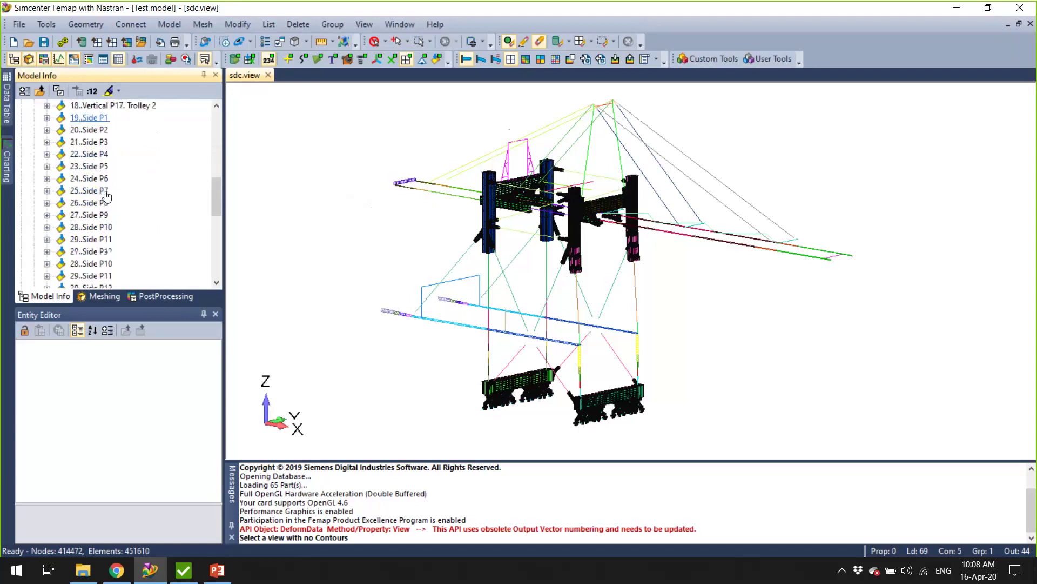
scroll(107, 196, "down", 1)
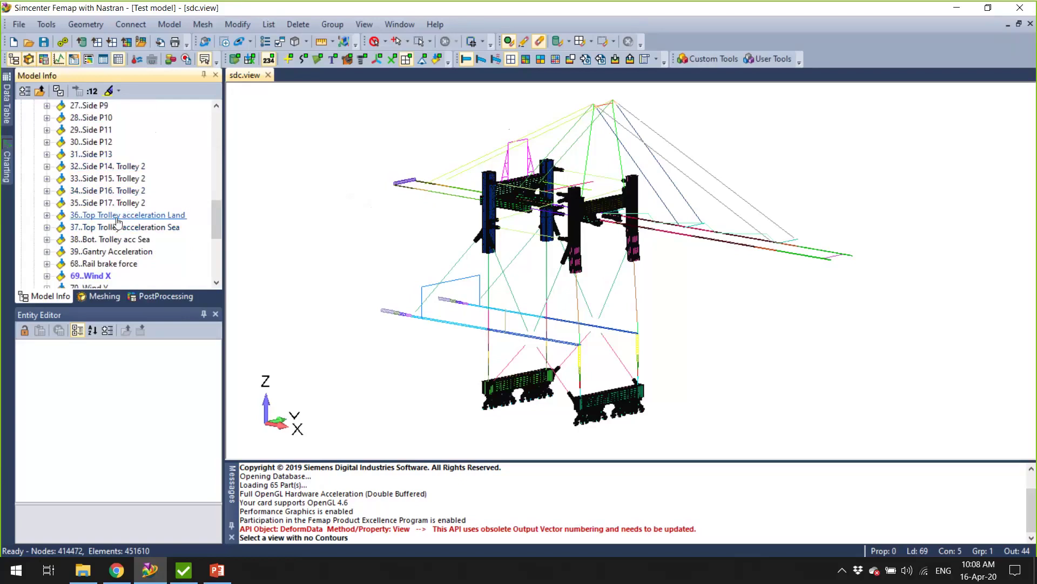
scroll(120, 231, "down", 1)
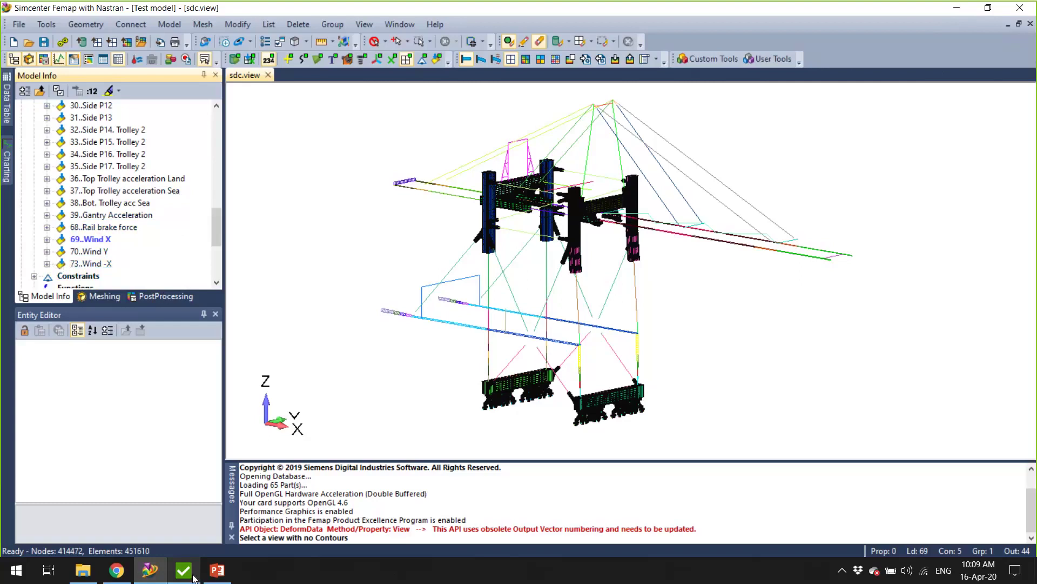
Switch to SDC Verifier and review the individual loads of the Crane - boom down job
mouse_move(201, 581)
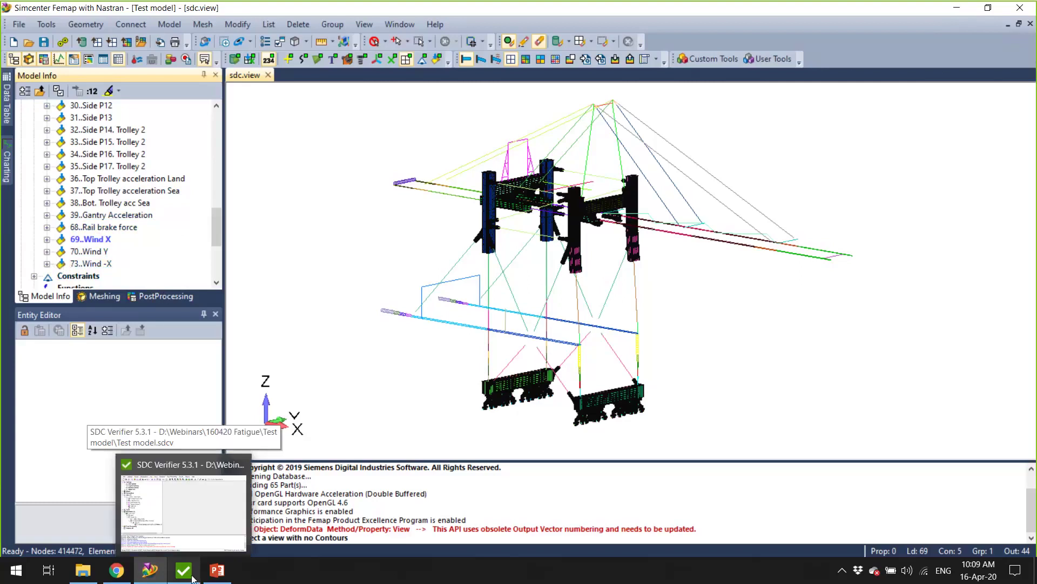
left_click(172, 507)
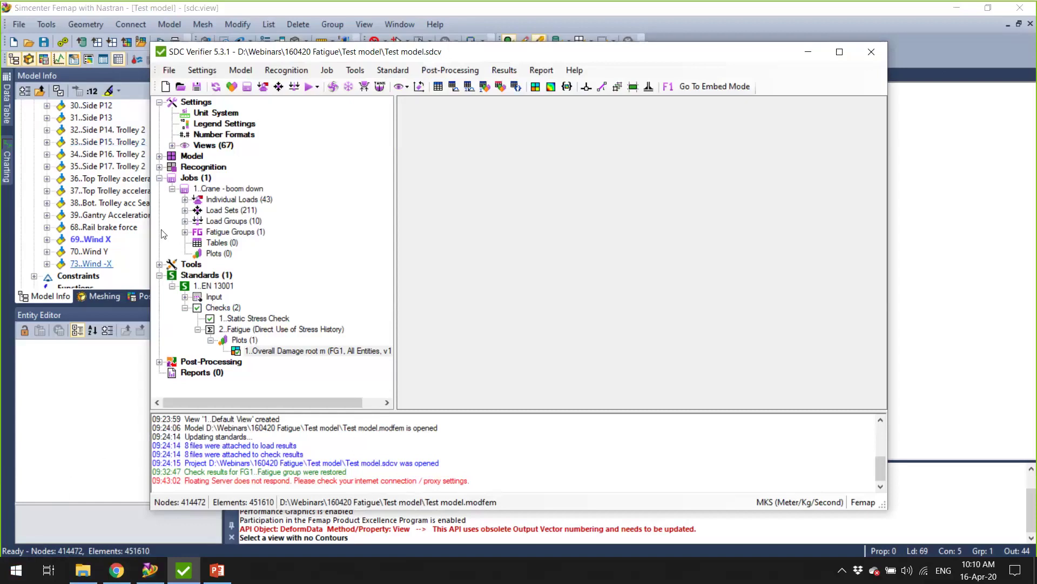
left_click(185, 200)
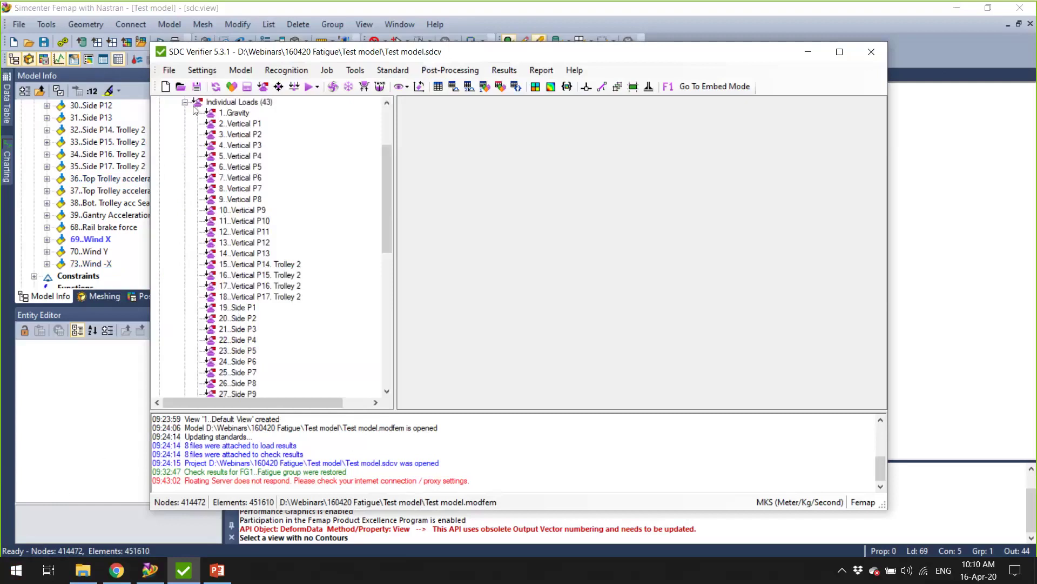
scroll(289, 208, "down", 1)
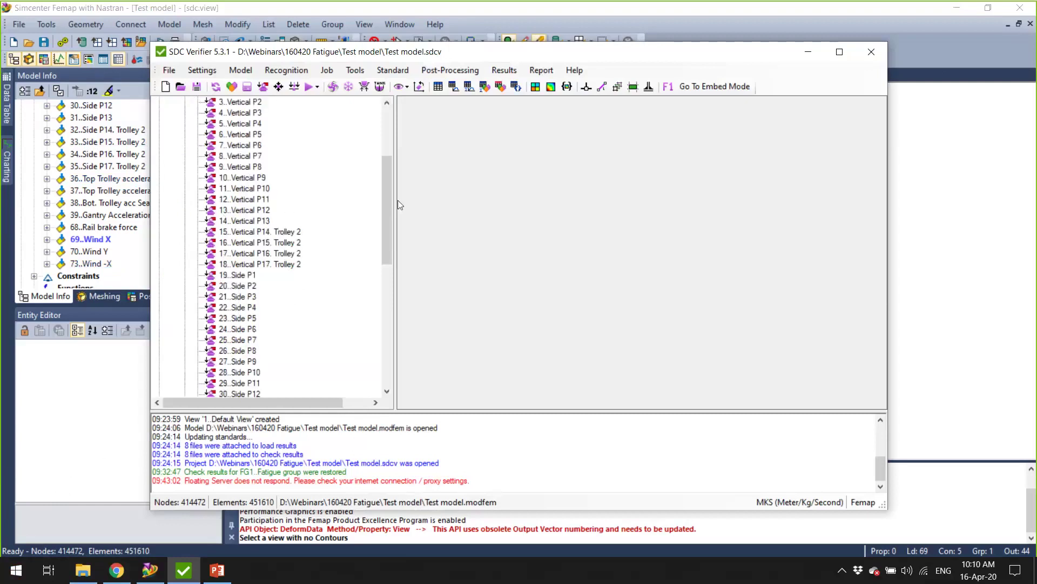
left_click_drag(384, 207, 380, 292)
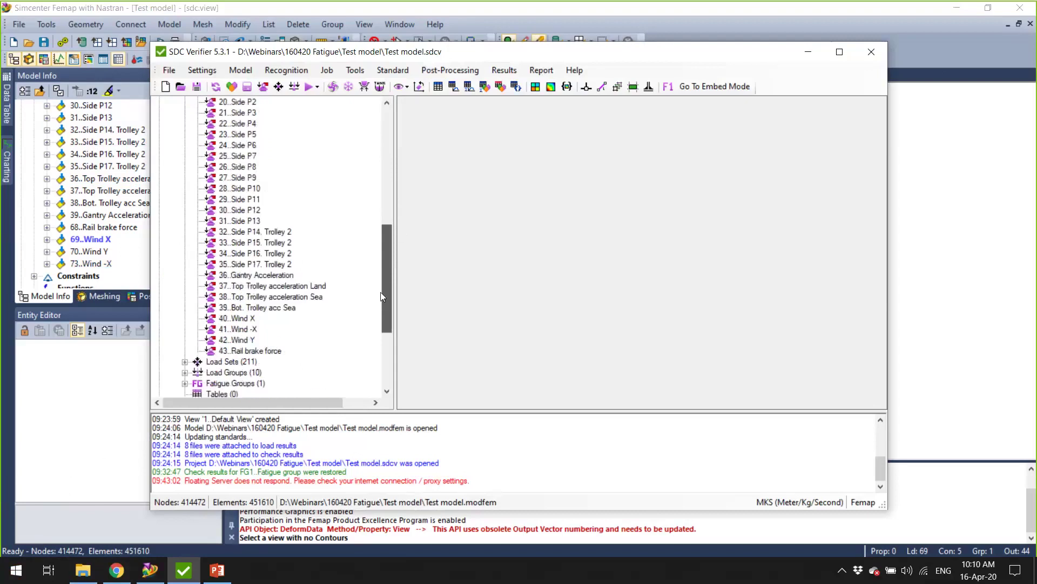
scroll(380, 293, "down", 1)
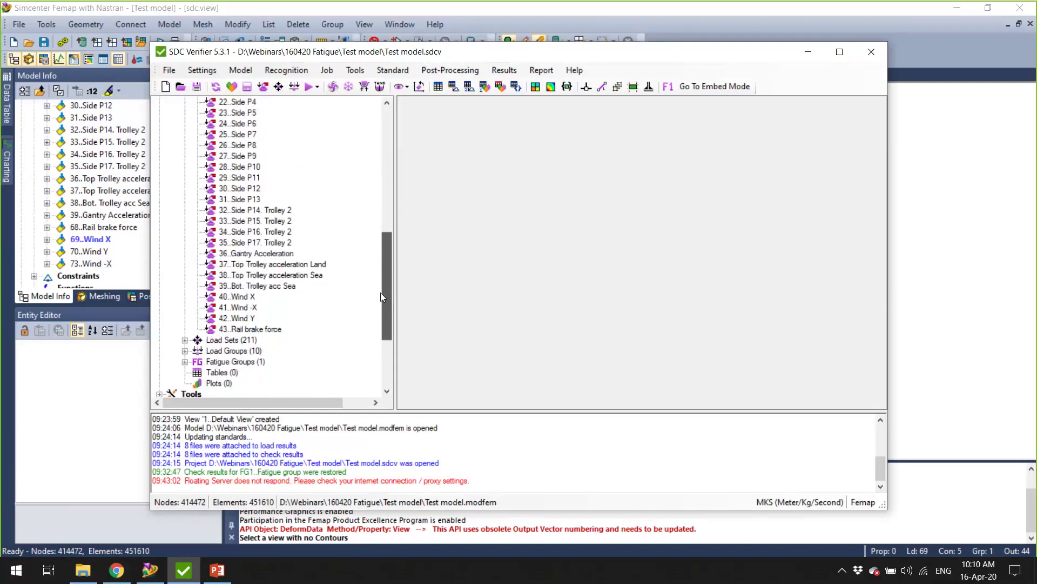
Review the strength, wind, storm and fatigue load sets of the job and open the table for creating and editing multiple load sets
left_click(184, 340)
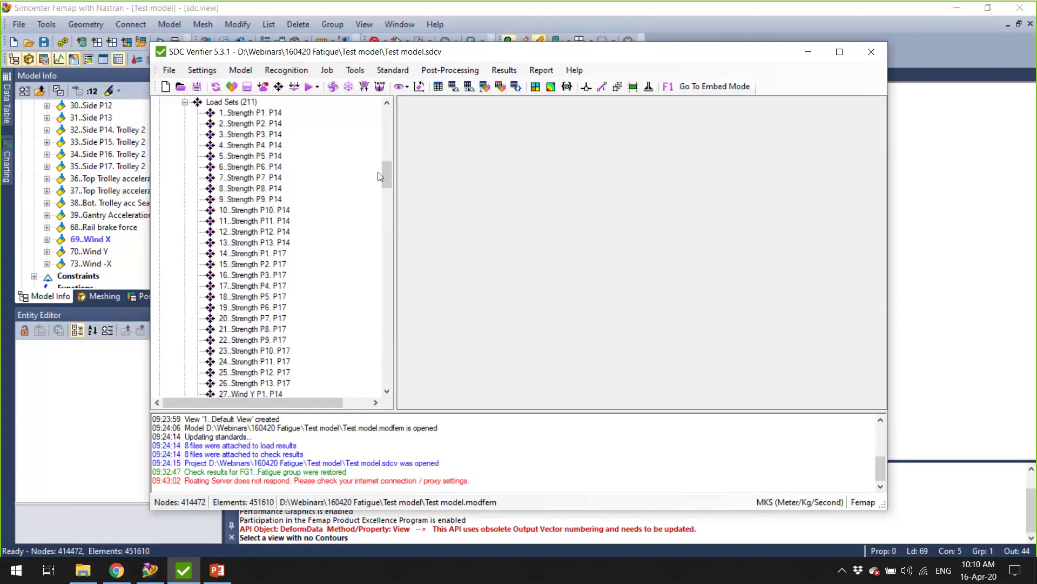
left_click_drag(387, 172, 387, 286)
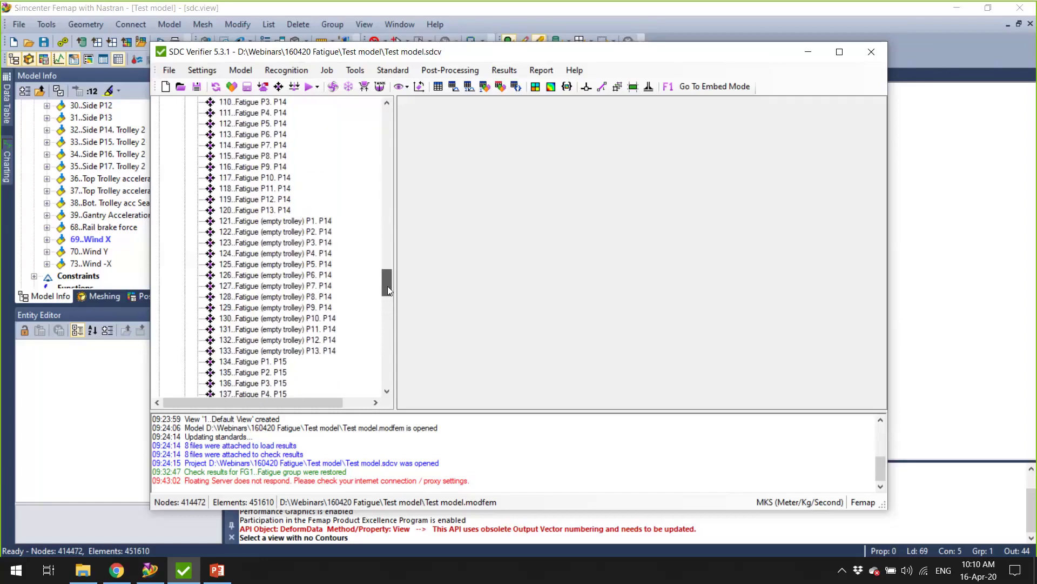
scroll(346, 216, "up", 18)
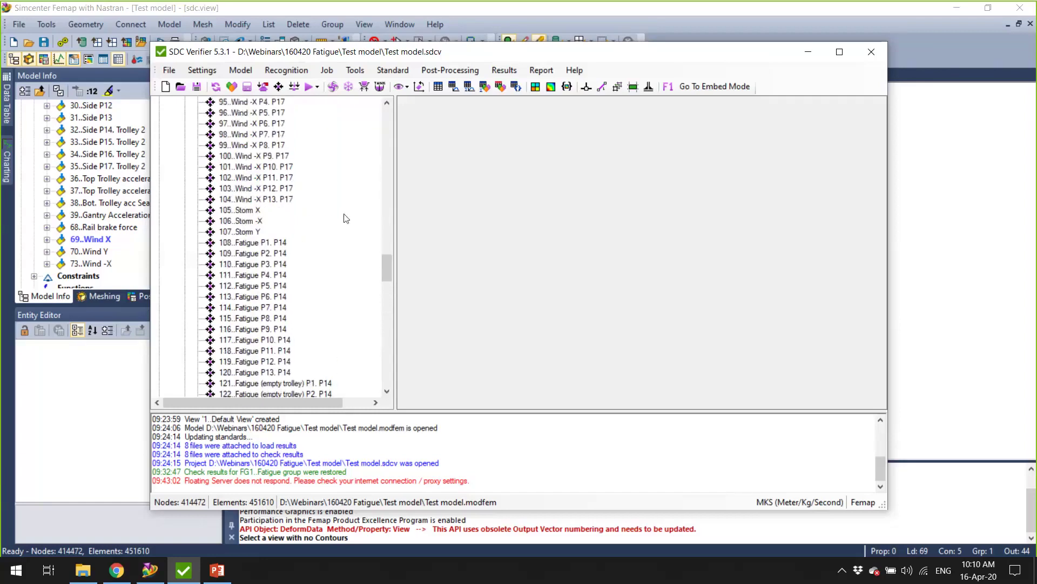
scroll(334, 215, "up", 20)
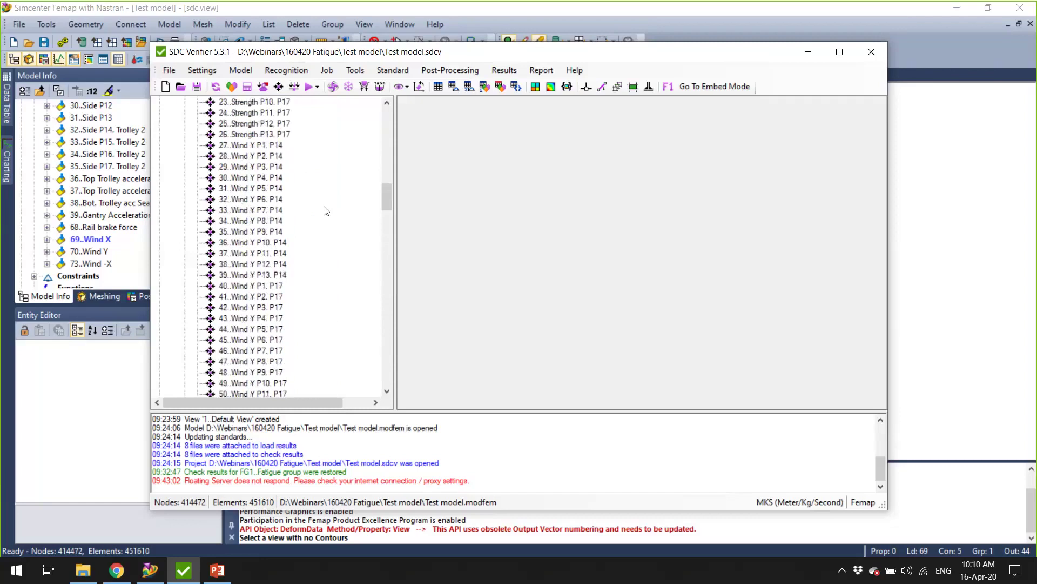
right_click(246, 242)
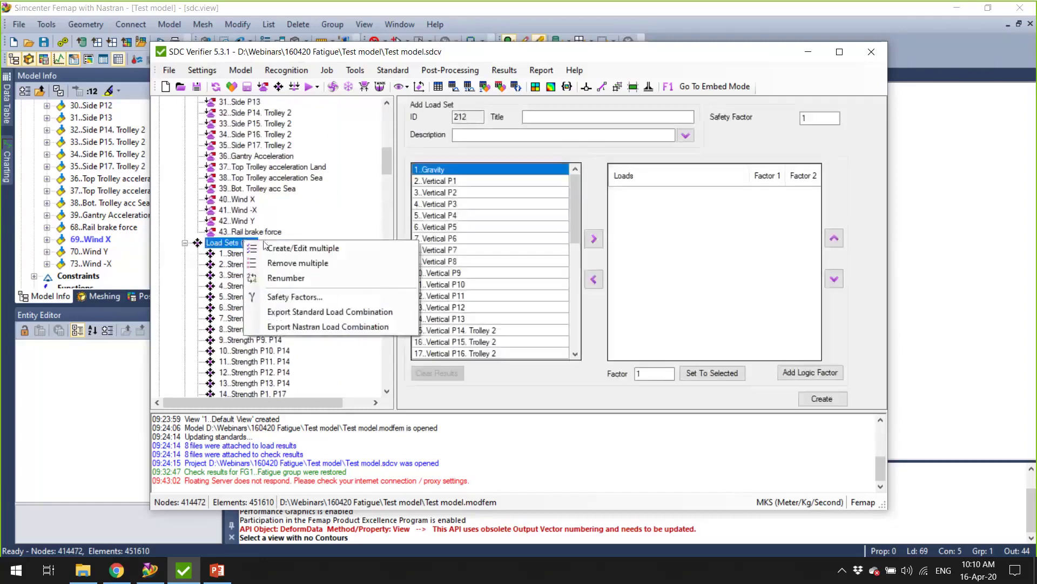
left_click(324, 250)
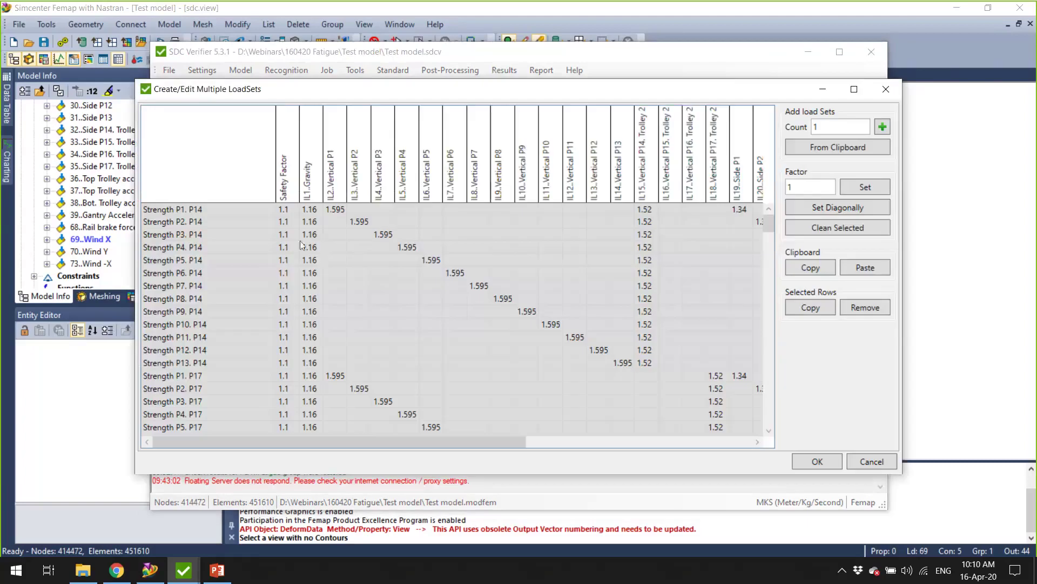
Enlarge the table of multiple load sets and examine the factors of the strength, wind and fatigue load sets
left_click(987, 71)
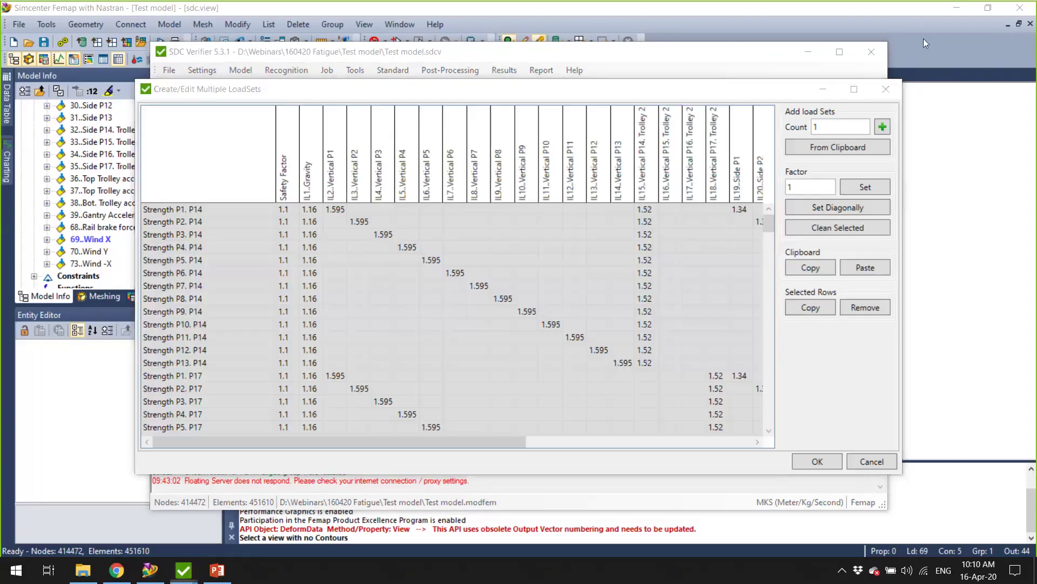
left_click(855, 89)
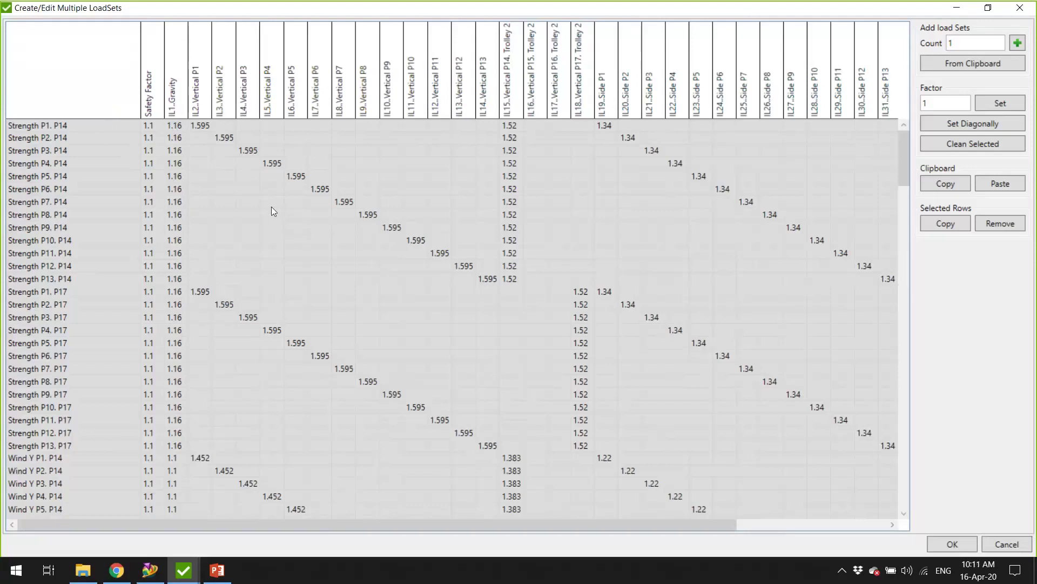
scroll(260, 216, "down", 1)
scroll(290, 306, "down", 5)
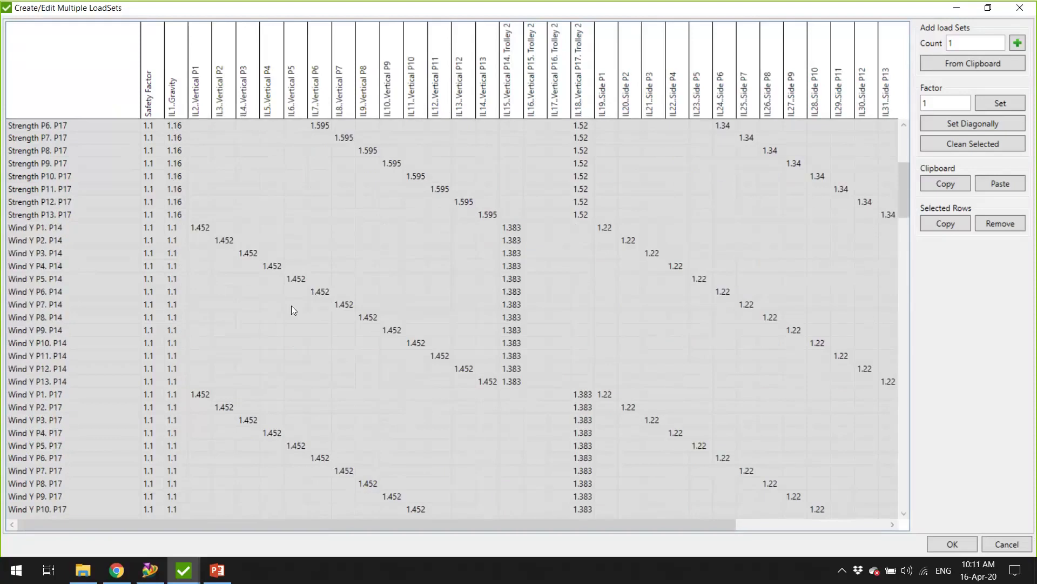
scroll(499, 304, "down", 5)
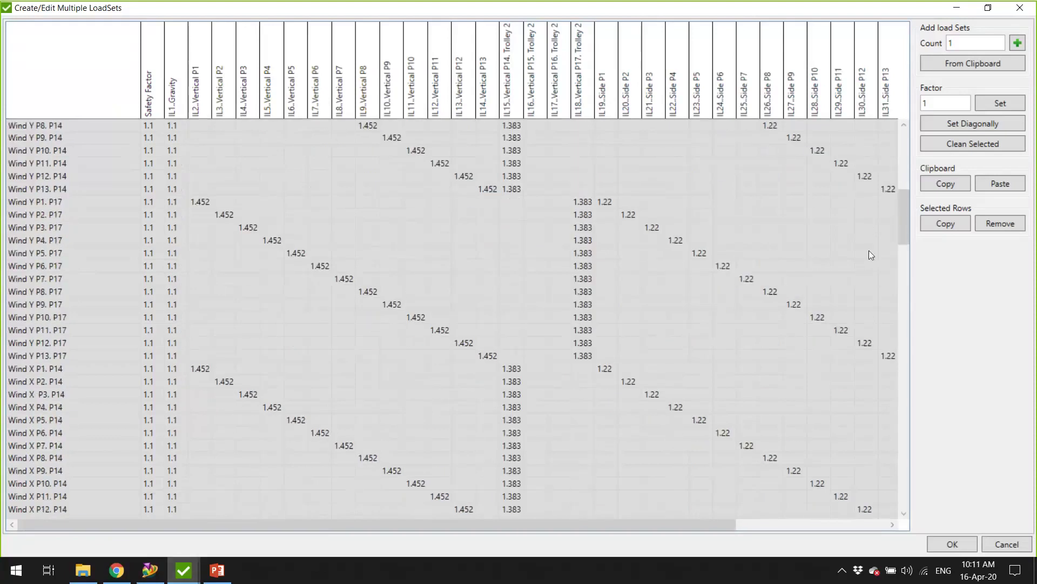
left_click_drag(905, 215, 923, 364)
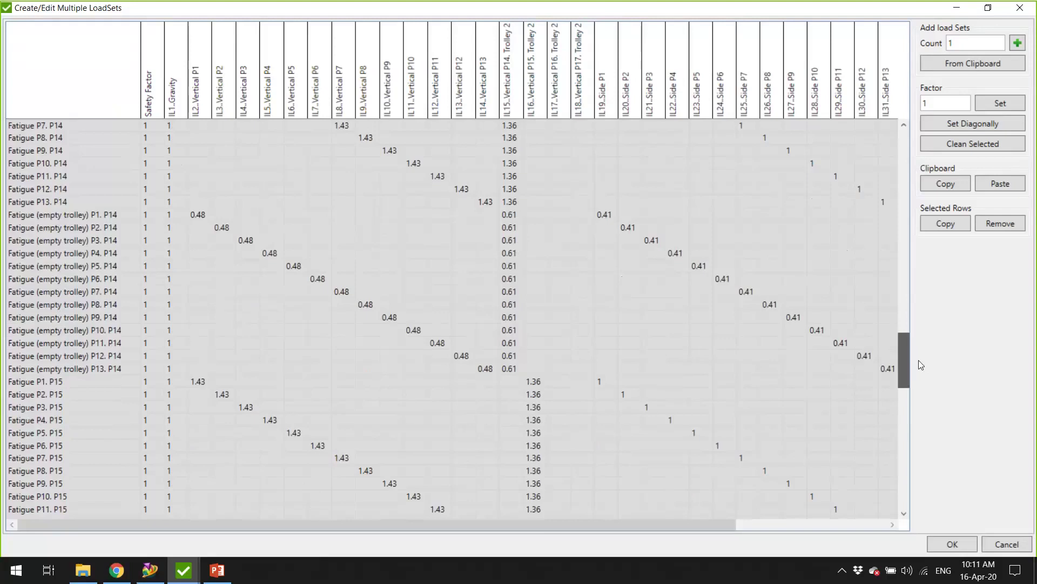
left_click_drag(227, 522, 252, 519)
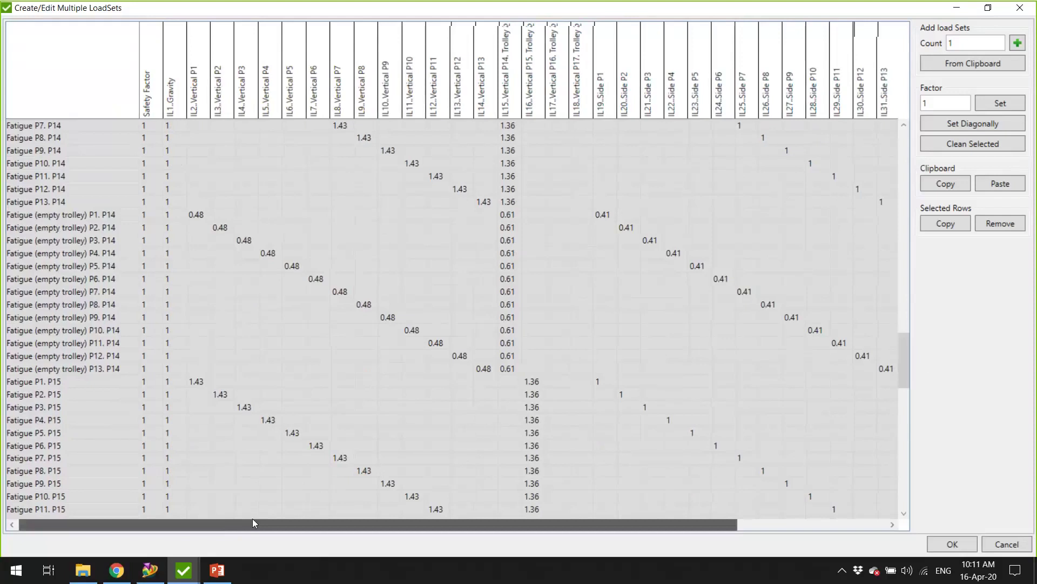
Review the contents of the Wind, Storm and Fatigue (P13-P6 / P14-P17) load groups in the job
scroll(254, 523, "down", 10)
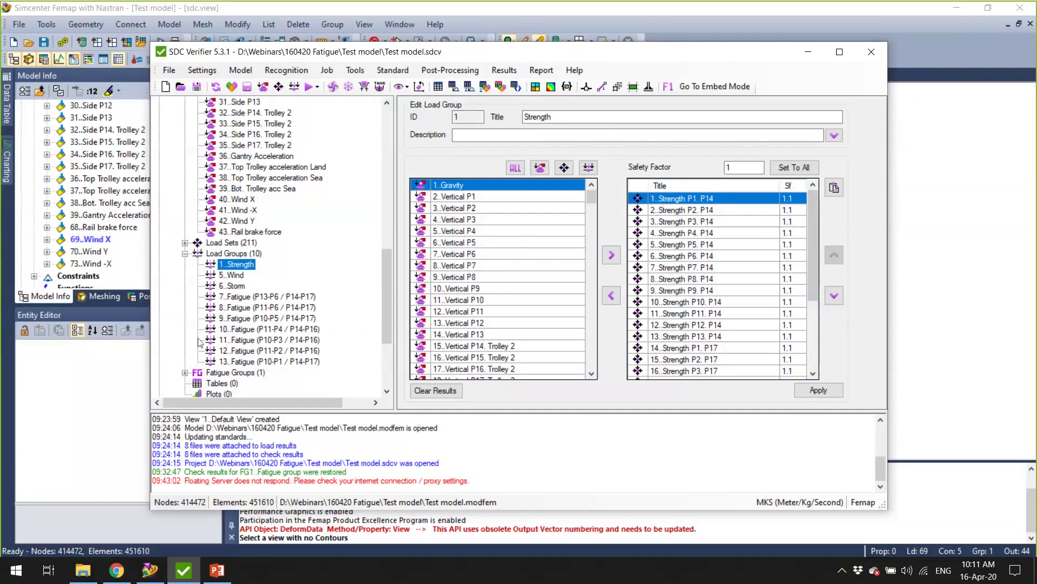
left_click(241, 276)
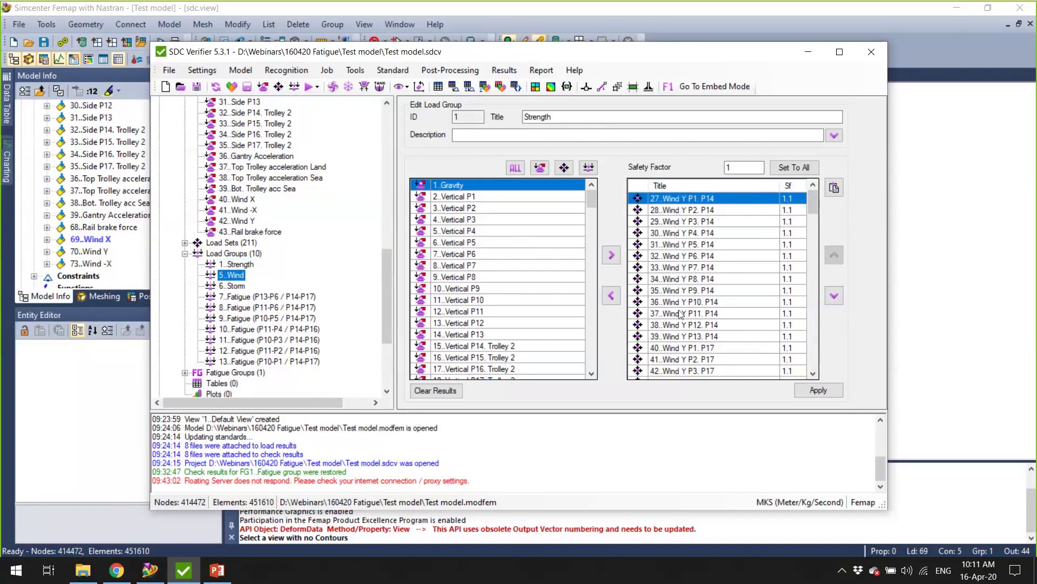
left_click(233, 286)
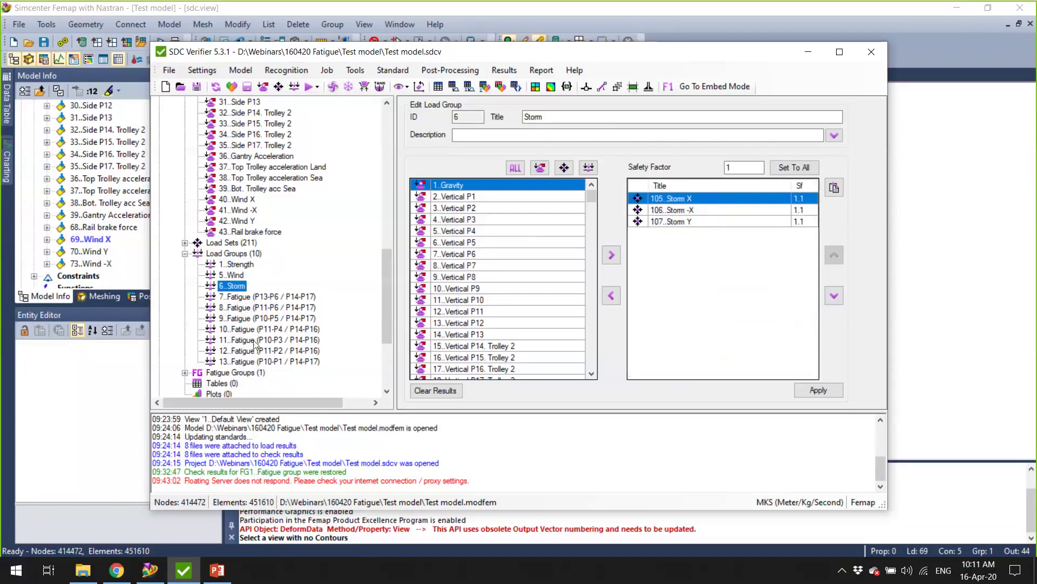
left_click(260, 298)
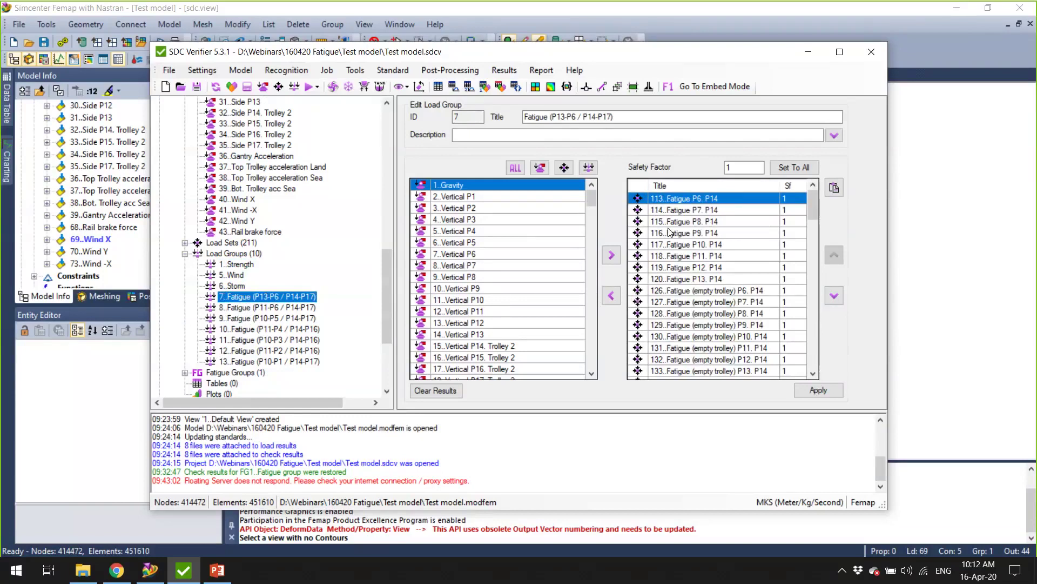
Show the fatigue group's item cycles and compare its load groups with the trolley positions on the PowerPoint Loads slide, ending back in SDC Verifier
left_click(184, 373)
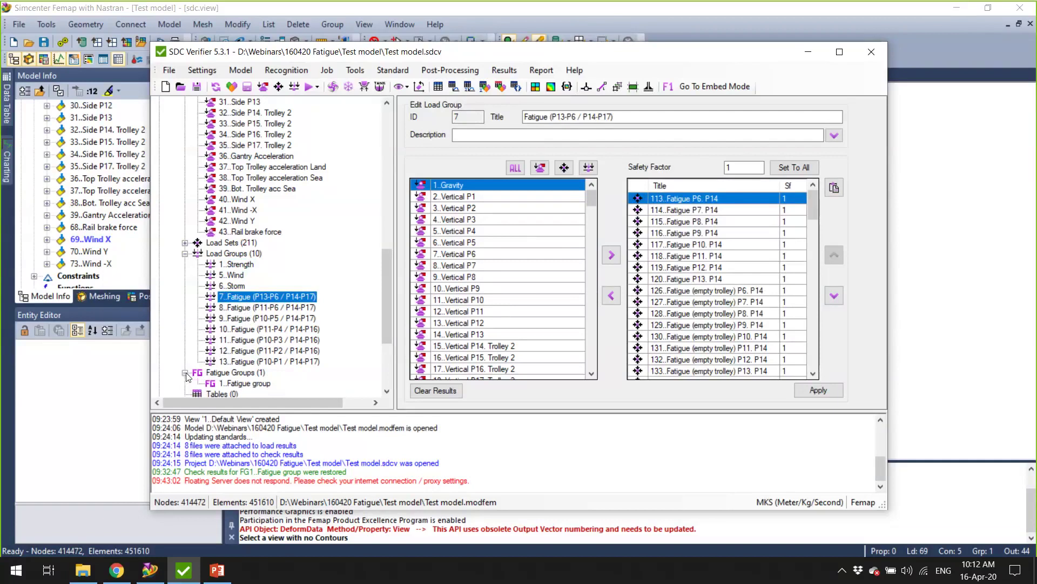
left_click(249, 383)
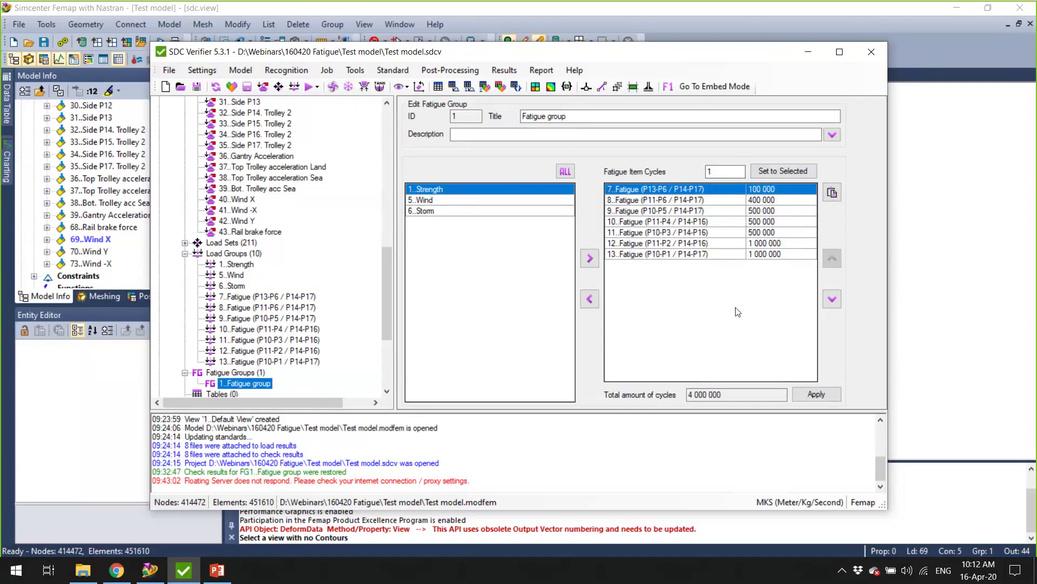
left_click(223, 574)
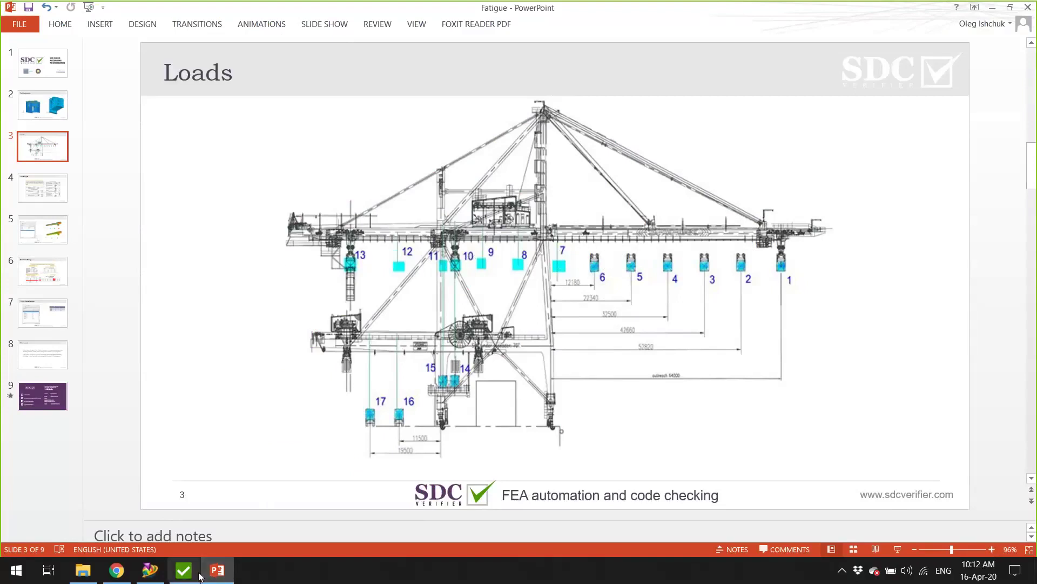
left_click(216, 573)
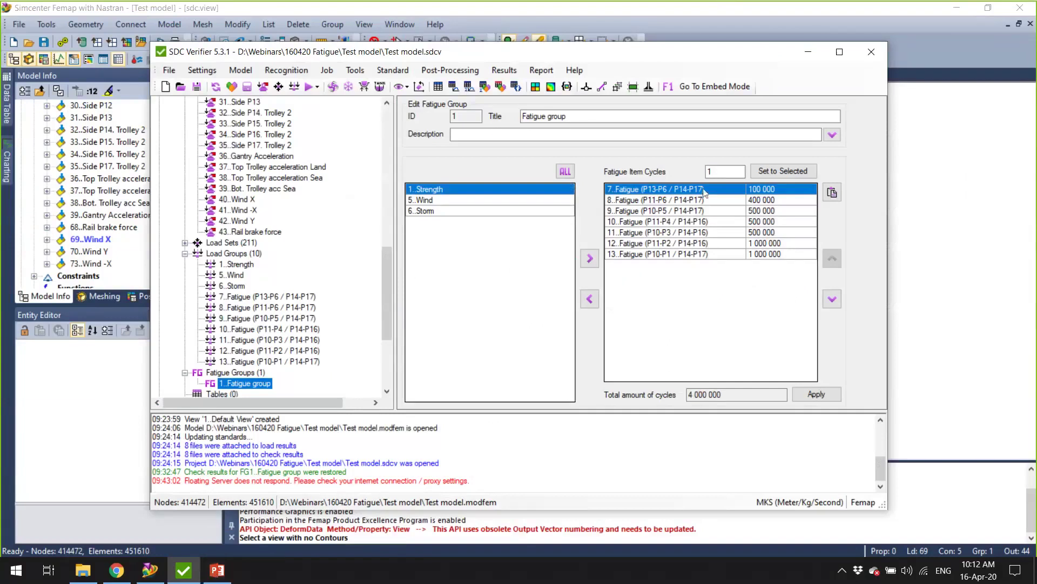
left_click(217, 570)
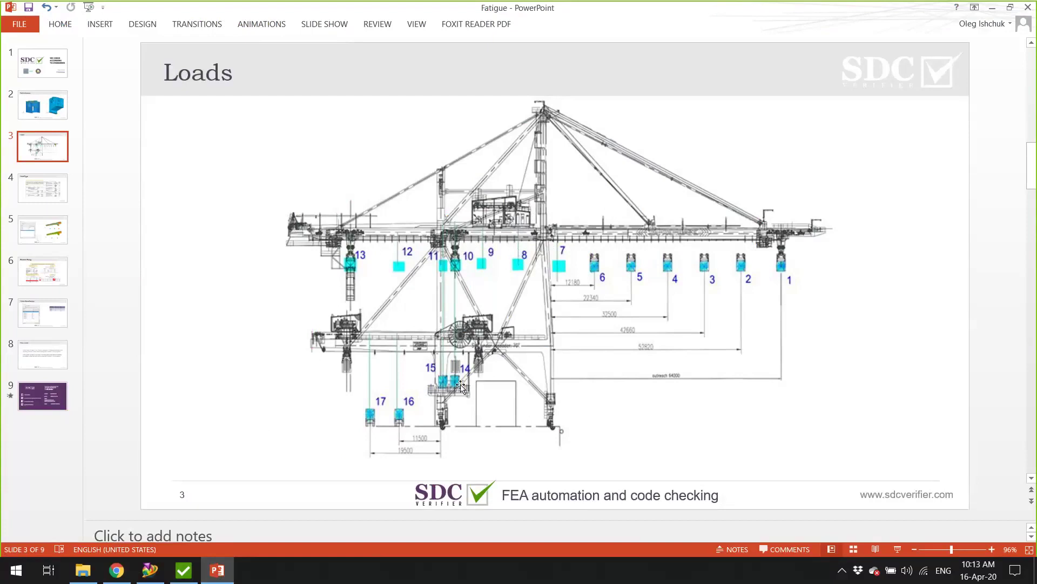
left_click(183, 571)
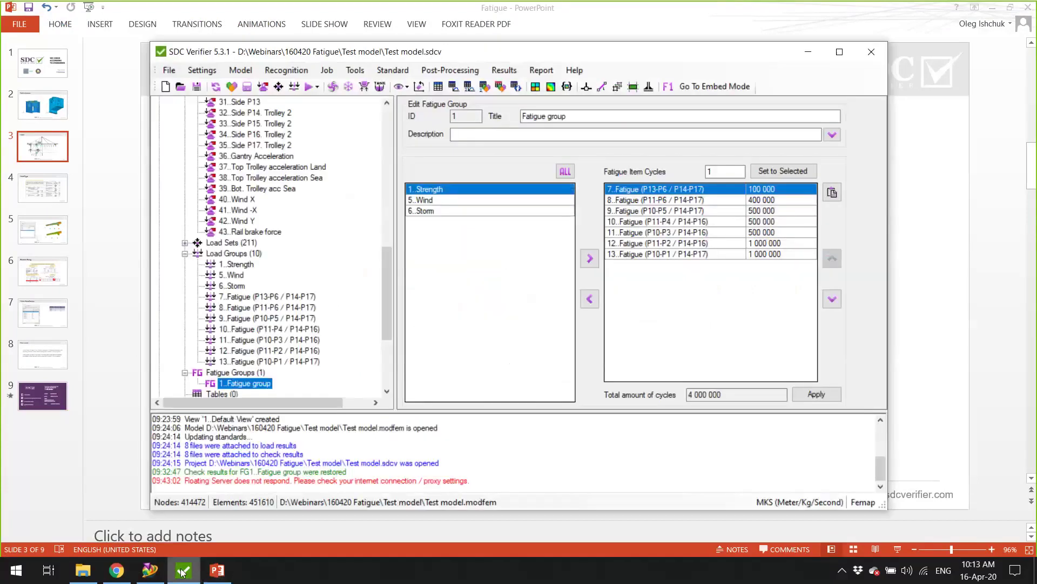
Look over the project tree's individual loads, load sets, load groups and EN 13001 checks, and collapse the job and standard branches
scroll(276, 287, "down", 4)
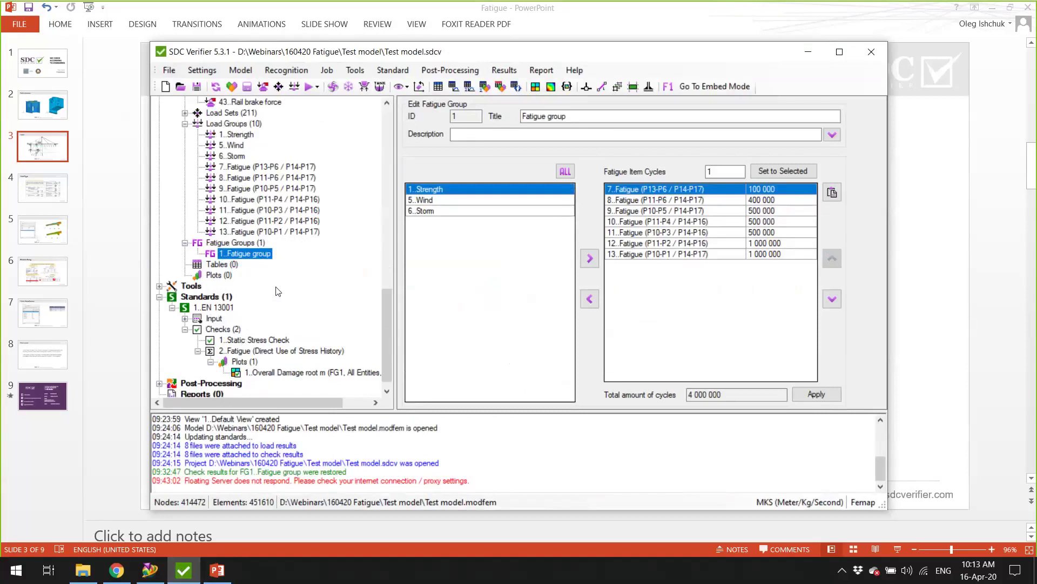
left_click_drag(392, 329, 399, 113)
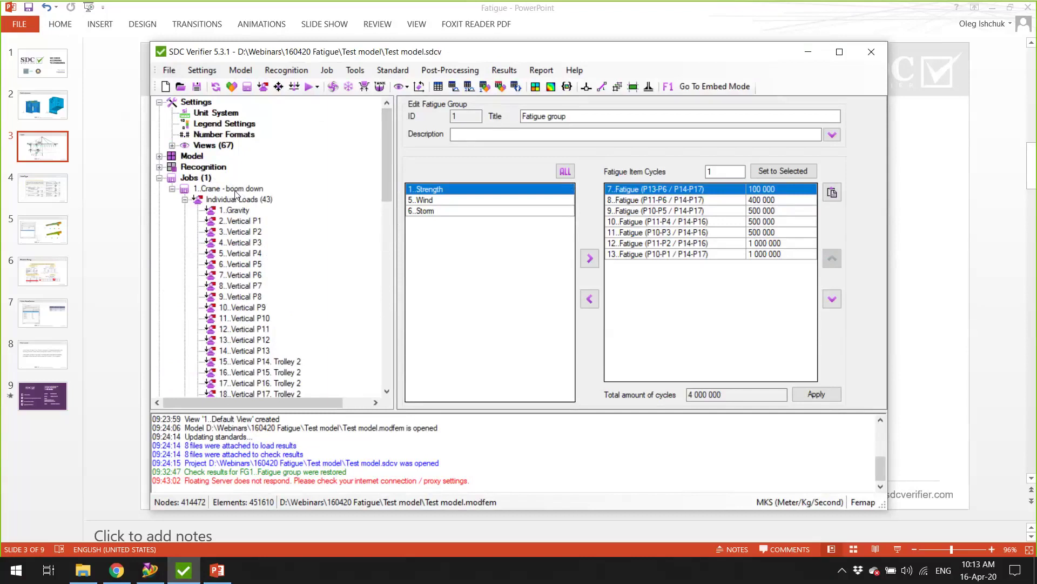
scroll(230, 244, "down", 12)
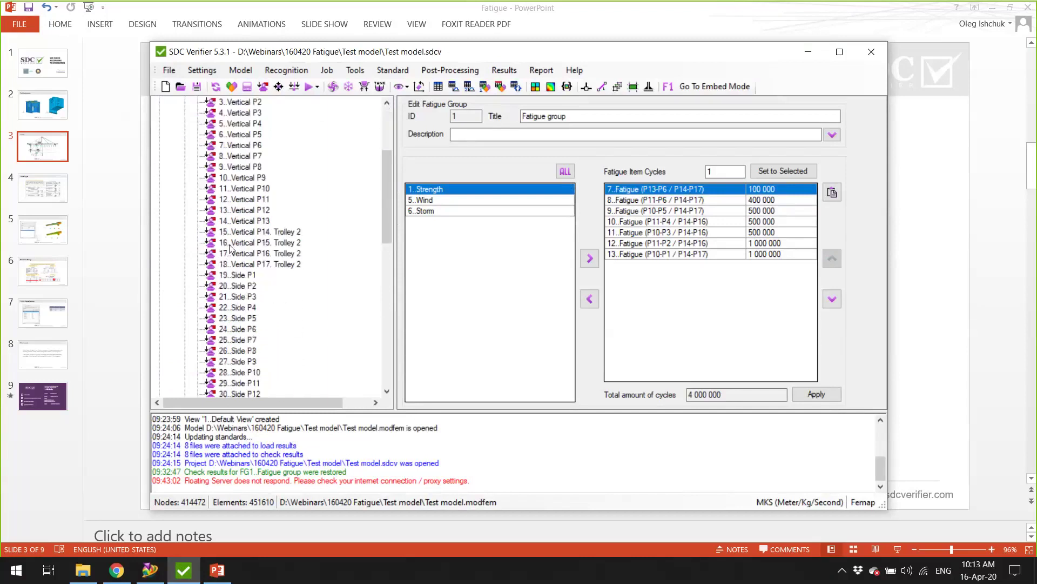
scroll(230, 245, "down", 1)
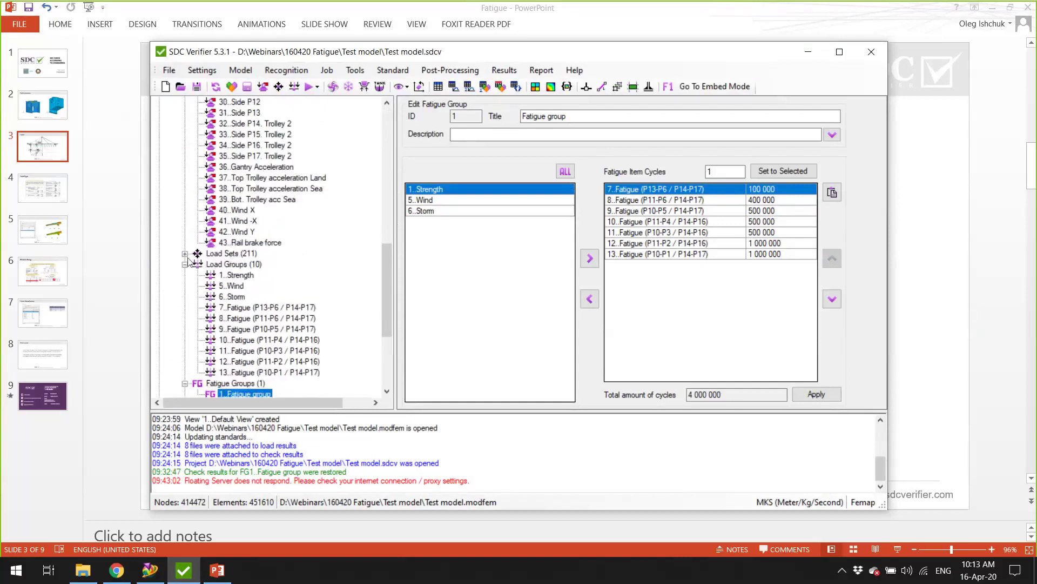
left_click(185, 254)
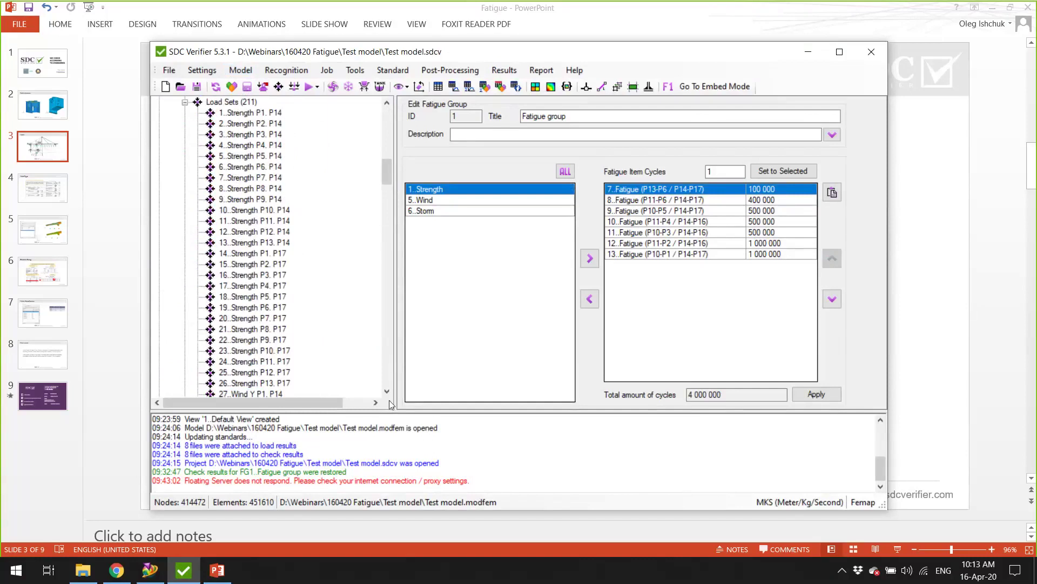
scroll(246, 209, "up", 6)
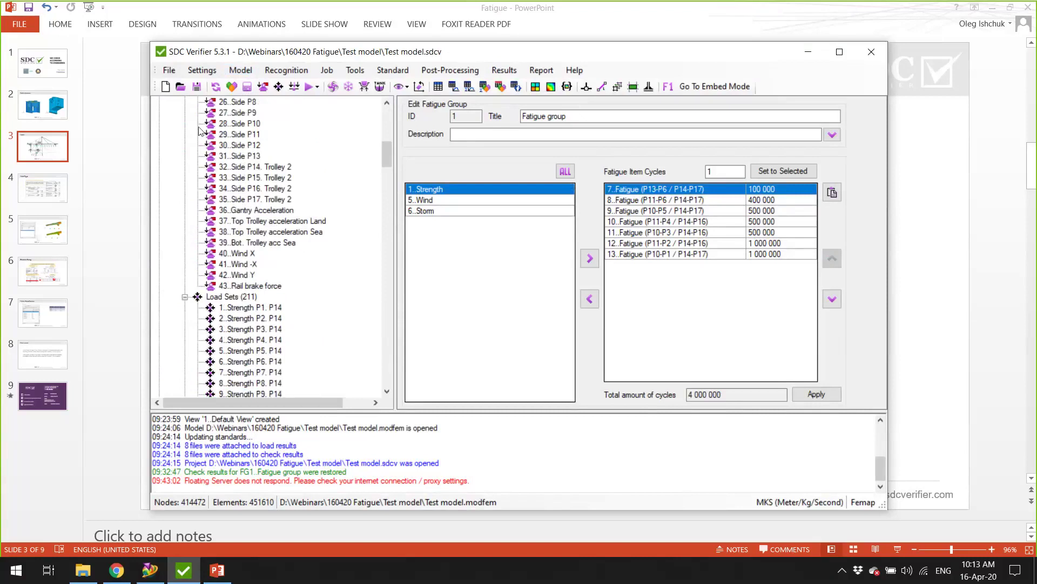
scroll(200, 130, "up", 10)
left_click(173, 153)
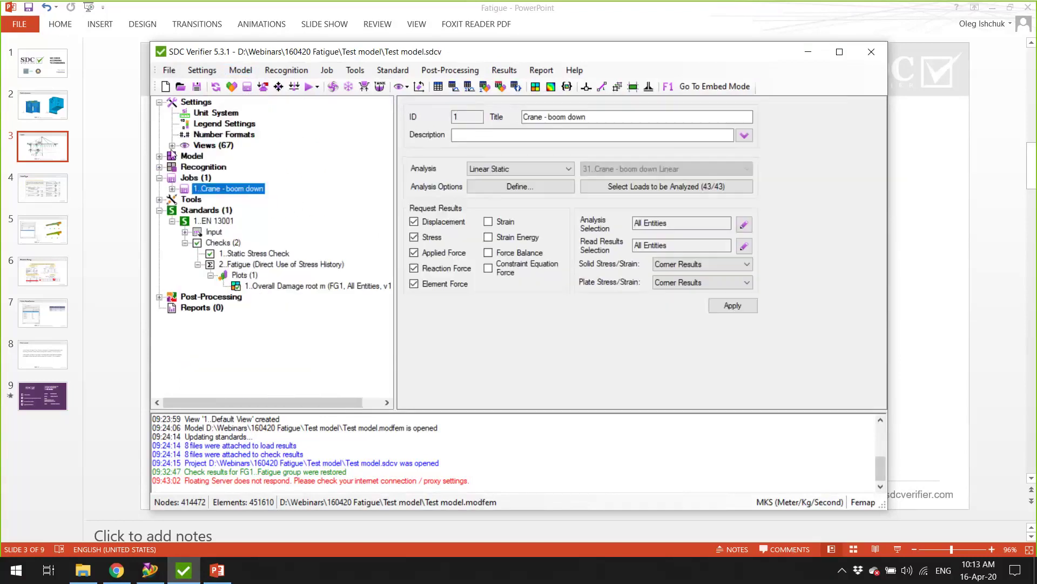
left_click(171, 220)
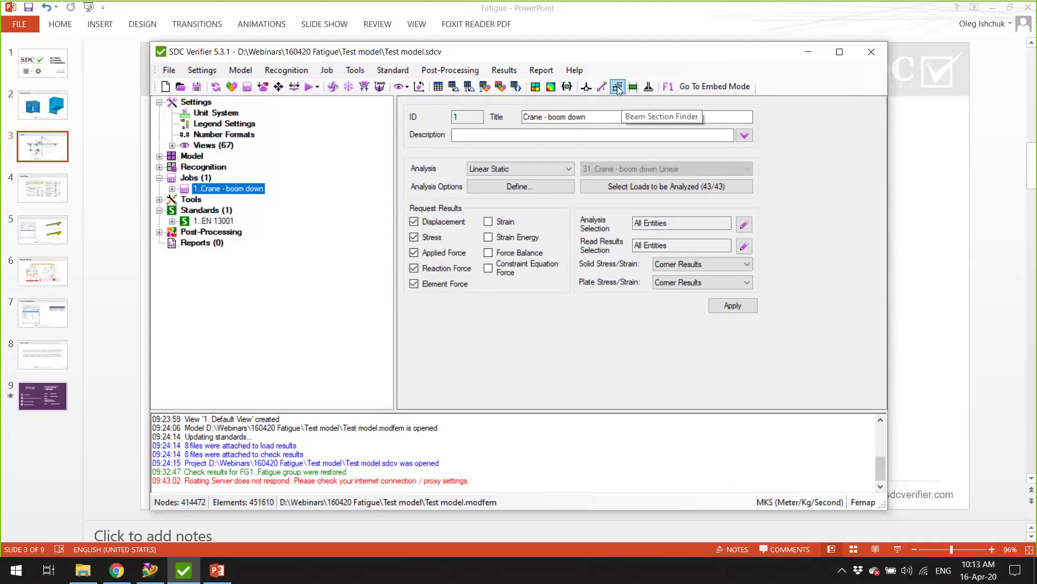
Open the Welds Finder, glance at the crane model in Femap, and look through the recognized welds to the end of the list
left_click(650, 88)
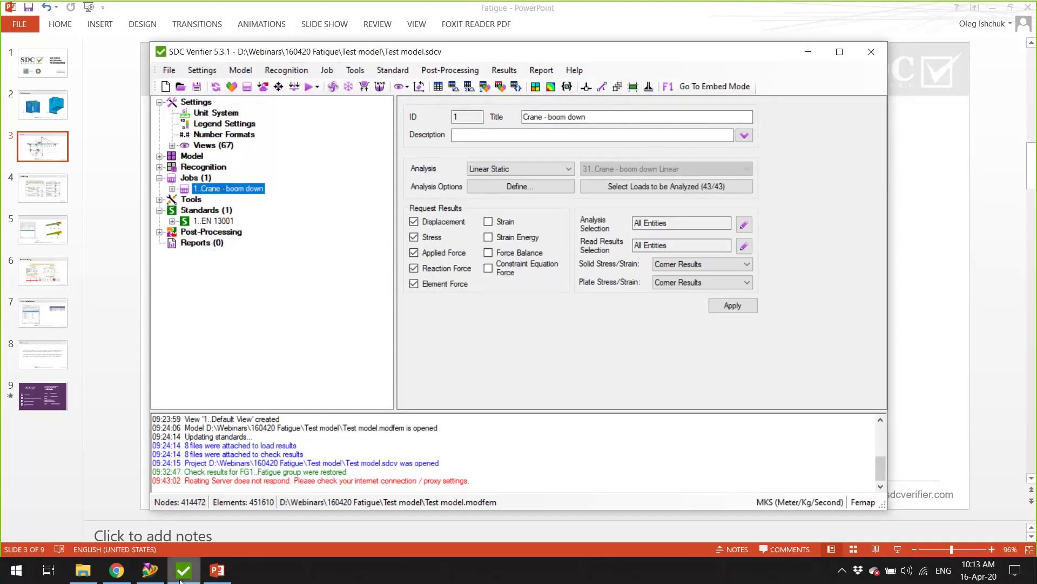
left_click(156, 576)
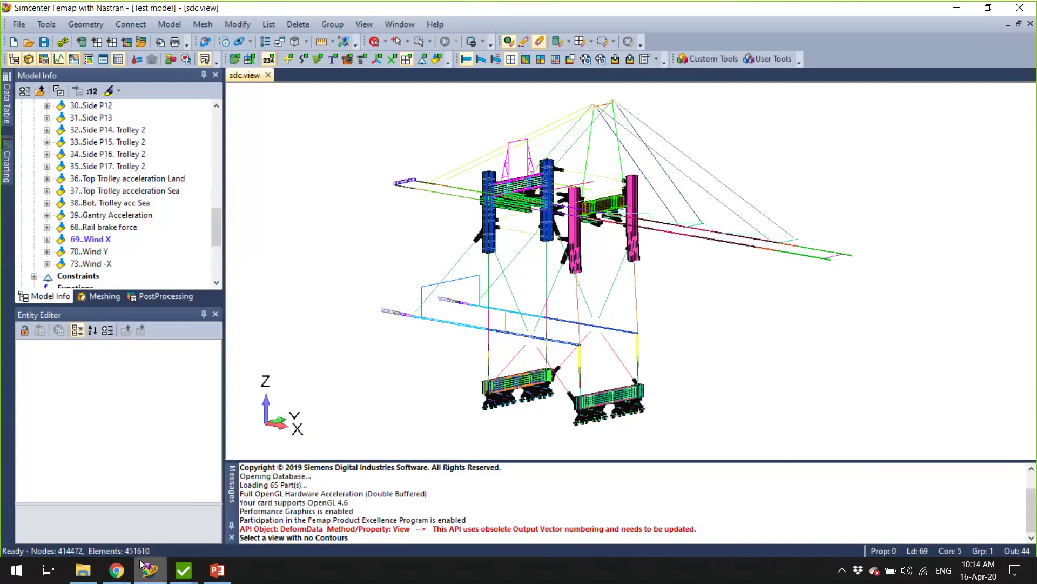
left_click(183, 571)
left_click(213, 521)
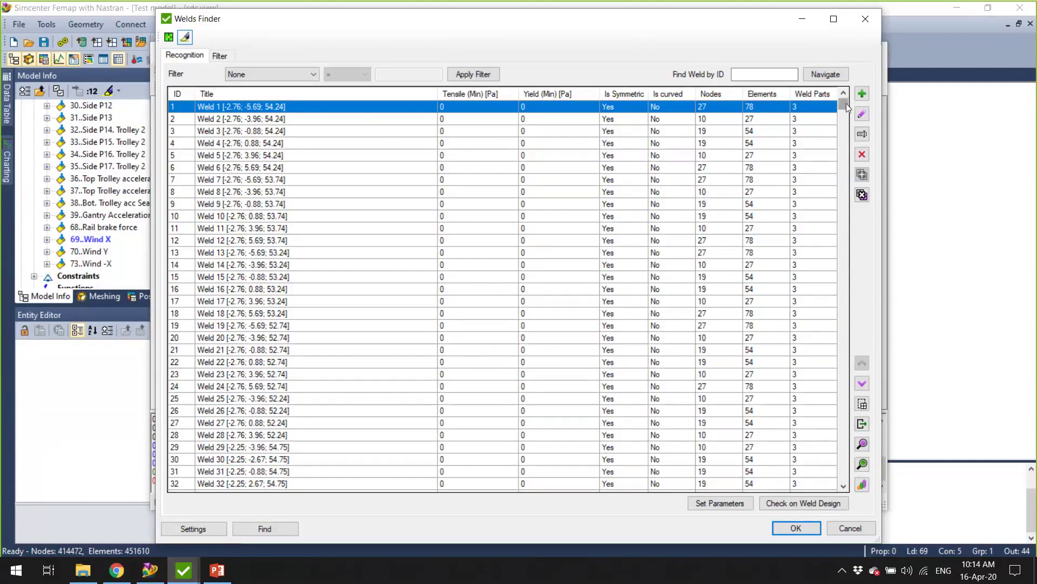
left_click_drag(844, 104, 851, 496)
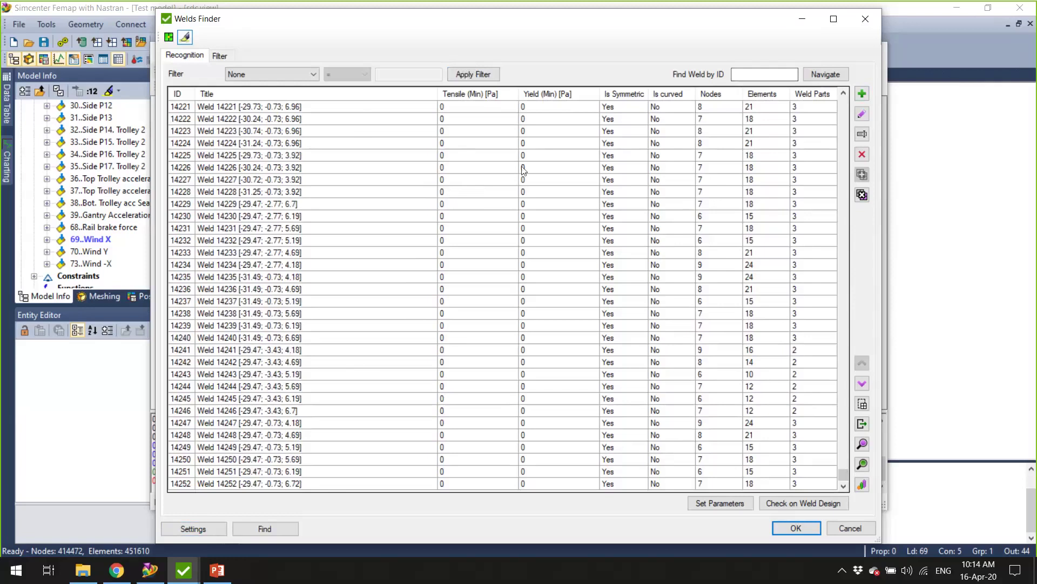
Select all recognized welds and preview them highlighted on the crane model in Femap
left_click(212, 242)
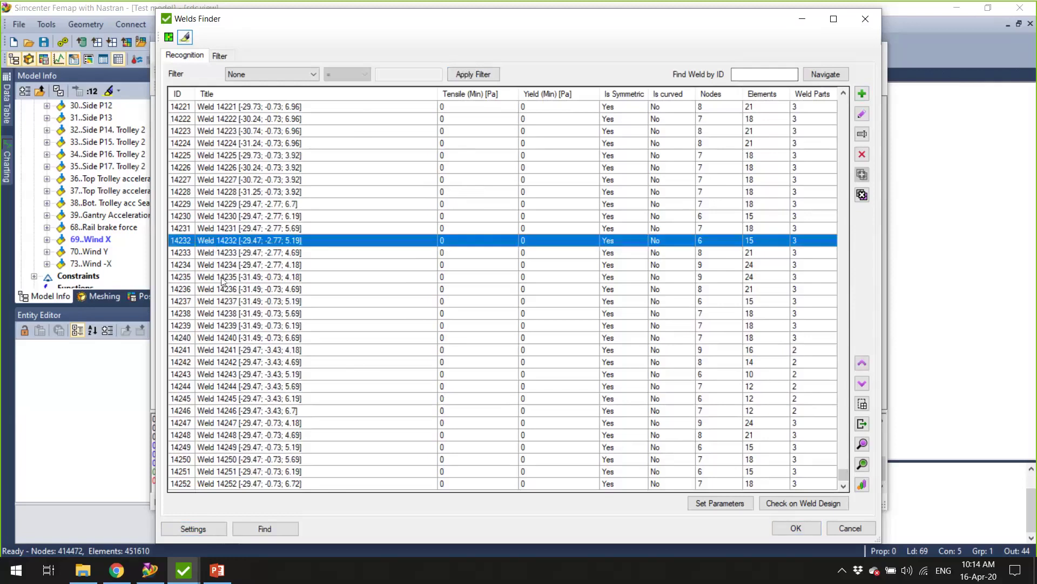
key("ctrl+a")
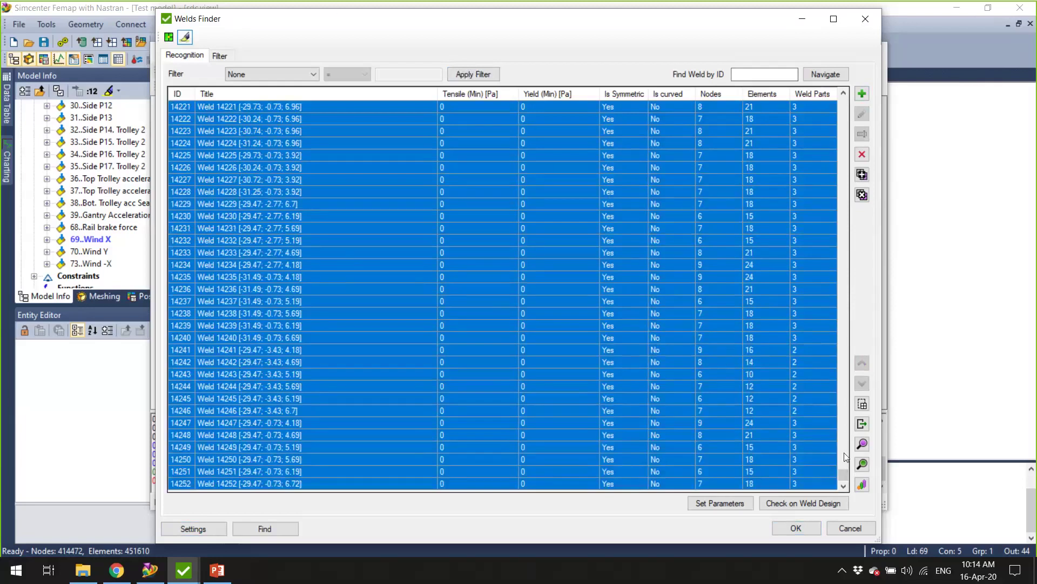
left_click(863, 443)
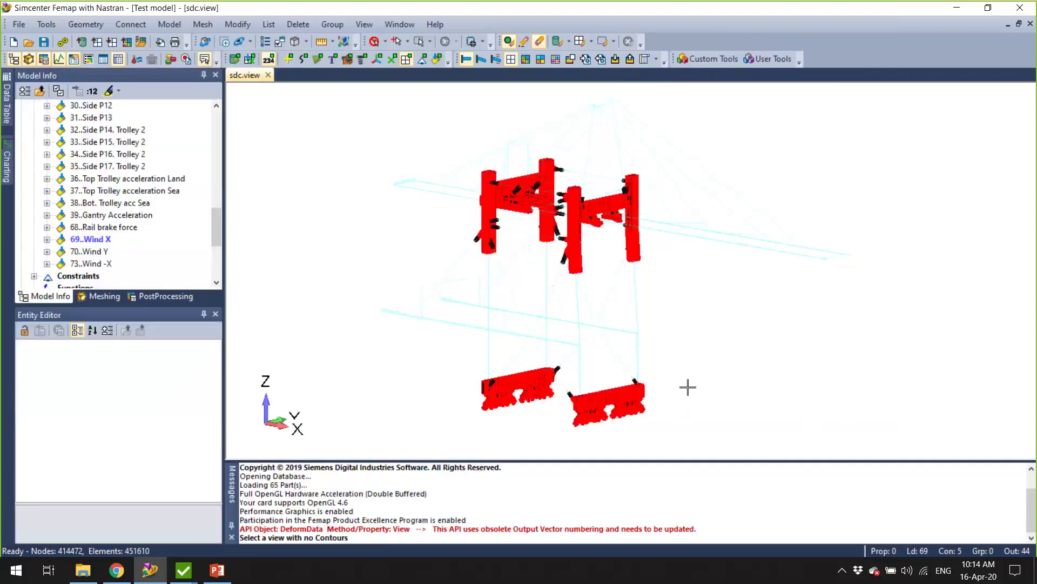
Examine the highlighted welds up close on the crane's lower beams and wheel supports from several angles
middle_click_drag(690, 384, 713, 294)
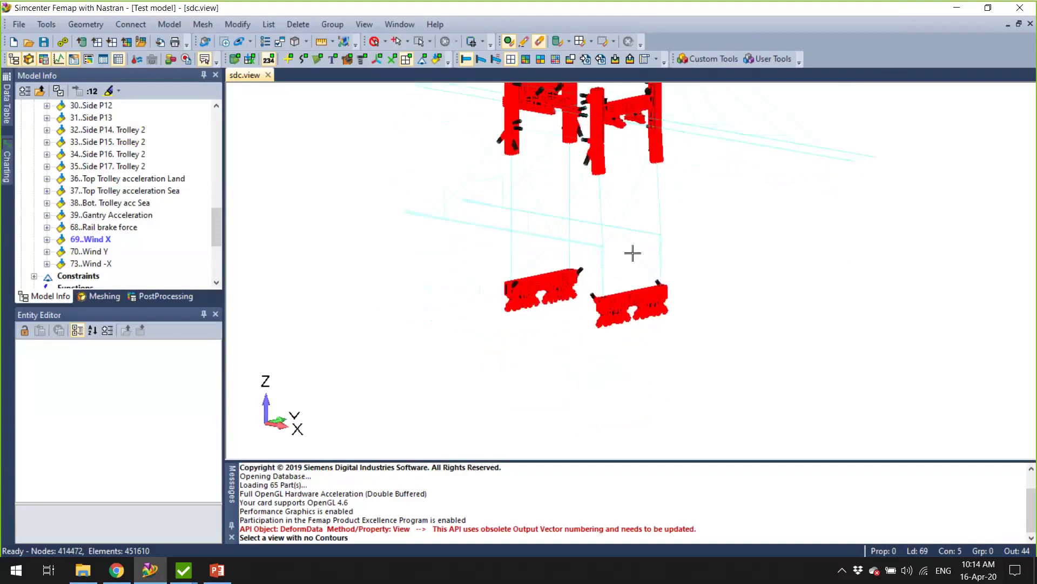
middle_click_drag(632, 253, 708, 498, "shift")
middle_click_drag(666, 406, 688, 523, "ctrl")
middle_click_drag(702, 400, 689, 320, "ctrl")
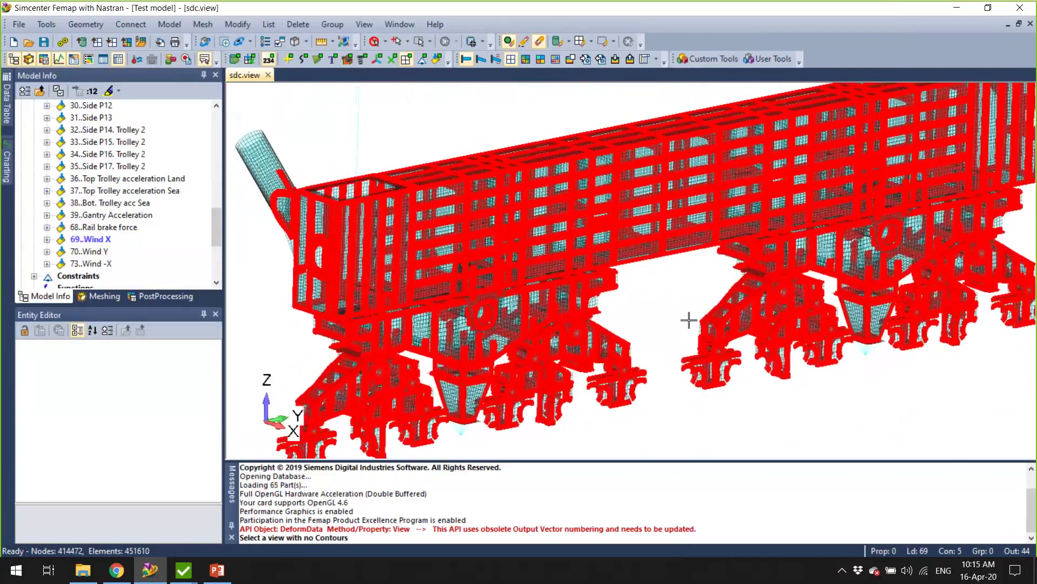
middle_click_drag(498, 260, 568, 241)
scroll(540, 184, "down", 3)
middle_click_drag(467, 214, 799, 315, "ctrl")
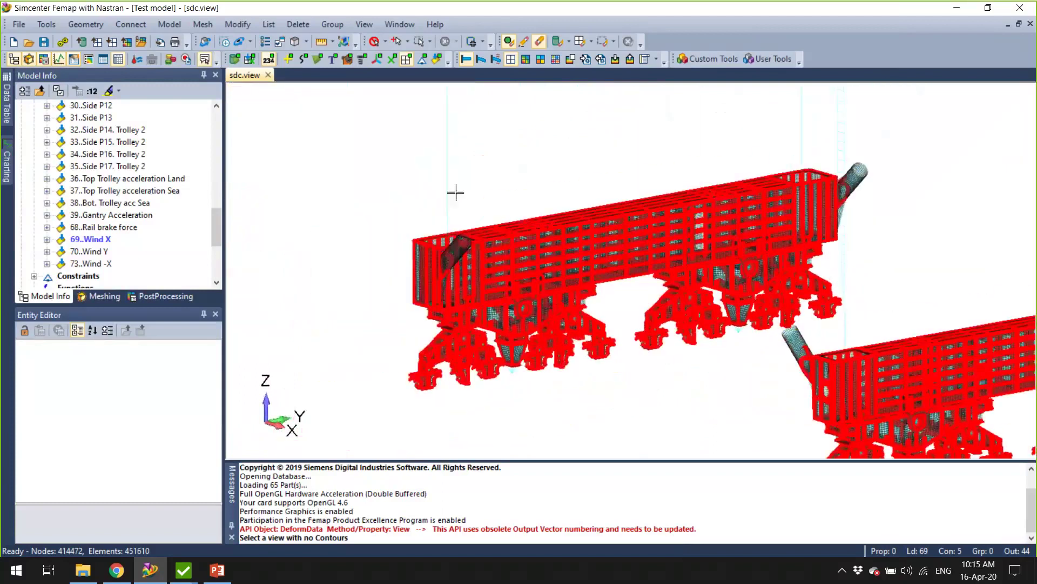
scroll(528, 370, "up", 5)
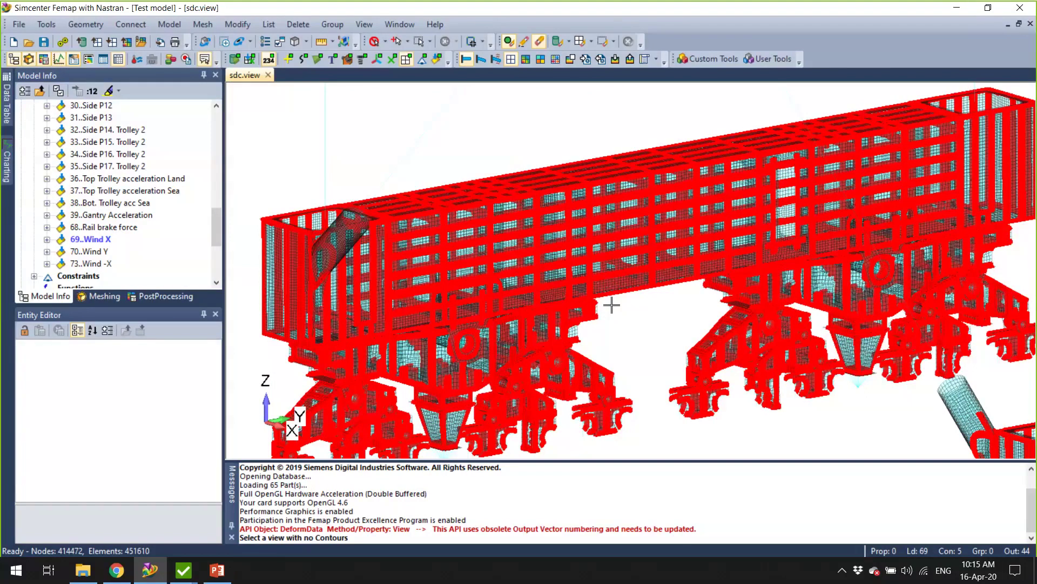
Examine the highlighted welds on the crane's upper beams, tube connections and legs from several angles and distances
scroll(616, 310, "down", 3)
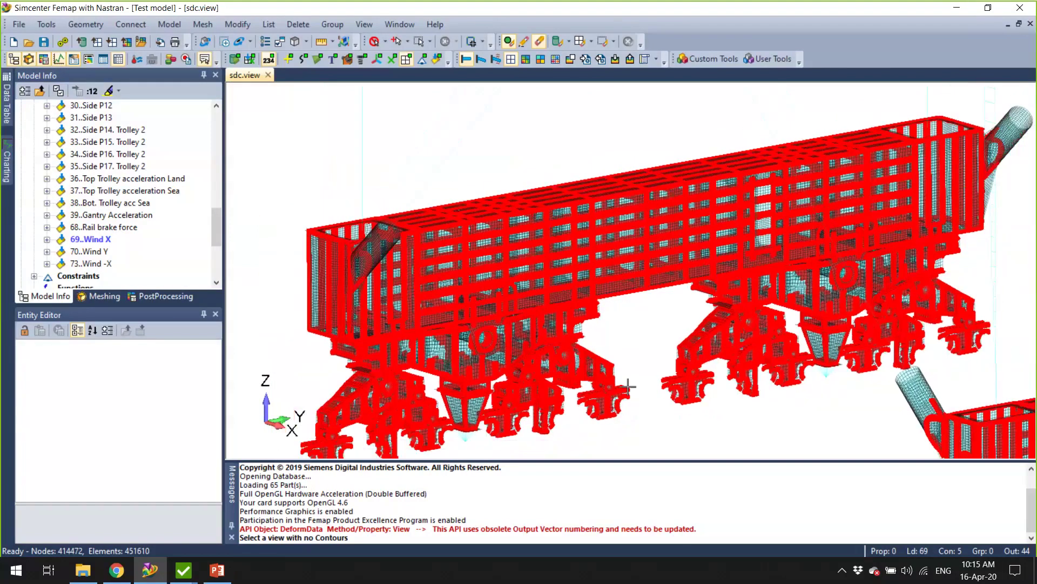
scroll(574, 176, "down", 5)
middle_click_drag(662, 171, 515, 344, "ctrl")
middle_click_drag(549, 139, 620, 325, "ctrl")
scroll(398, 147, "up", 5)
middle_click_drag(656, 416, 588, 299, "ctrl")
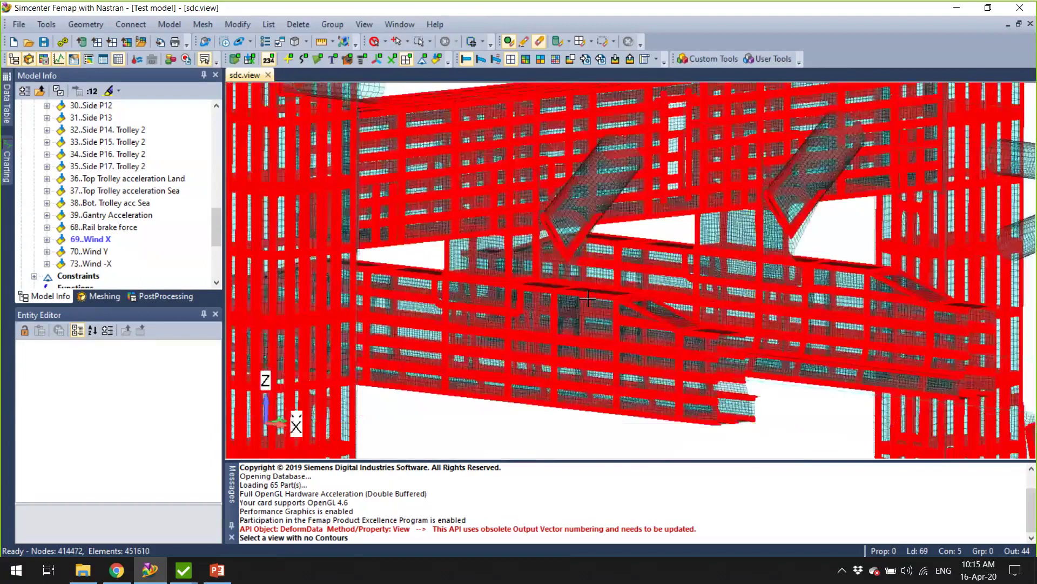
scroll(588, 300, "up", 2)
scroll(623, 411, "up", 1)
middle_click_drag(927, 97, 759, 173, "ctrl")
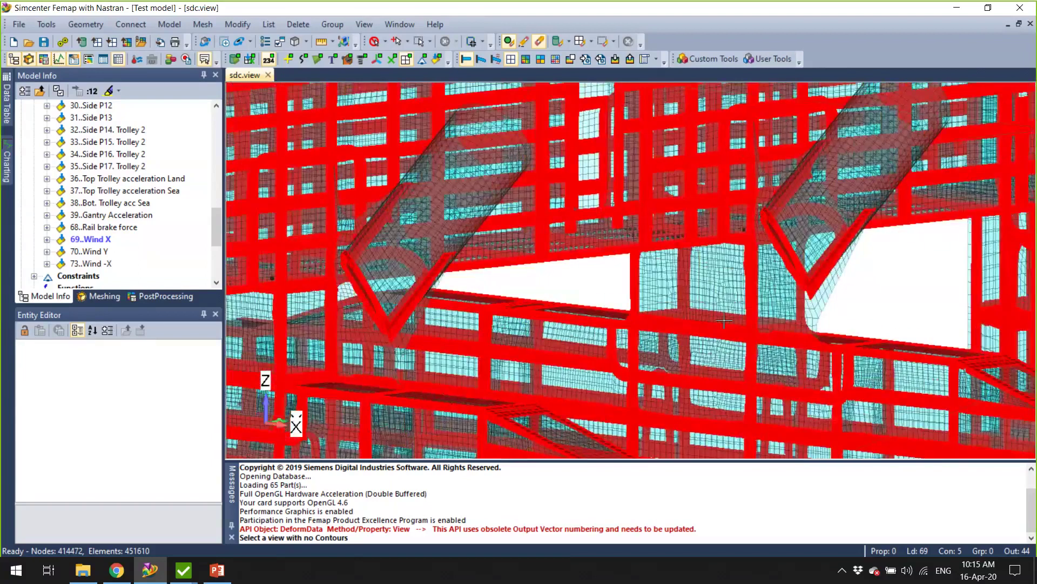
middle_click_drag(723, 324, 766, 154, "ctrl")
scroll(607, 395, "down", 3)
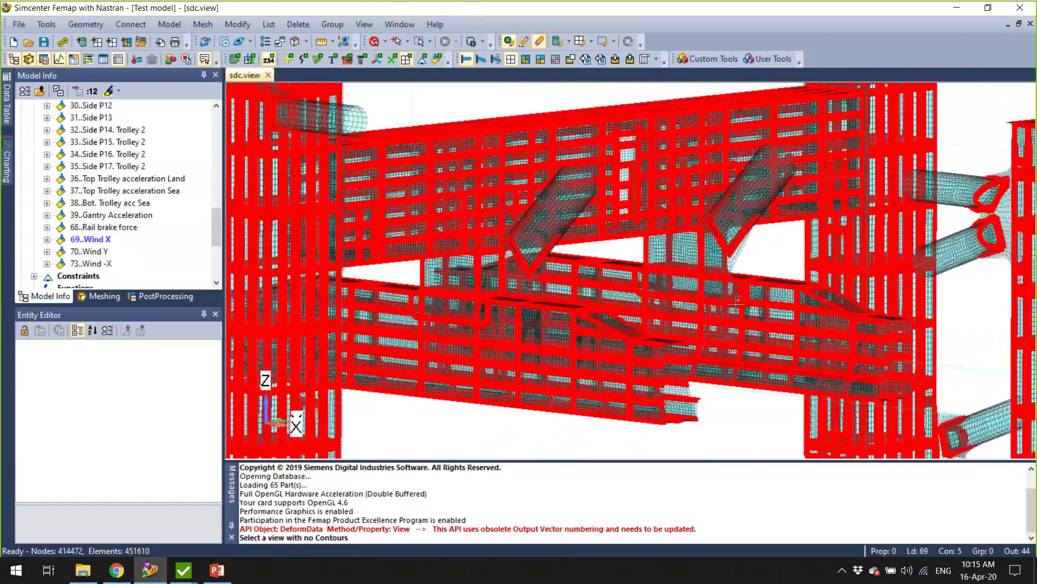
middle_click_drag(608, 394, 716, 320, "ctrl")
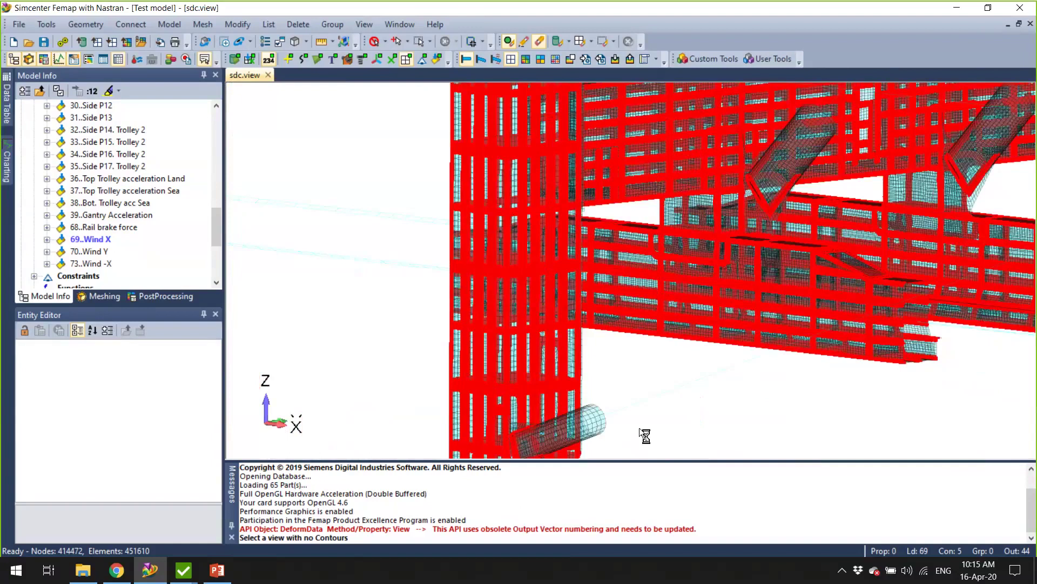
scroll(640, 427, "down", 2)
middle_click_drag(711, 414, 548, 292, "ctrl")
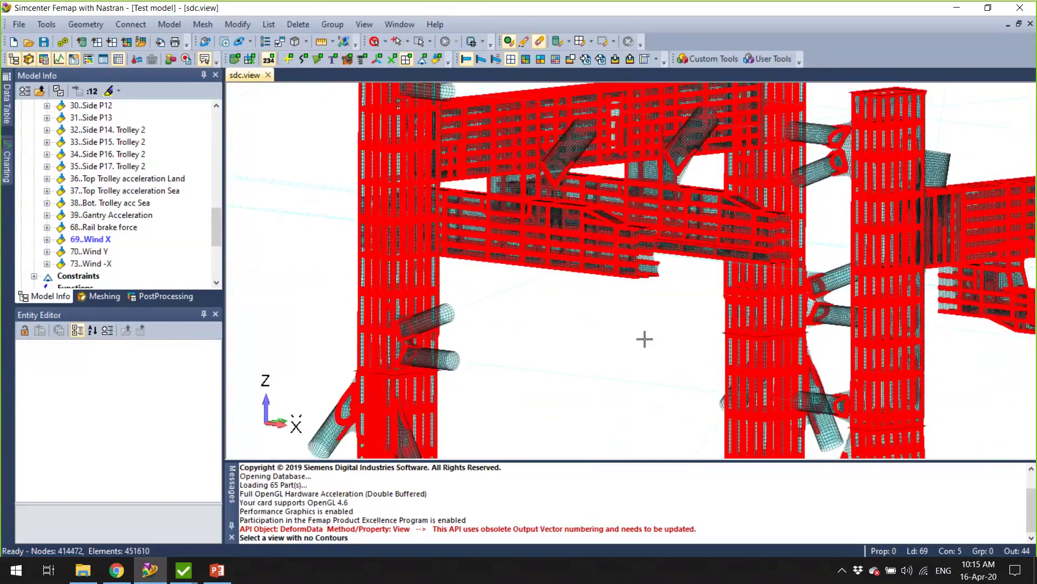
scroll(644, 325, "down", 3)
scroll(637, 415, "up", 2)
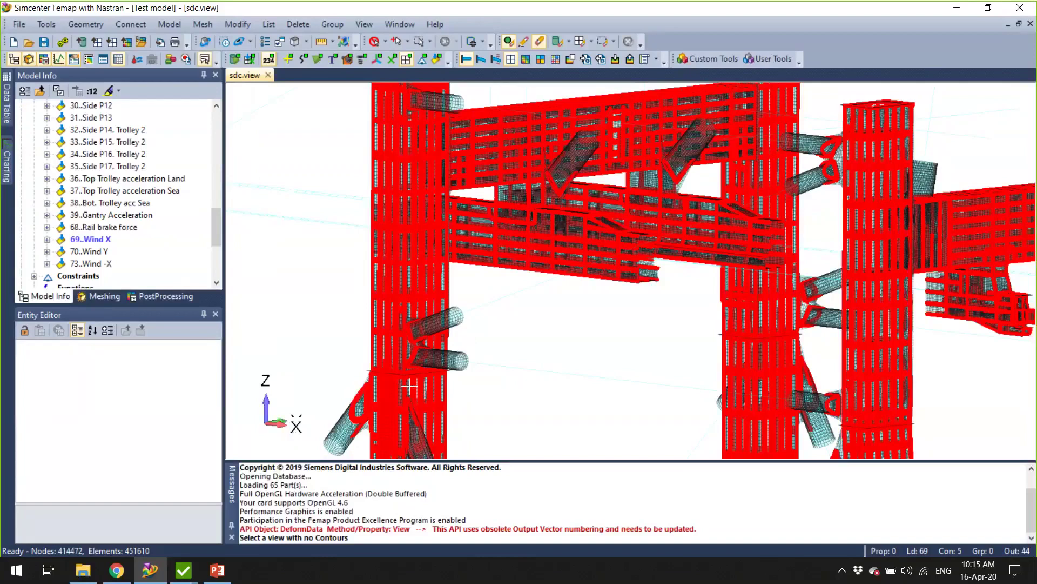
scroll(409, 384, "down", 1)
scroll(613, 362, "down", 3)
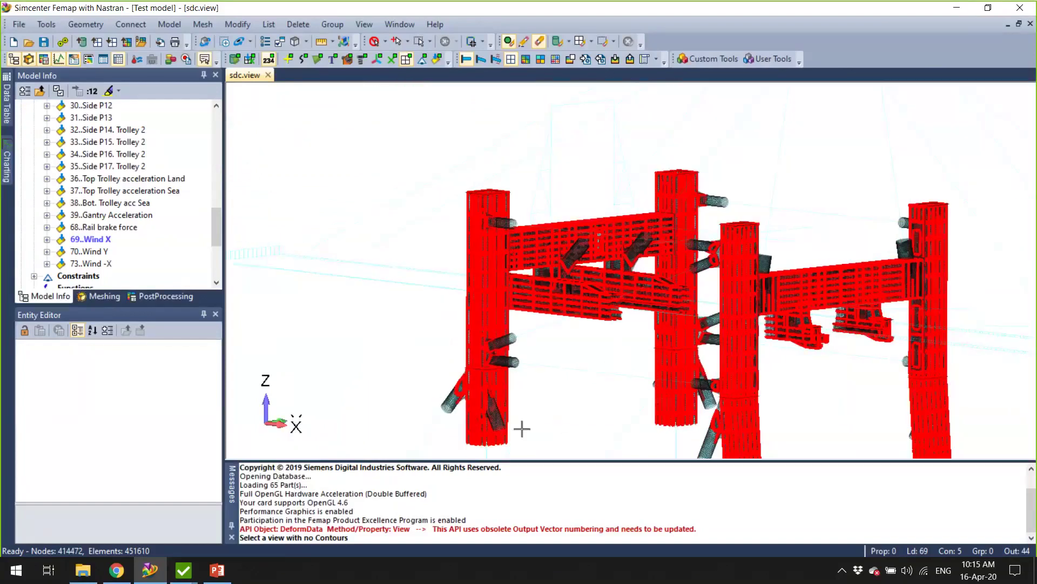
Return to the Welds Finder, view the recognition filter options and the list of welded parts, and close it without applying changes
mouse_move(182, 573)
left_click(275, 521)
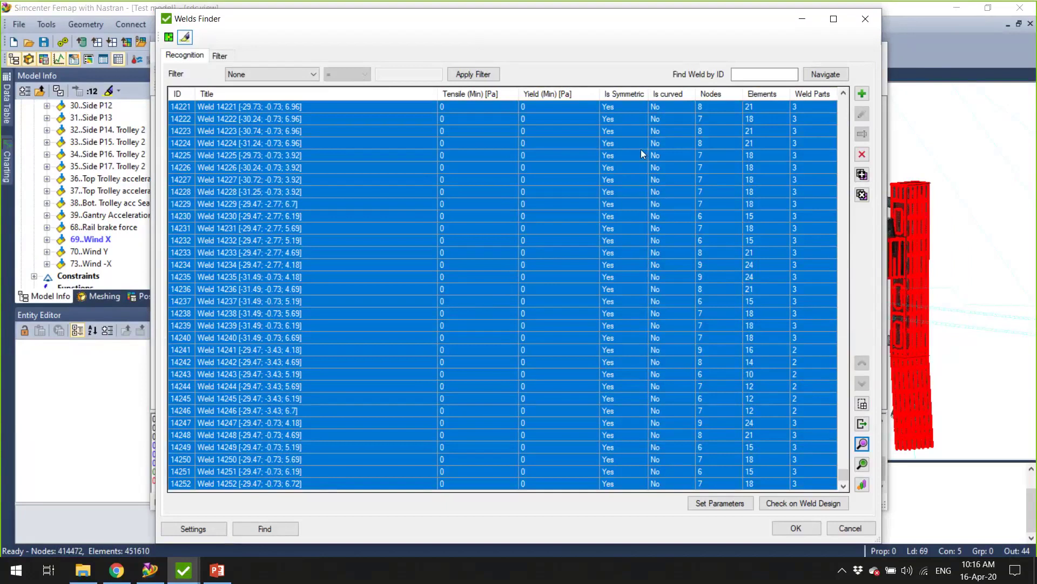
left_click(274, 71)
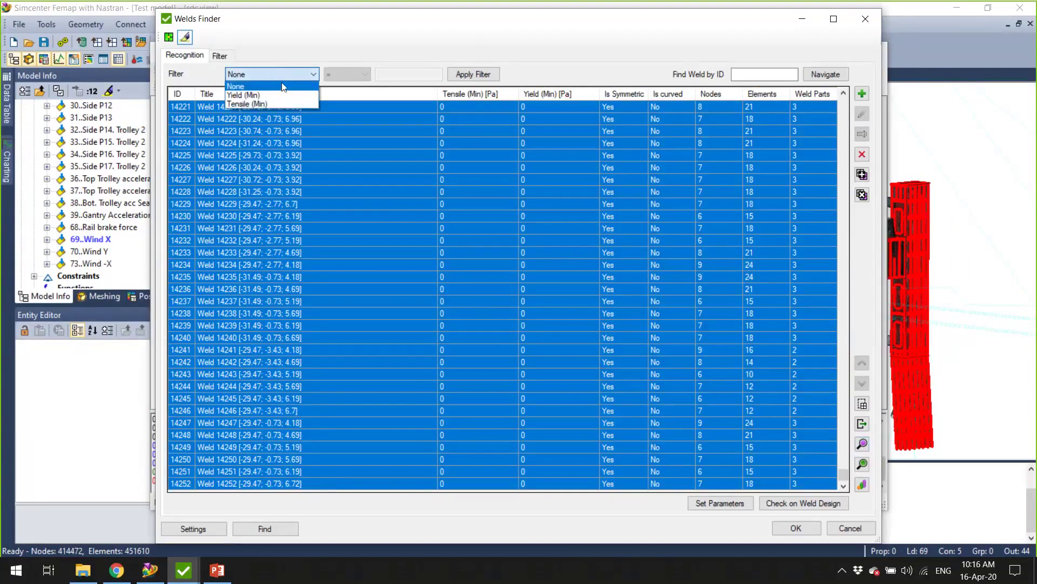
left_click(293, 72)
left_click(224, 56)
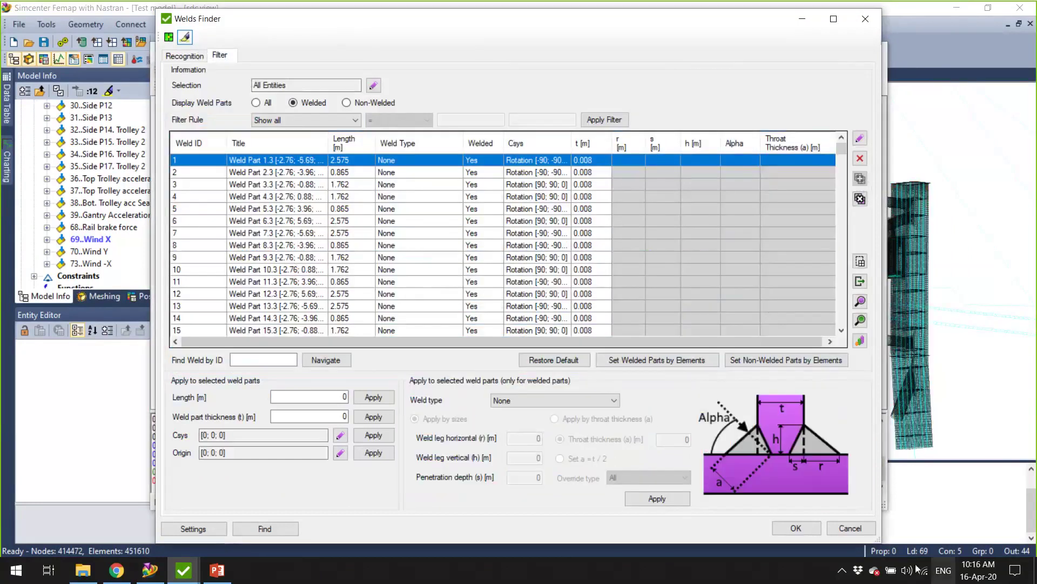
left_click(859, 530)
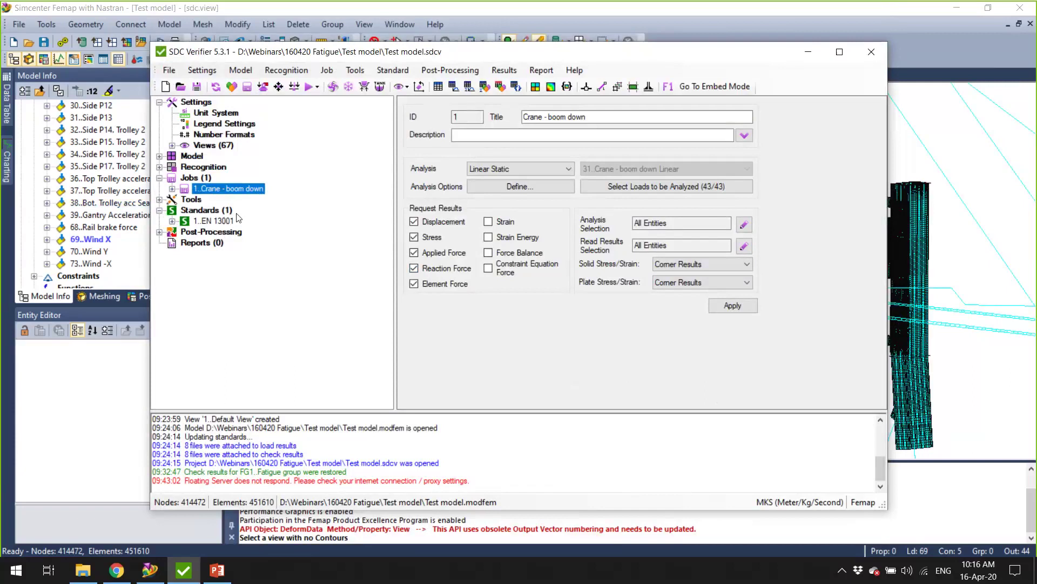
Start adding the F.E.M. 1.001 (3rd, 1998) standard to the project and look at its element selection options
left_click(223, 211)
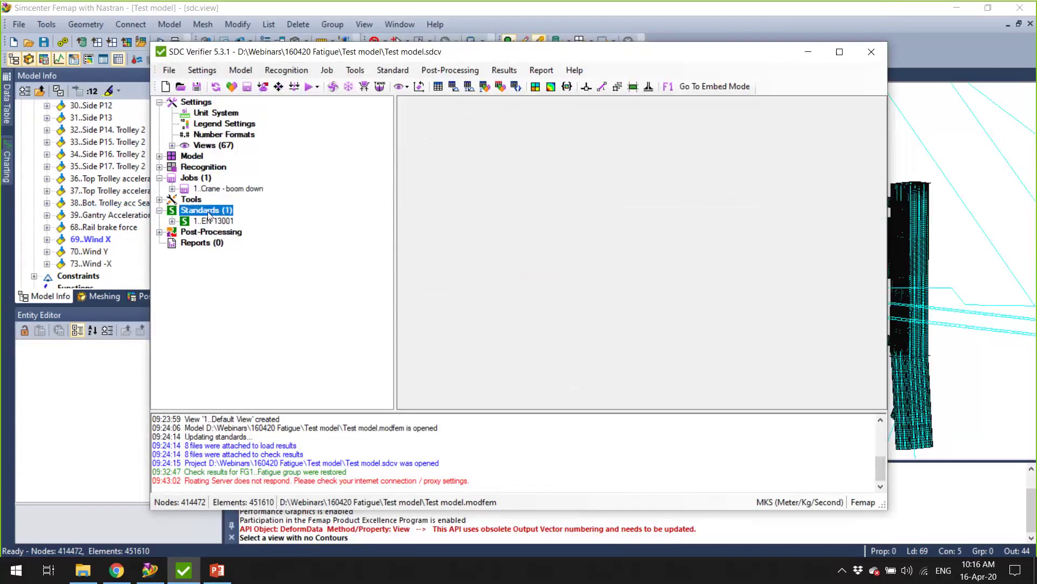
right_click(212, 208)
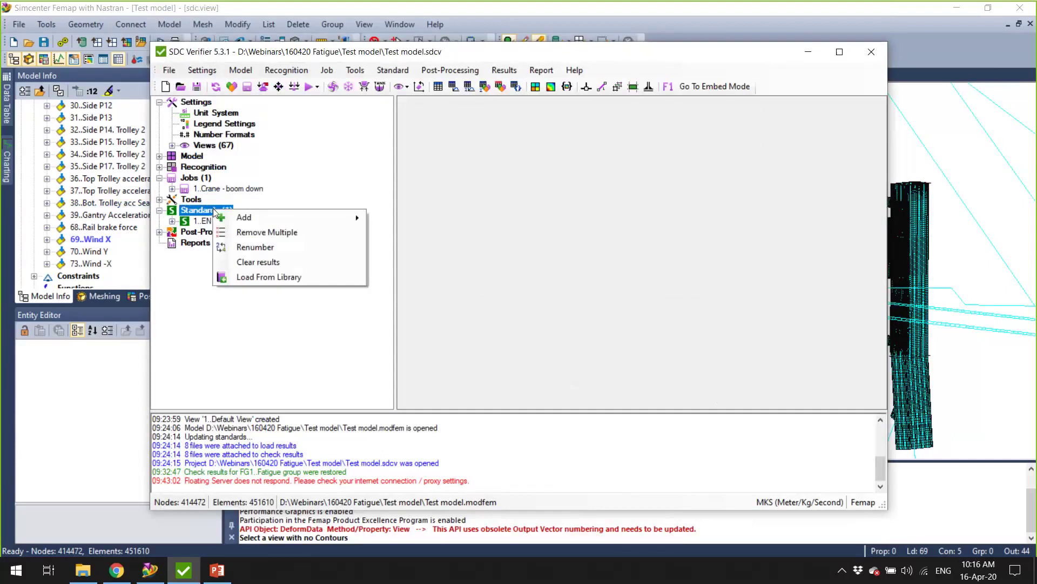
mouse_move(249, 218)
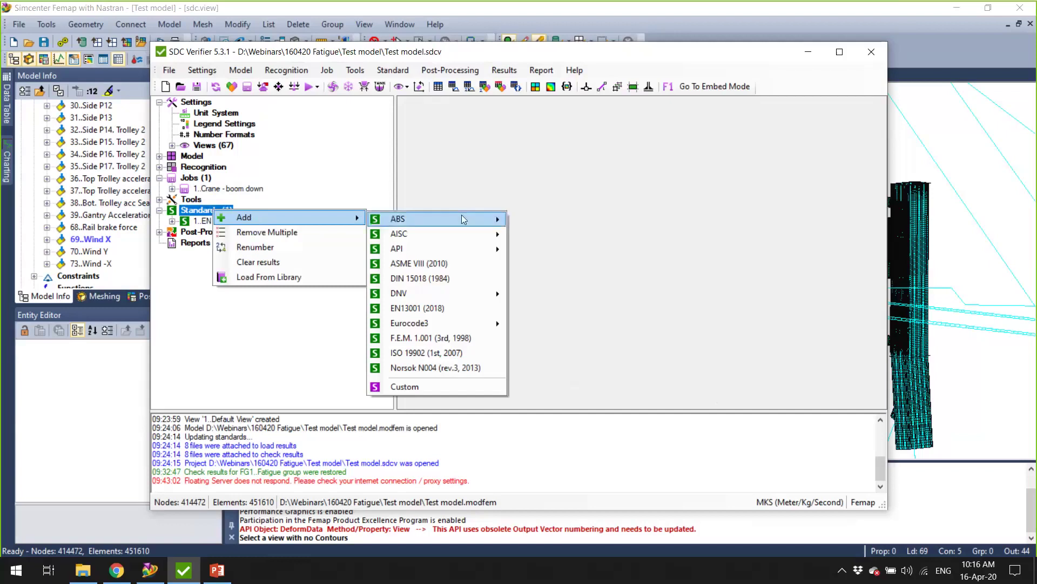
mouse_move(463, 218)
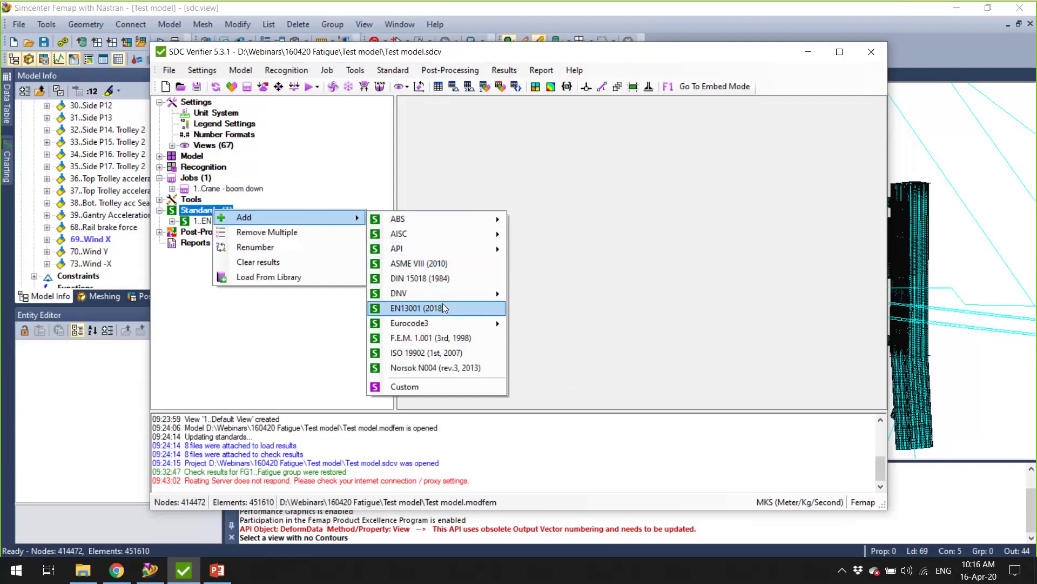
mouse_move(452, 327)
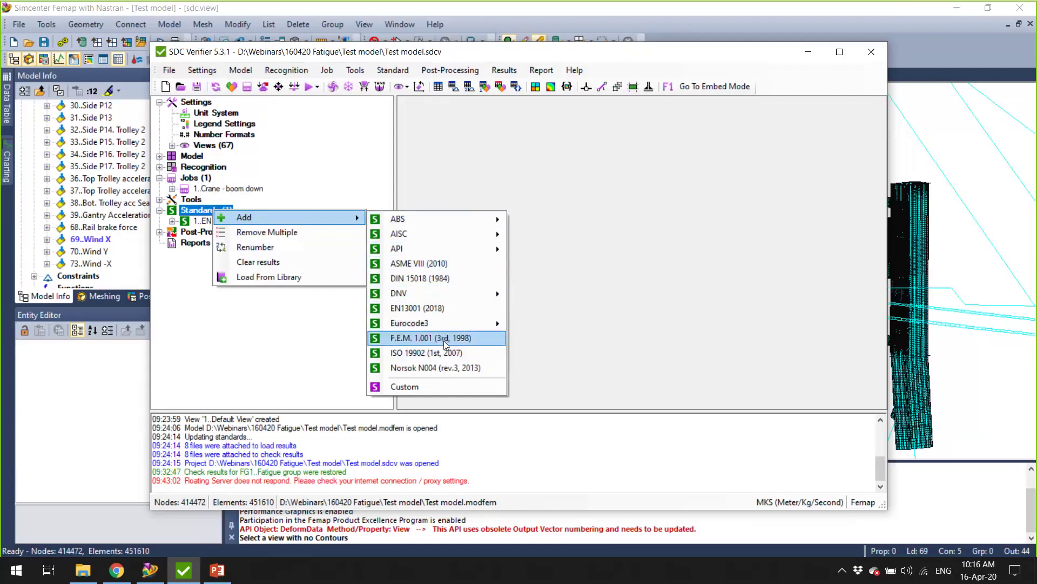
left_click(445, 339)
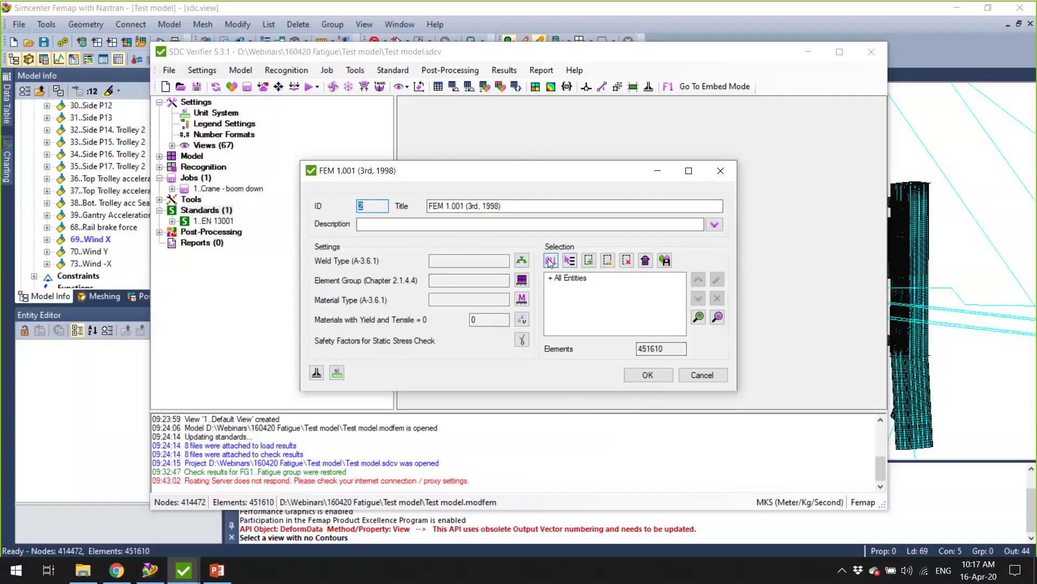
left_click(570, 263)
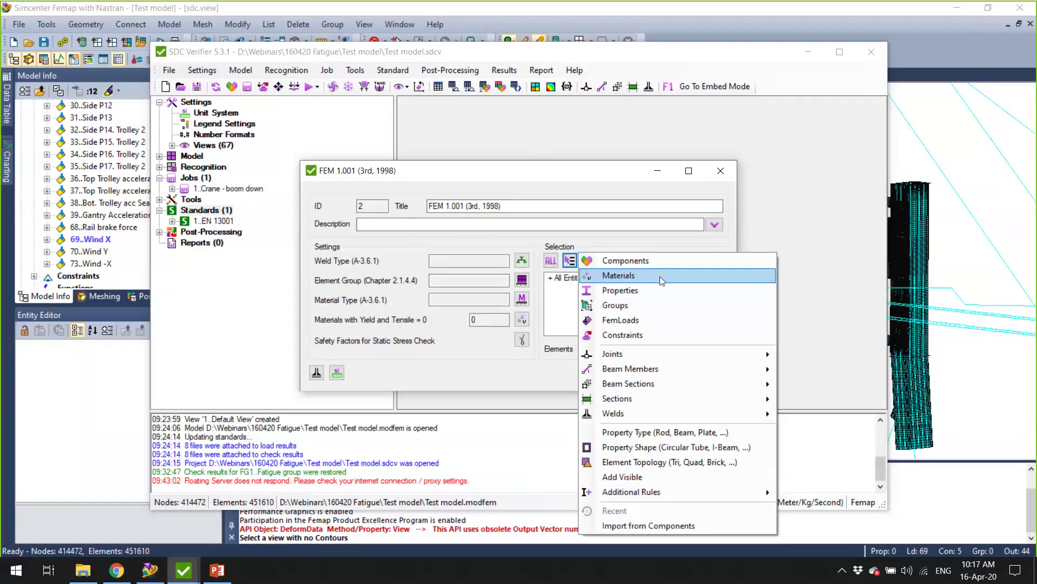
left_click(564, 318)
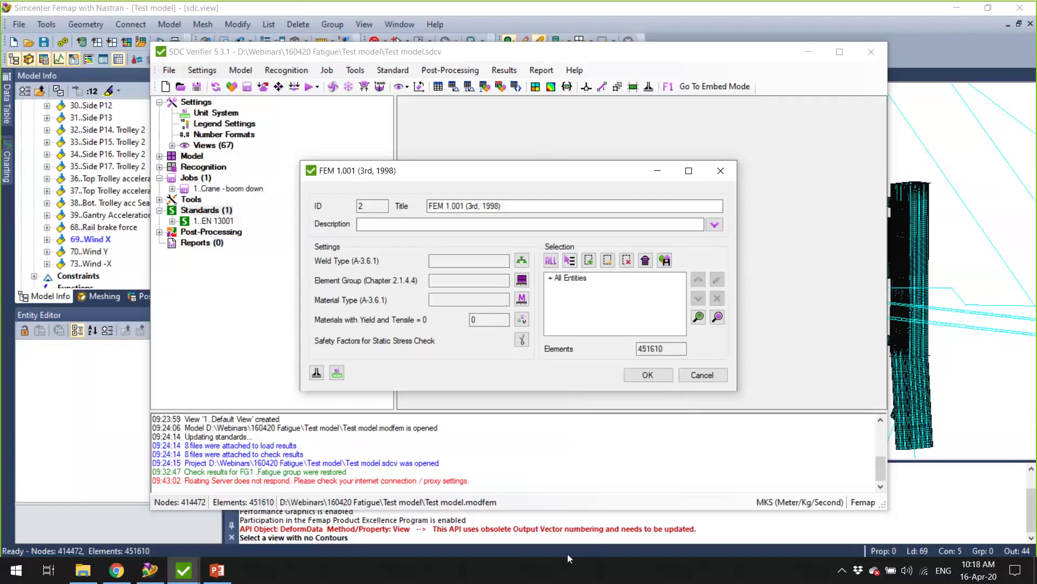
Open the standard's weld type classification, then switch to PowerPoint and review the Weld Type slide and the classification example slide
left_click(523, 262)
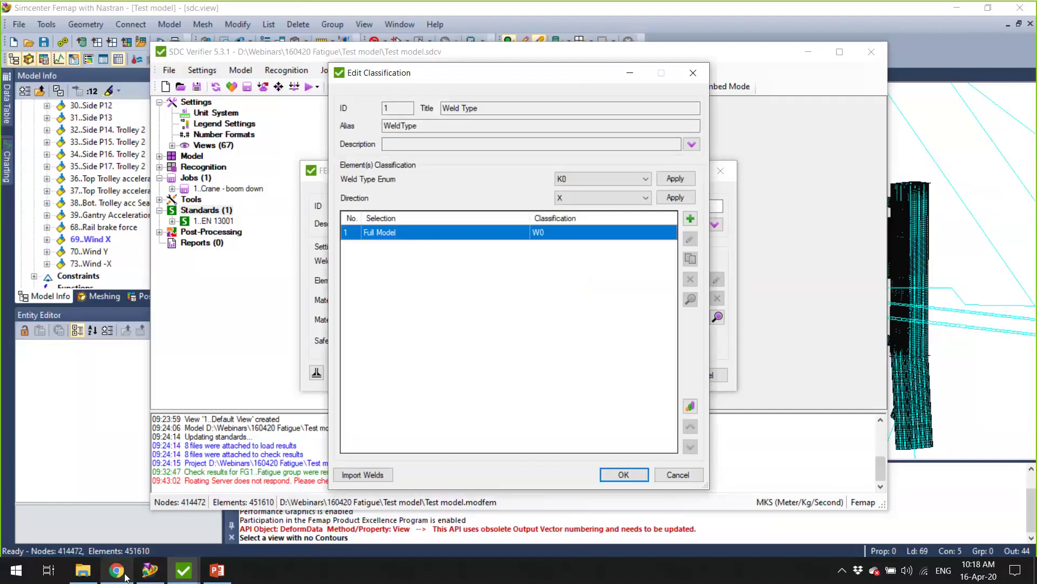
left_click(211, 574)
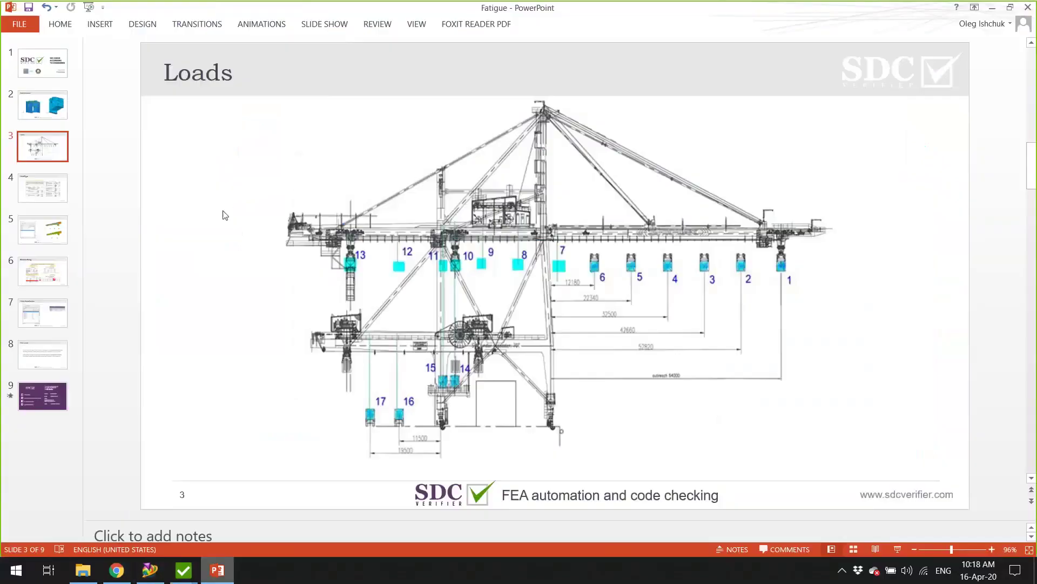
left_click(54, 192)
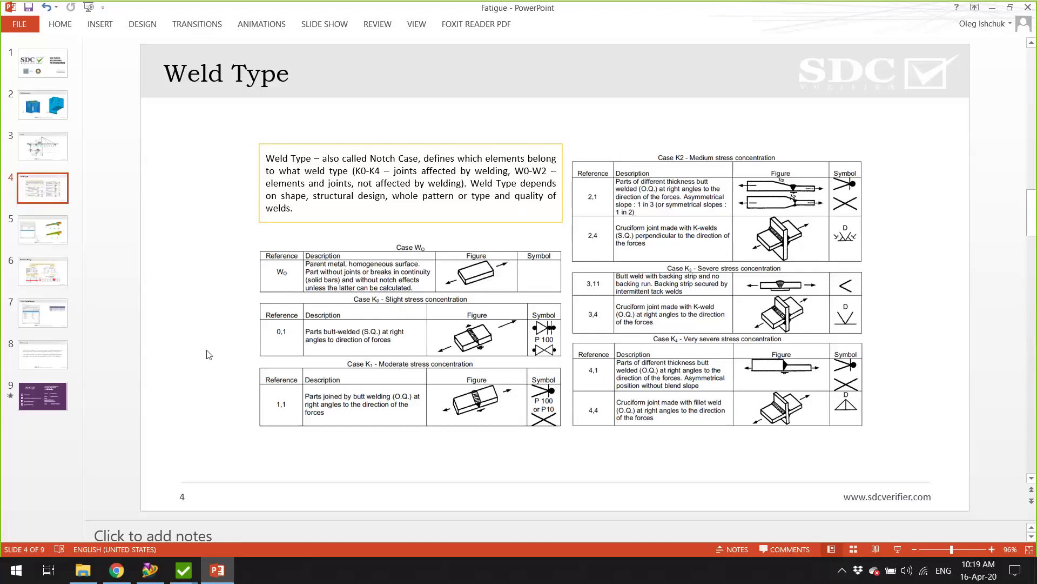
left_click(42, 237)
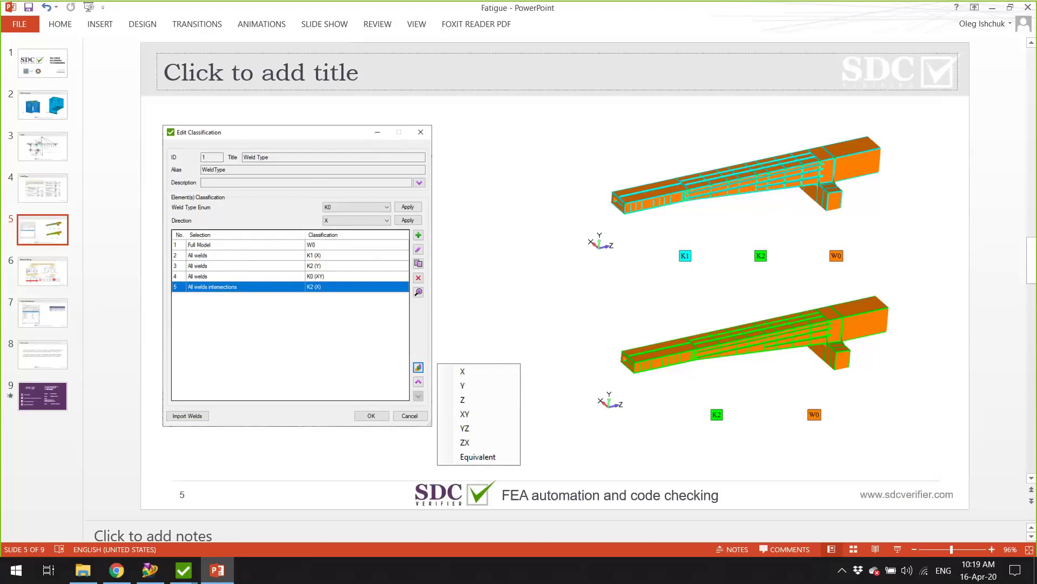
Back in SDC Verifier's weld type classification, add a condition assigning K1 in the X direction only to all welds
mouse_move(182, 574)
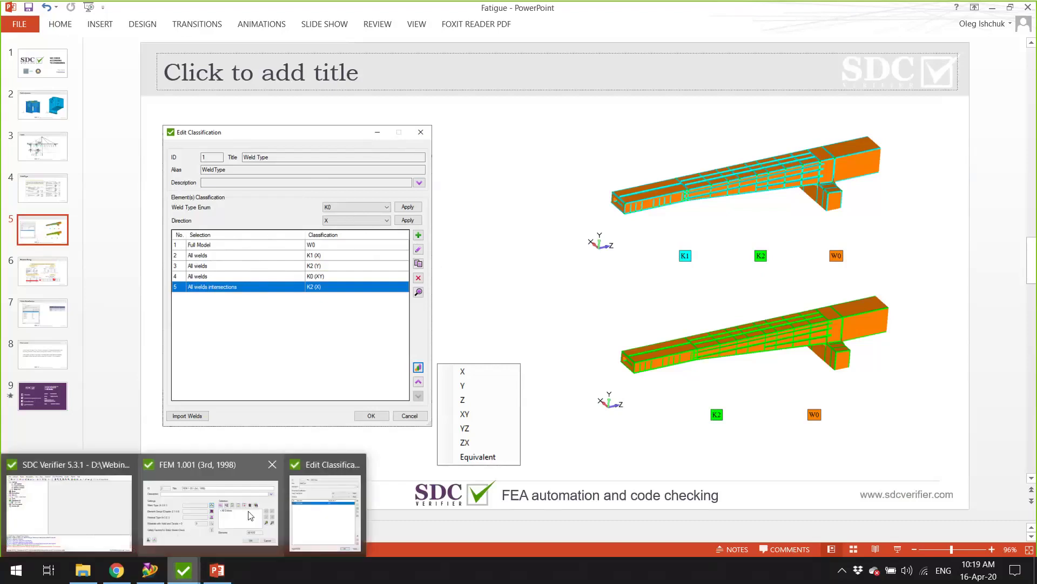
left_click(331, 511)
left_click(690, 219)
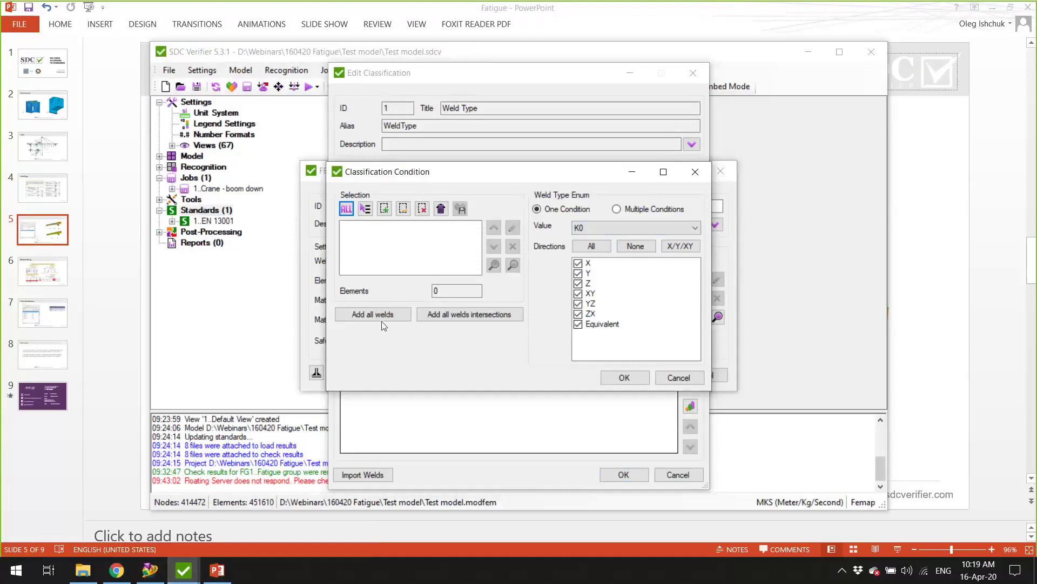
left_click(382, 313)
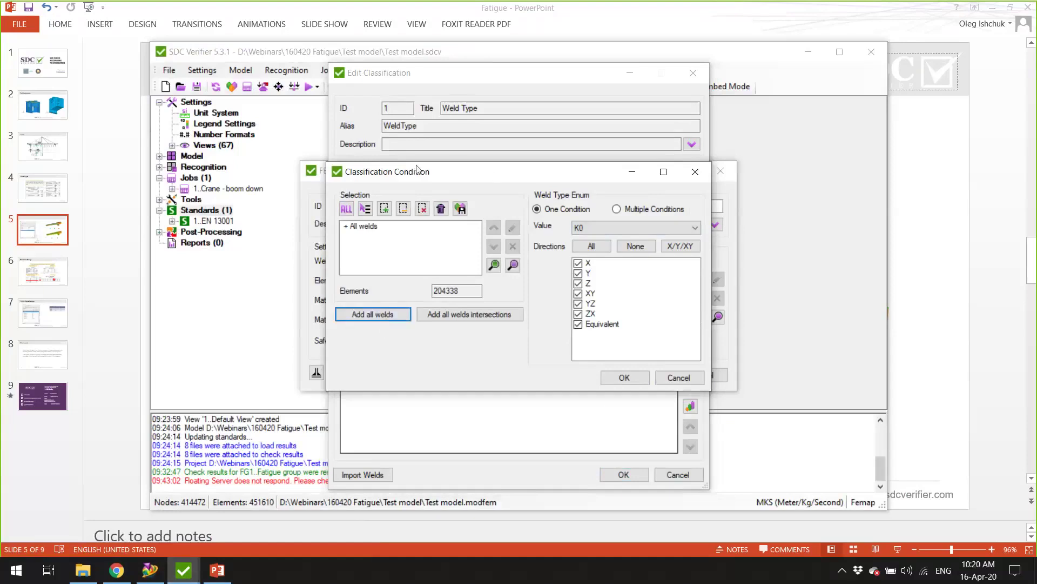
left_click(635, 246)
left_click(578, 263)
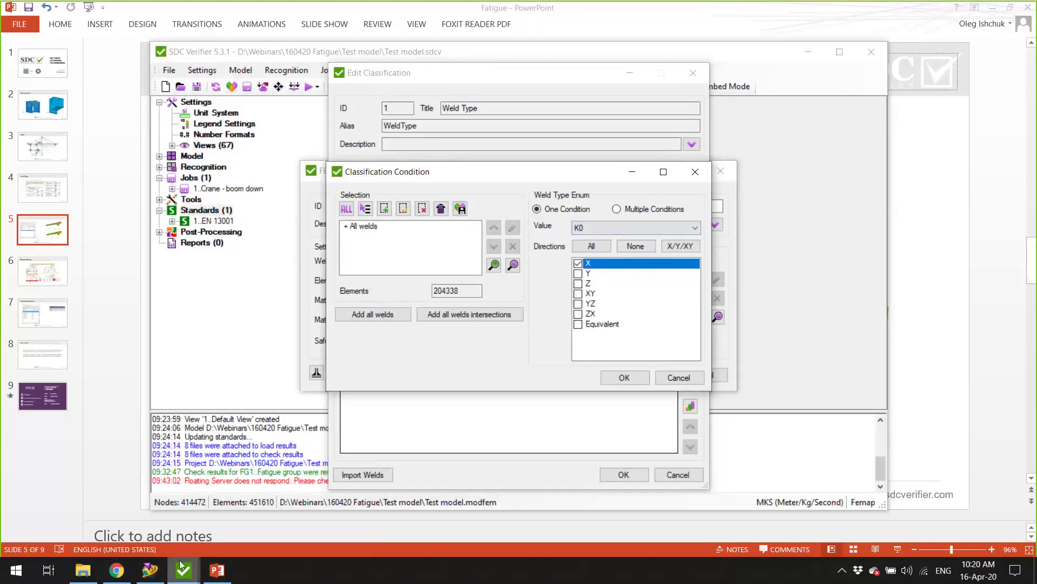
left_click(218, 577)
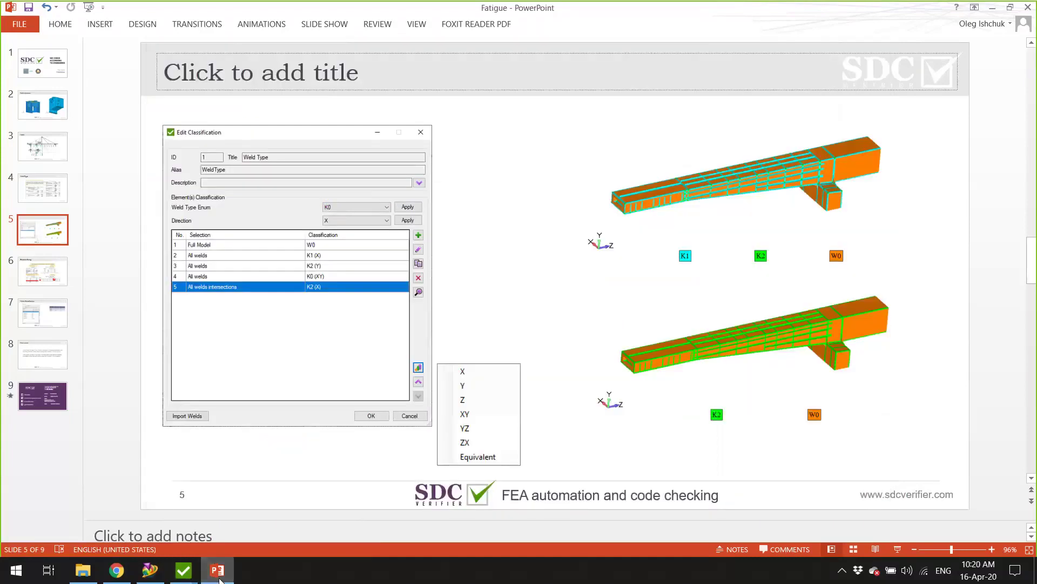
left_click(219, 577)
left_click(594, 227)
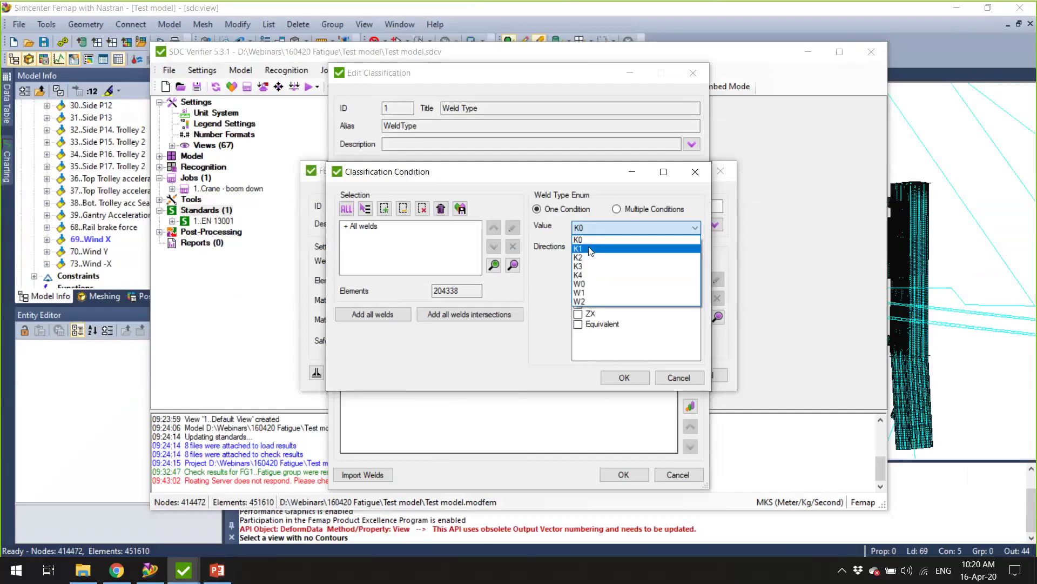
left_click(591, 249)
left_click(624, 378)
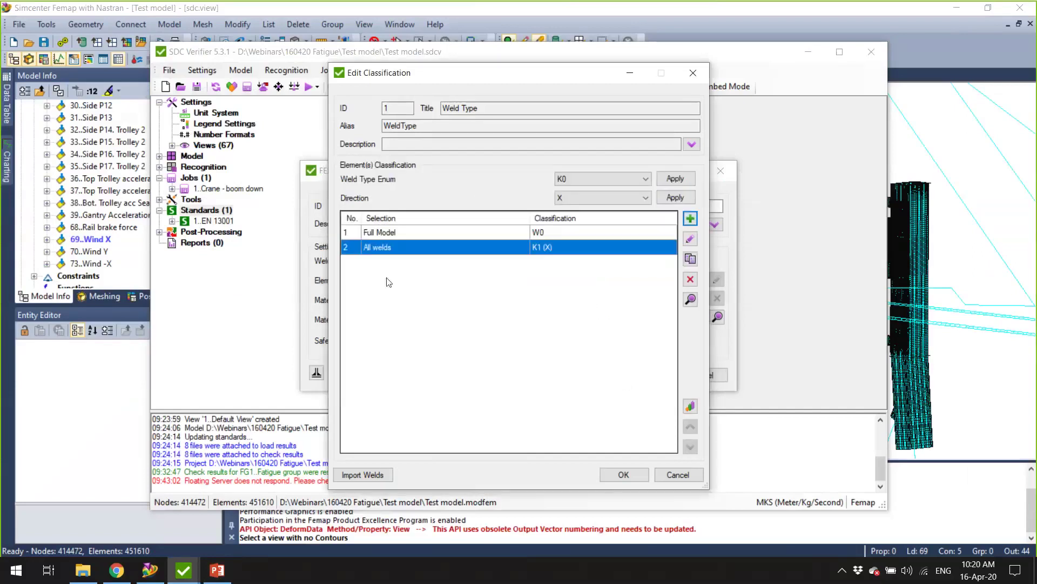
Duplicate the all-welds K1 condition, change the copy to K2 in the Y direction only, and accept the weld type classification
left_click(691, 259)
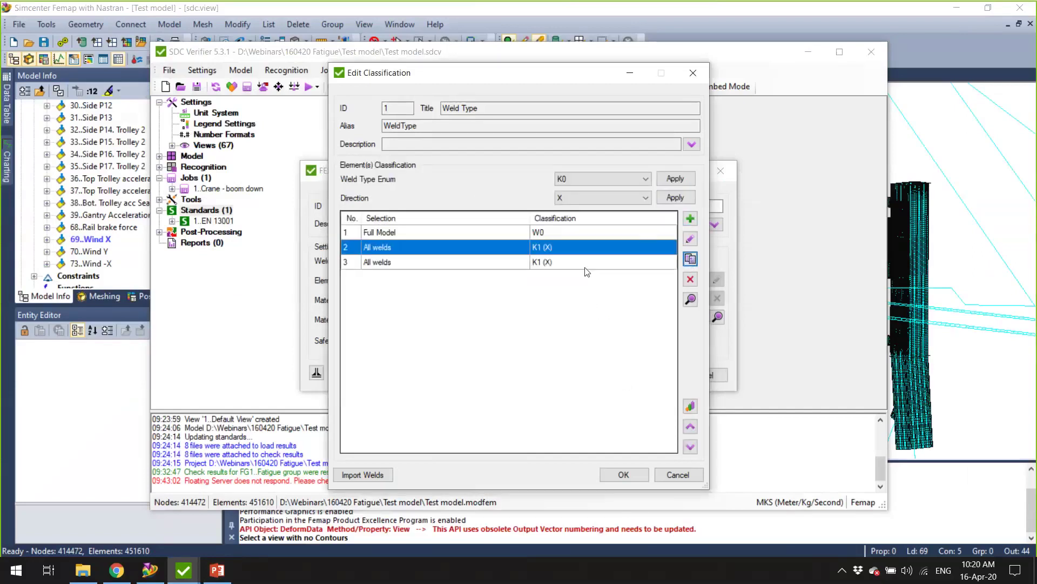
left_click(544, 265)
left_click(690, 239)
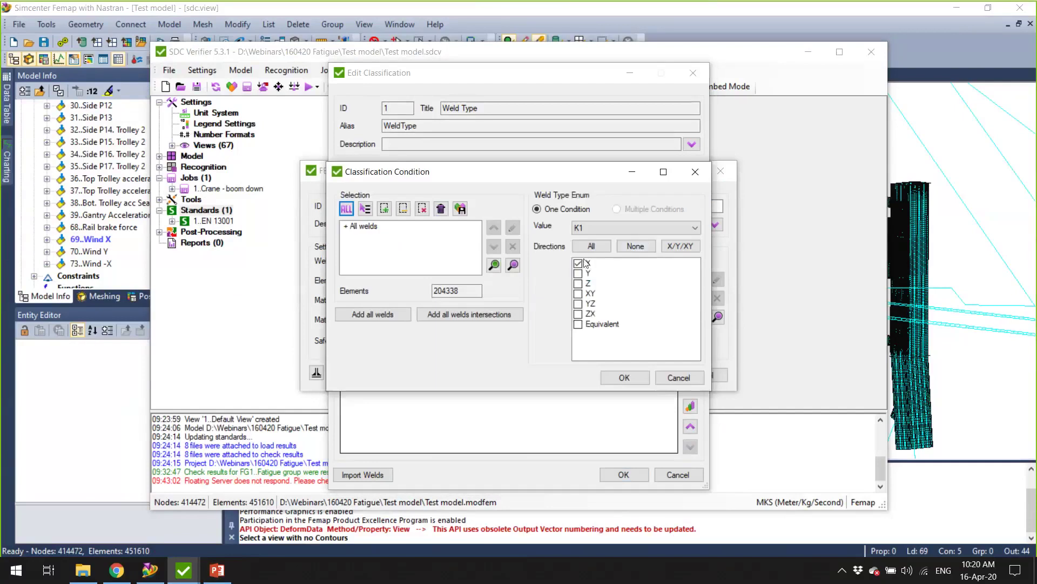
left_click(588, 228)
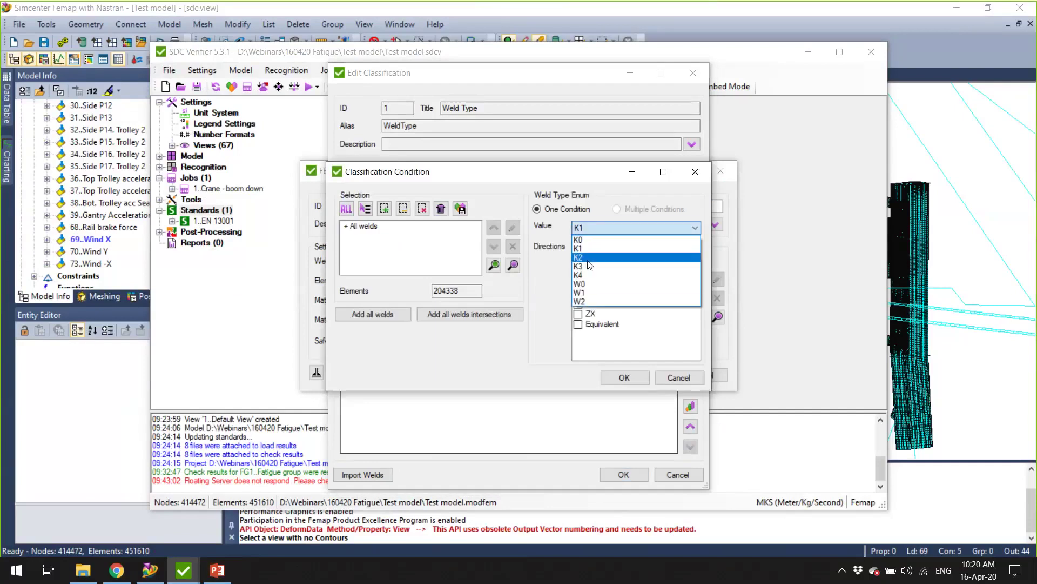
left_click(583, 247)
left_click(579, 265)
left_click(582, 284)
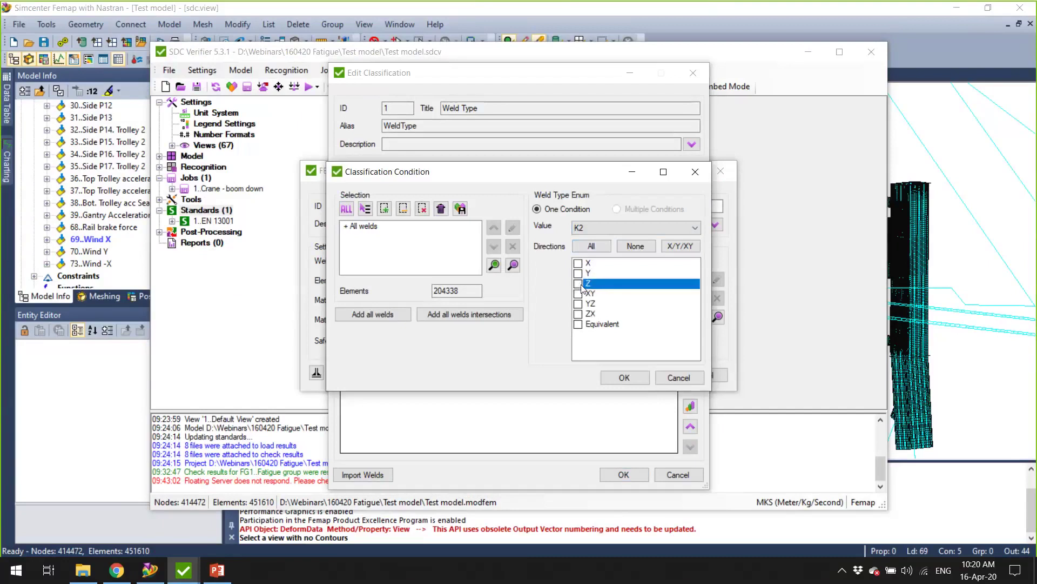
left_click(579, 283)
left_click(578, 273)
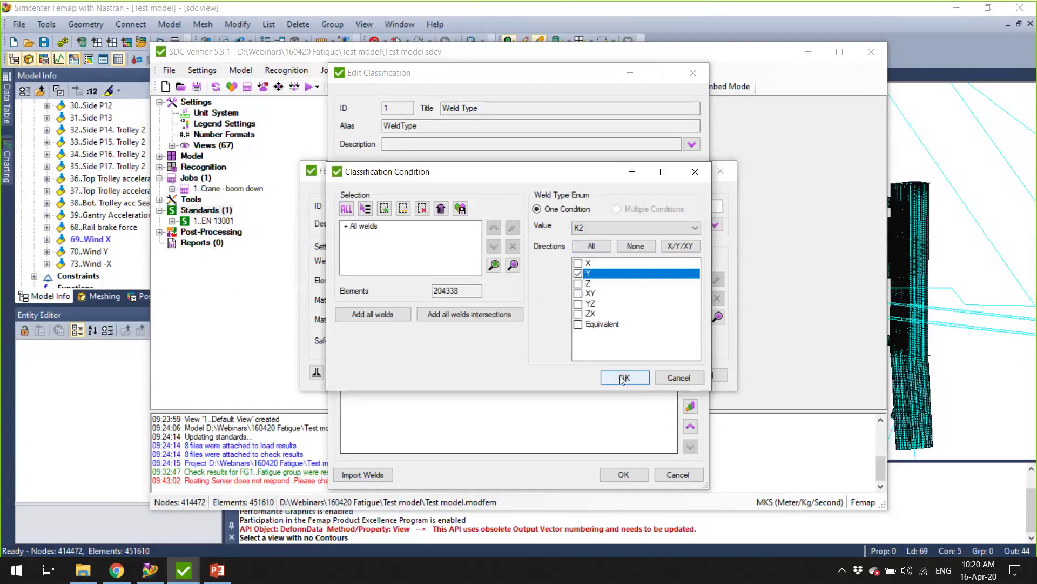
left_click(624, 377)
left_click(616, 469)
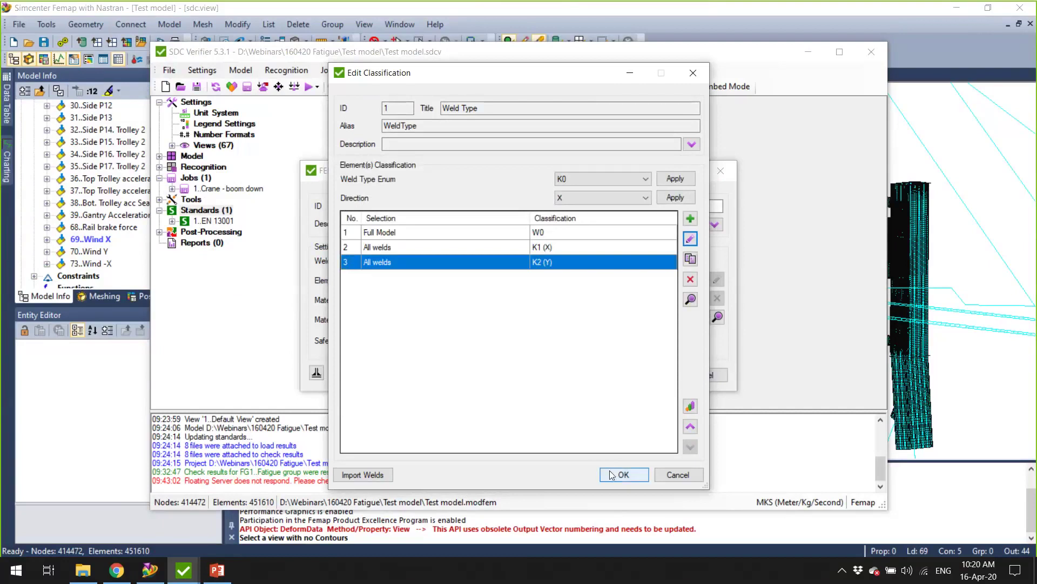
Check the example slide in PowerPoint, then reopen SDC Verifier's weld type classification and add a K0 condition in direction XY for all welds
left_click(217, 573)
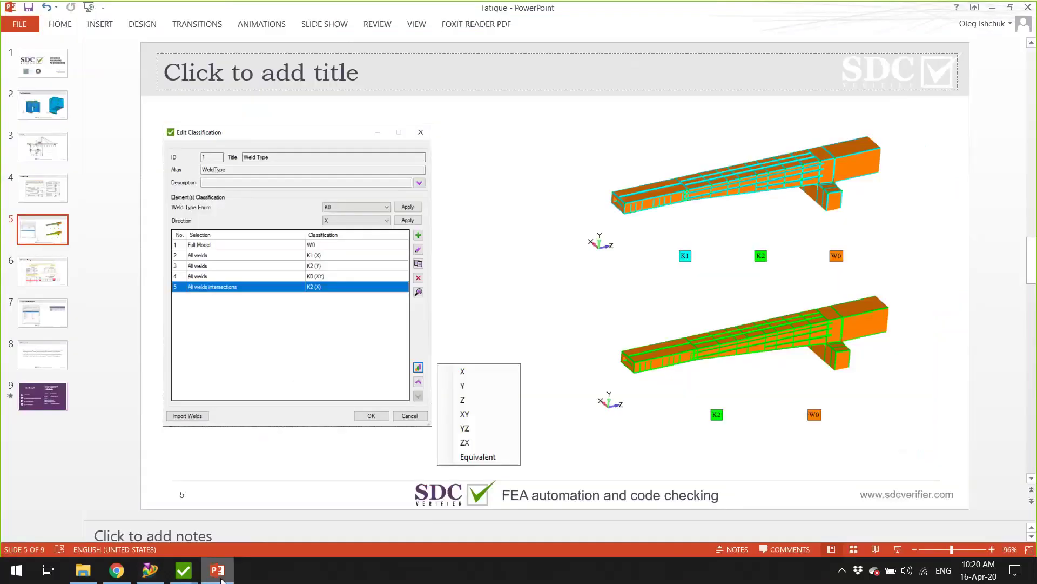
left_click(218, 572)
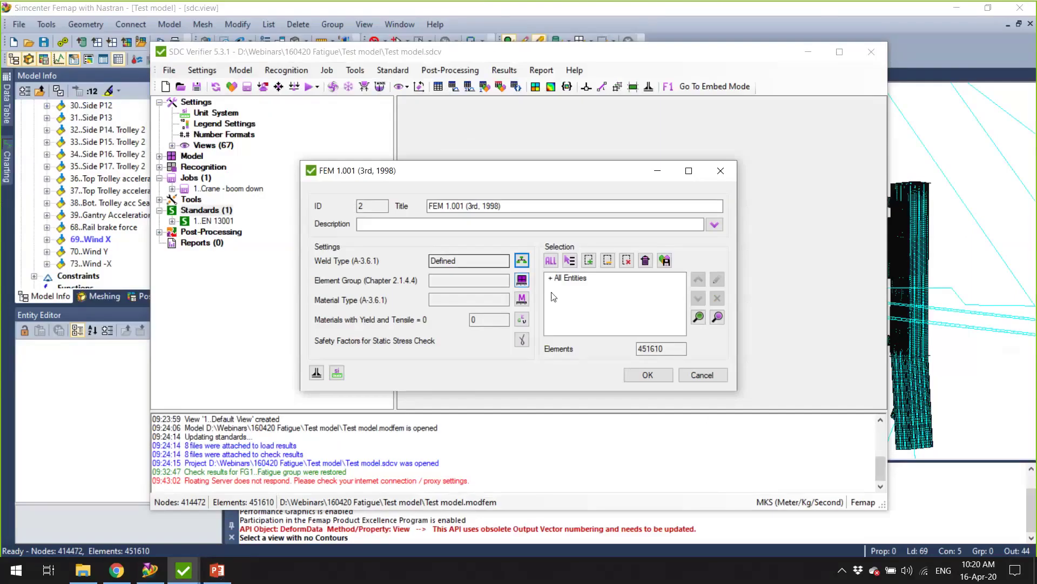
left_click(521, 260)
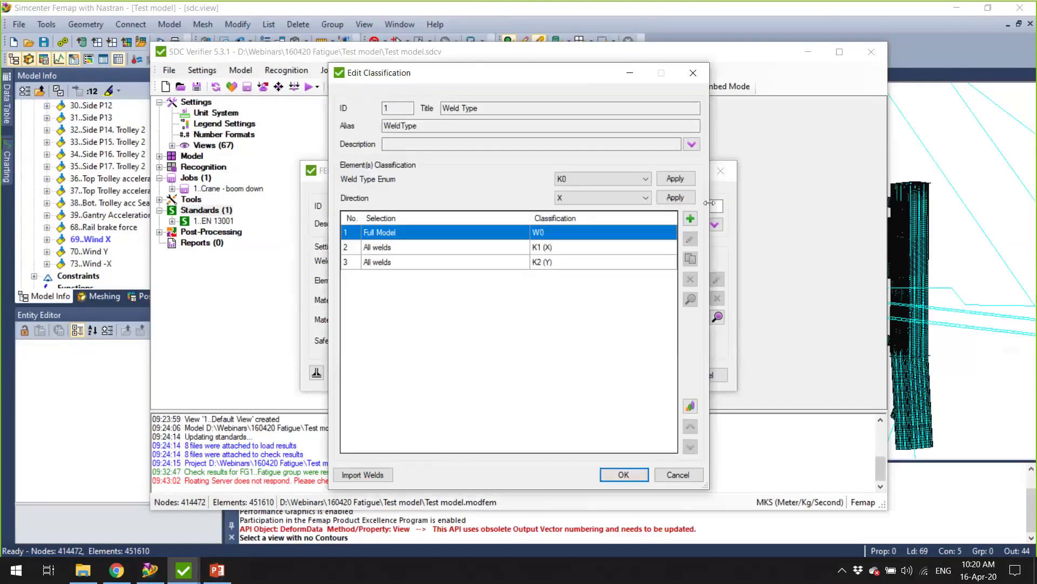
left_click(690, 218)
left_click(398, 313)
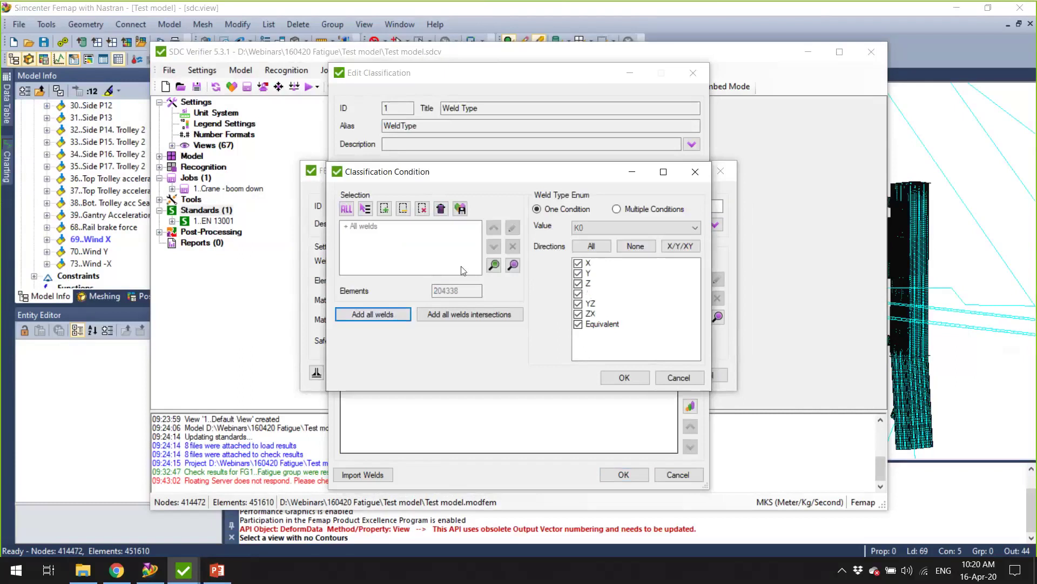
left_click(636, 246)
left_click(586, 293)
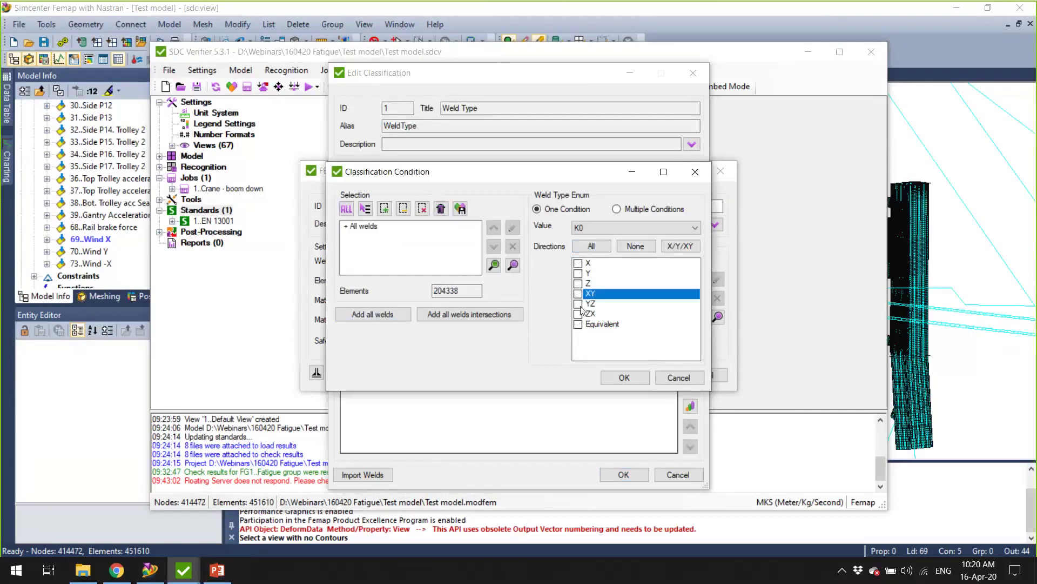
left_click(578, 297)
left_click(617, 228)
left_click(618, 228)
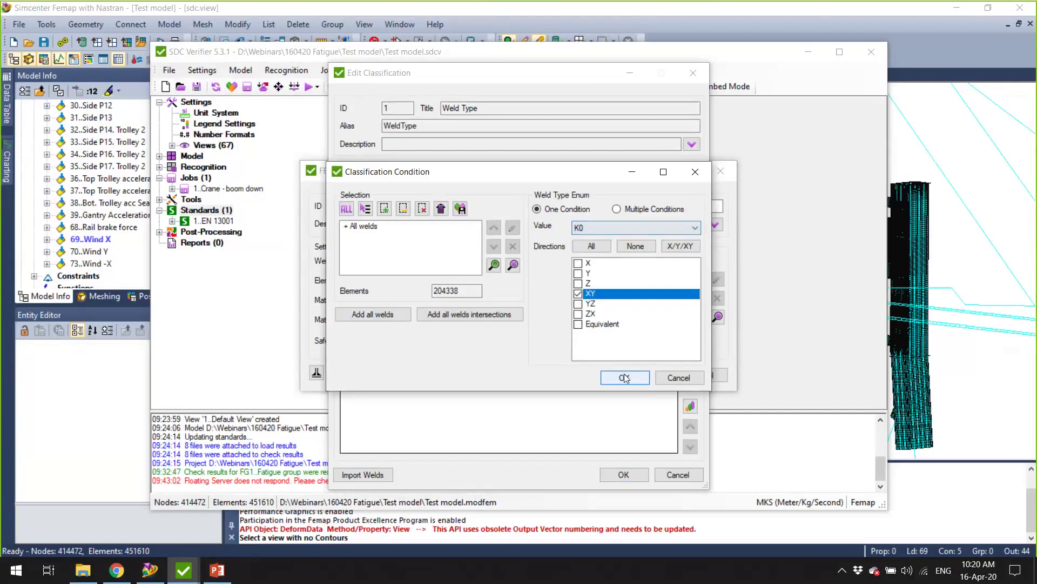
left_click(624, 377)
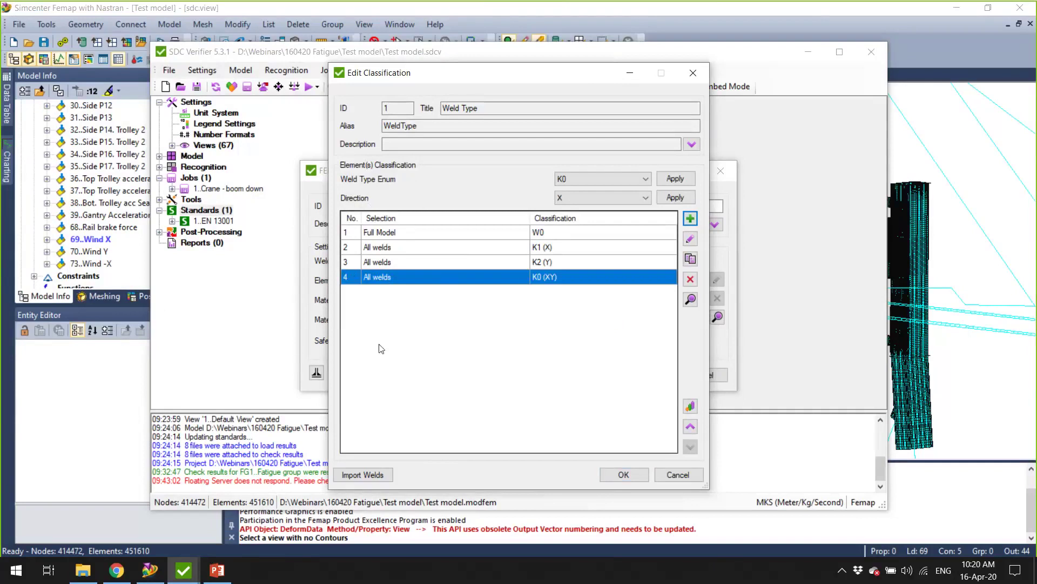
Add a condition assigning K2 in the X direction only to all weld intersections, checking the example slide in PowerPoint for the values
left_click(606, 179)
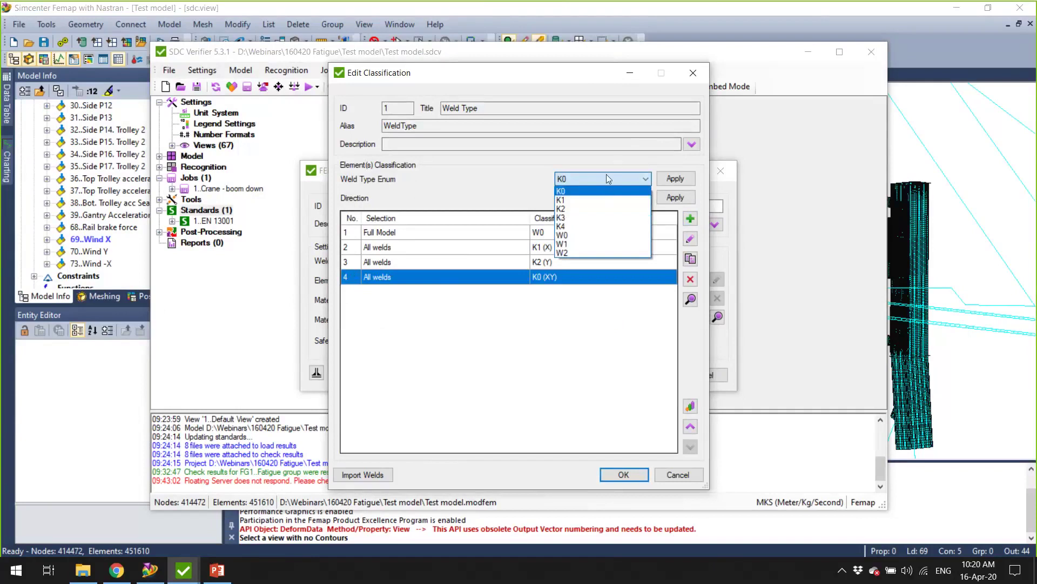
left_click(606, 174)
left_click(690, 218)
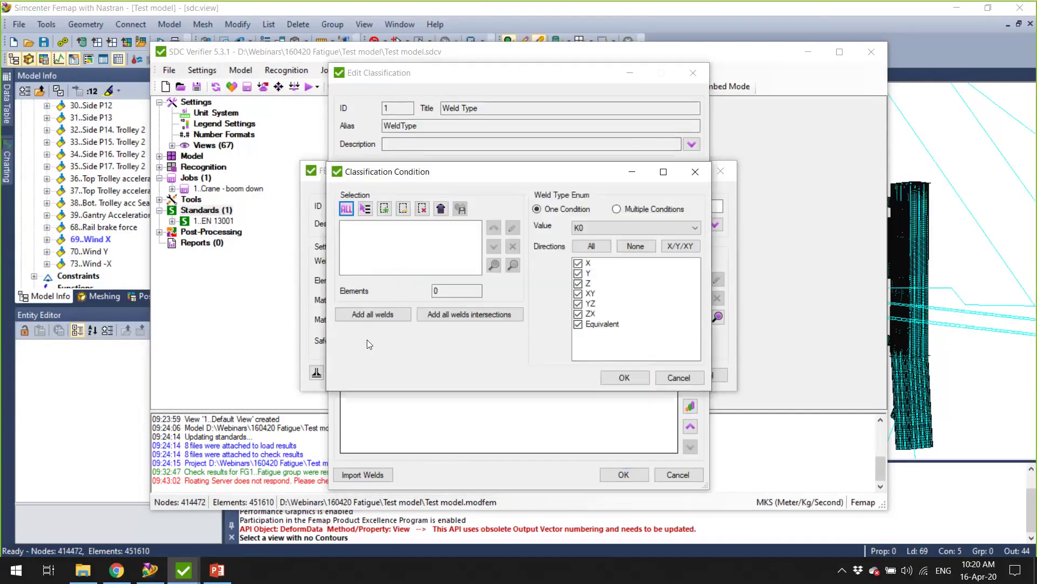
left_click(425, 316)
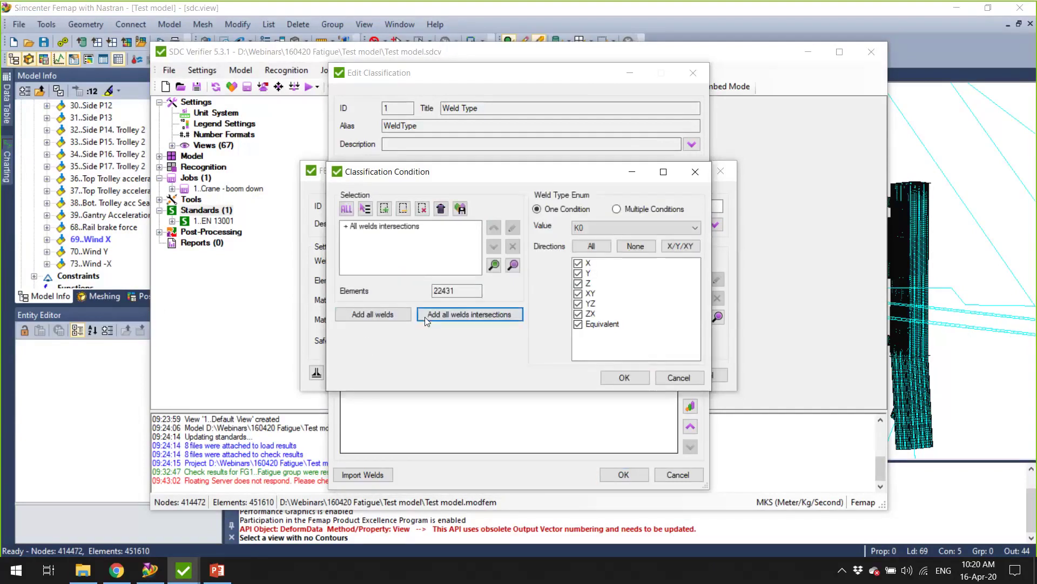
left_click(635, 246)
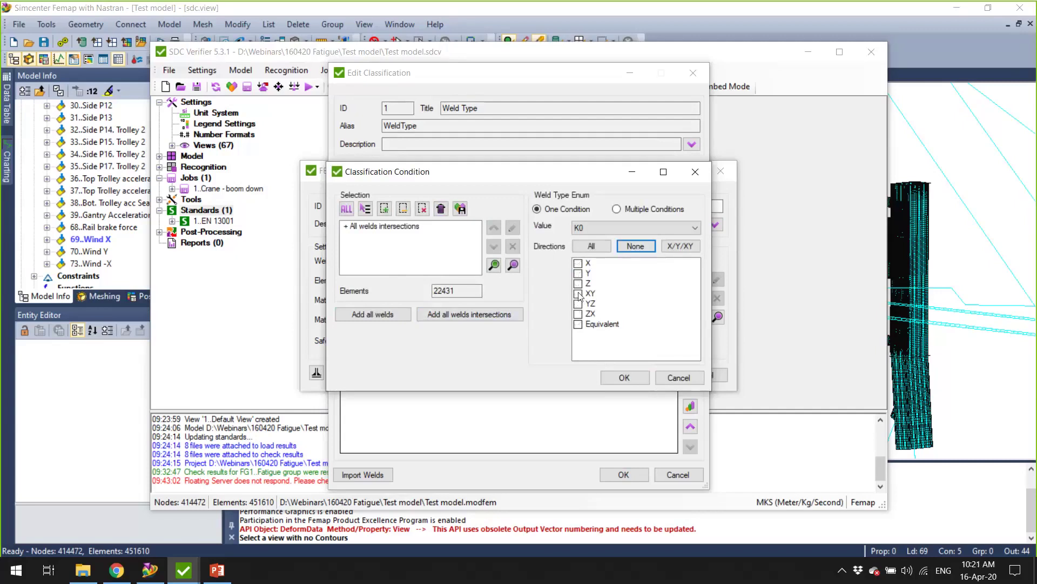
left_click(212, 576)
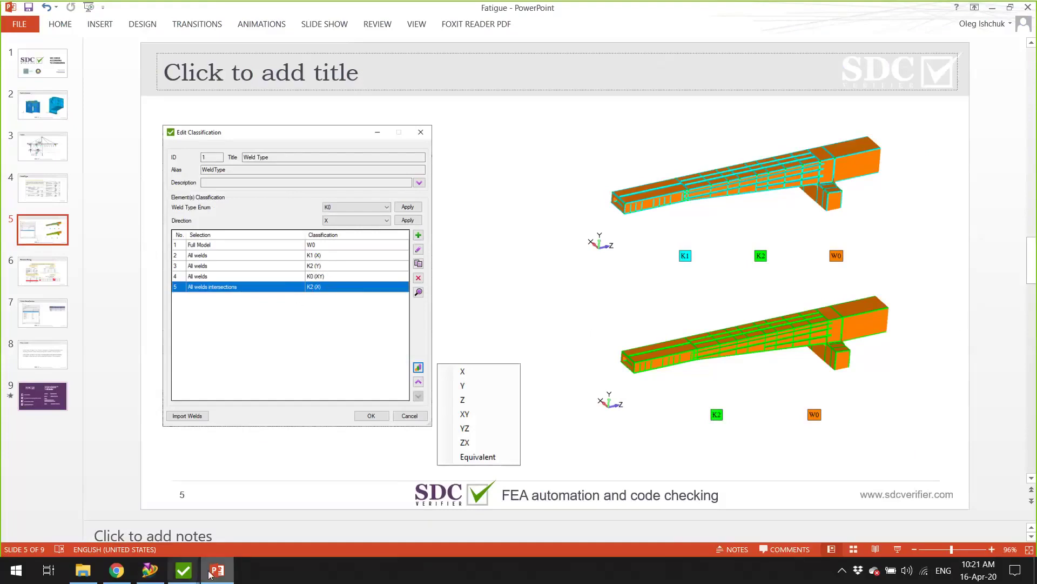
left_click(183, 570)
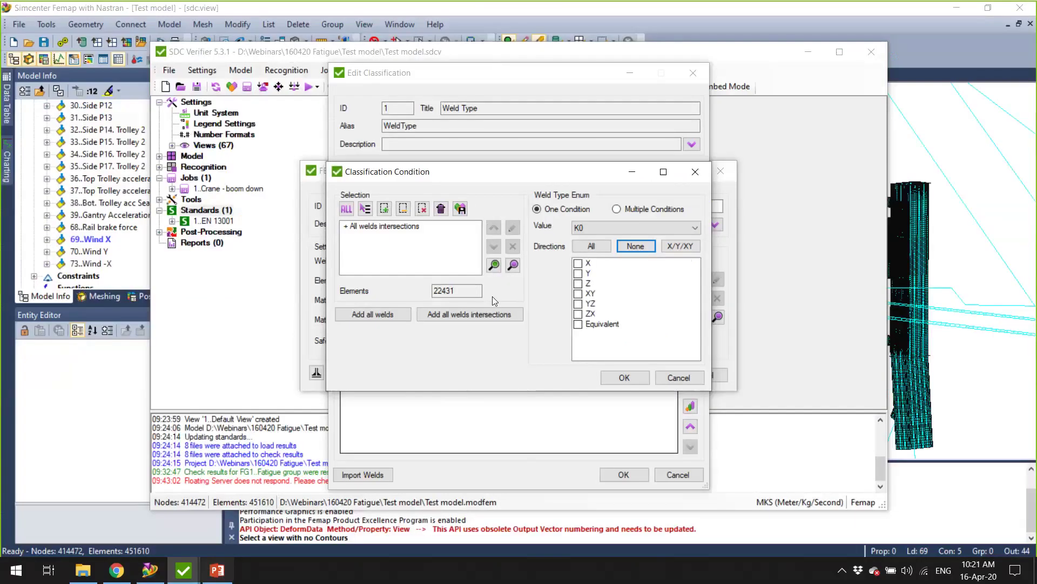
left_click(600, 228)
left_click(596, 258)
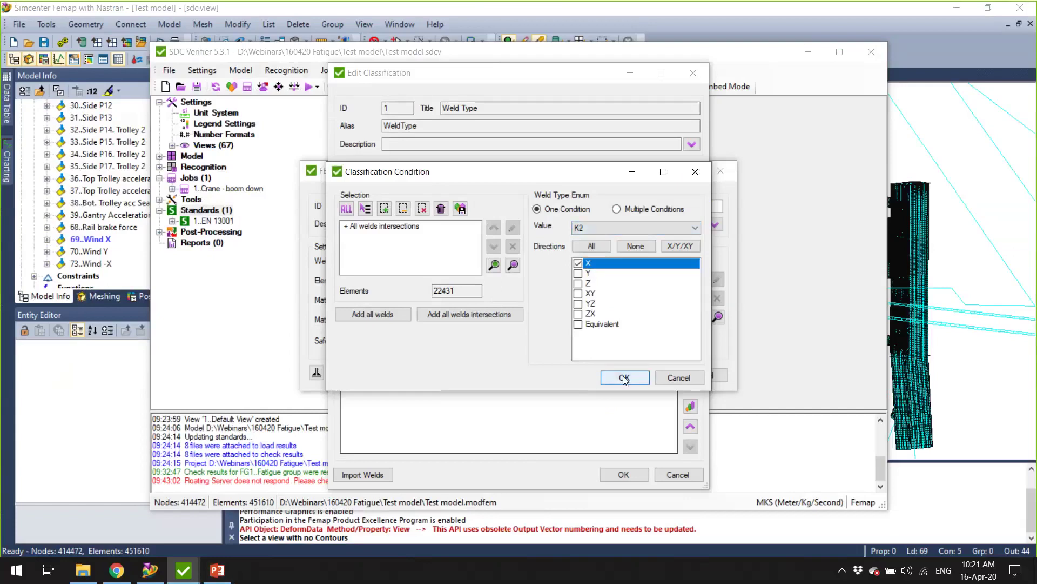
left_click(623, 377)
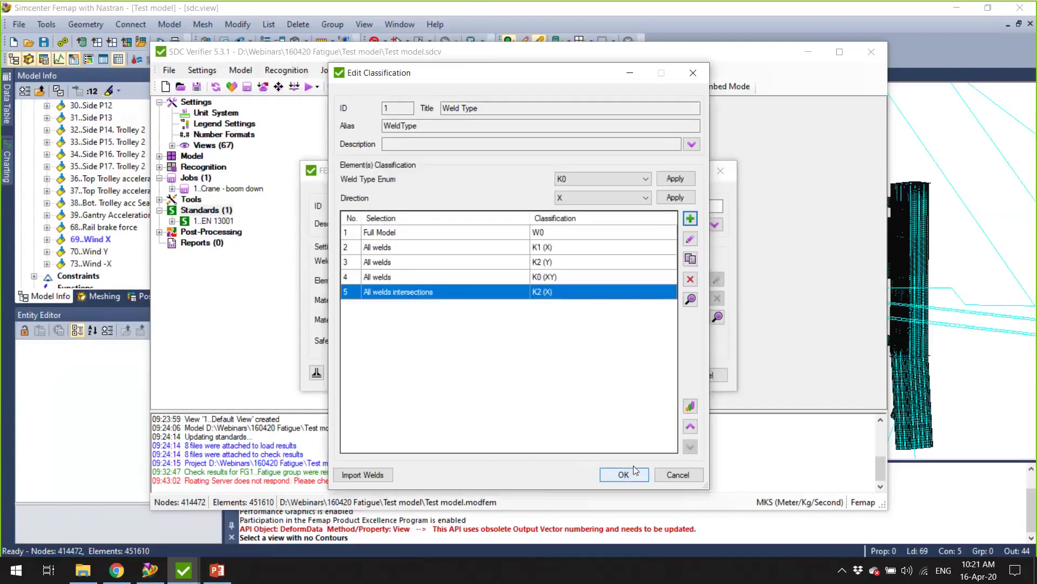
Select all five classification conditions and view the directions offered for a colored plot, without creating a plot
left_click(462, 232)
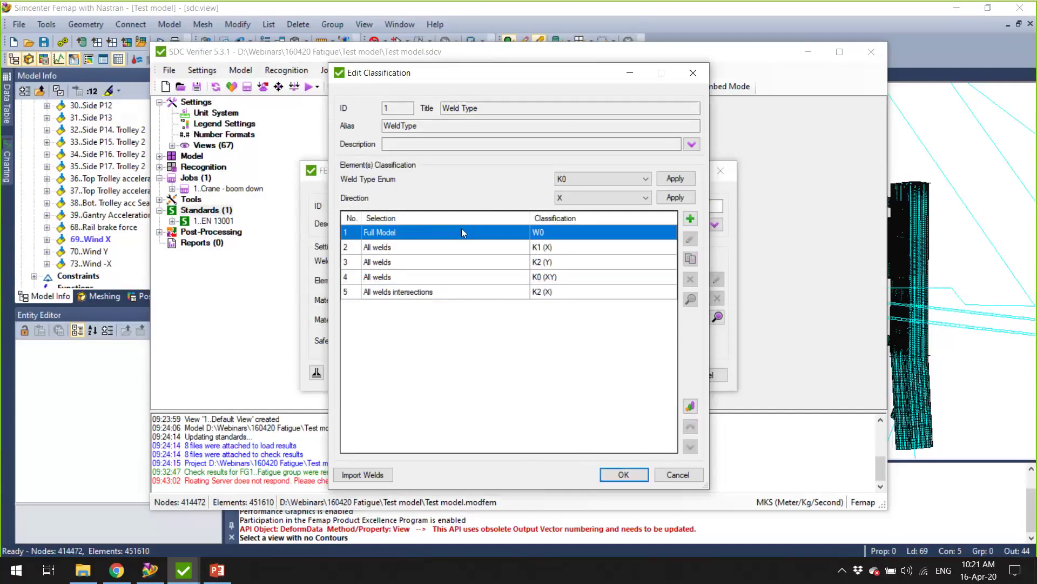
left_click(453, 292, "shift")
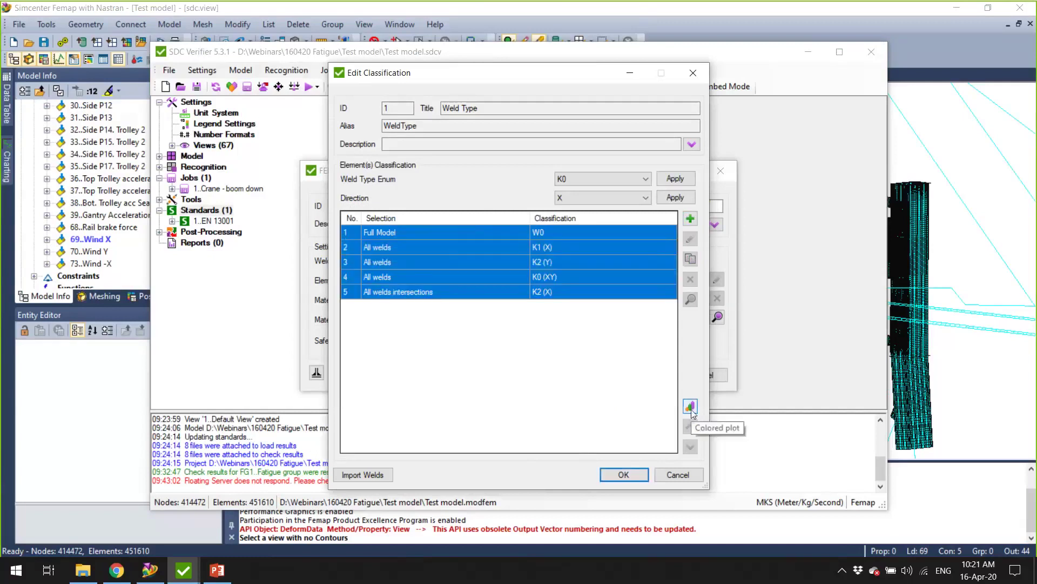
left_click(691, 407)
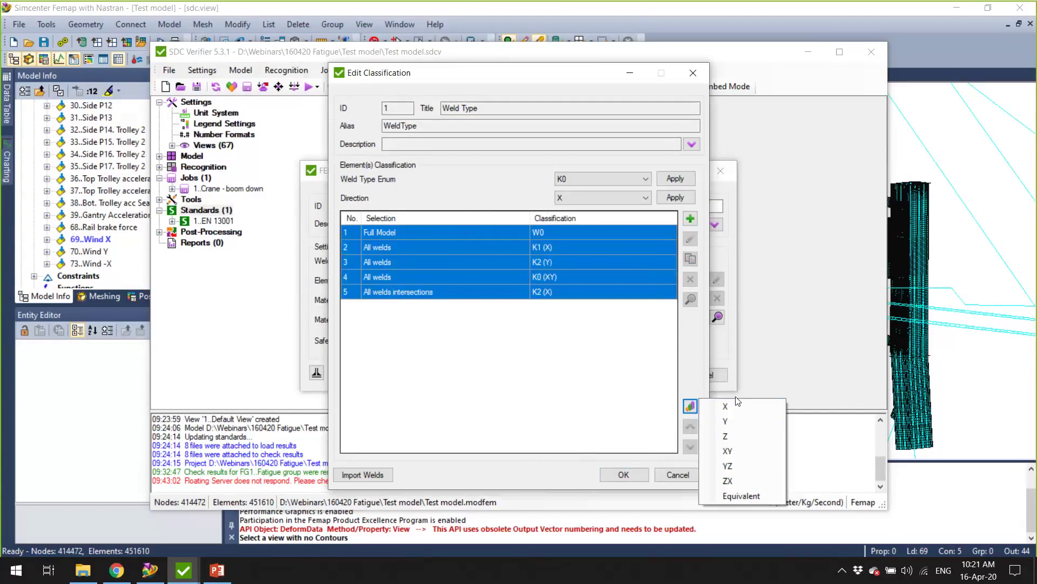
left_click(500, 404)
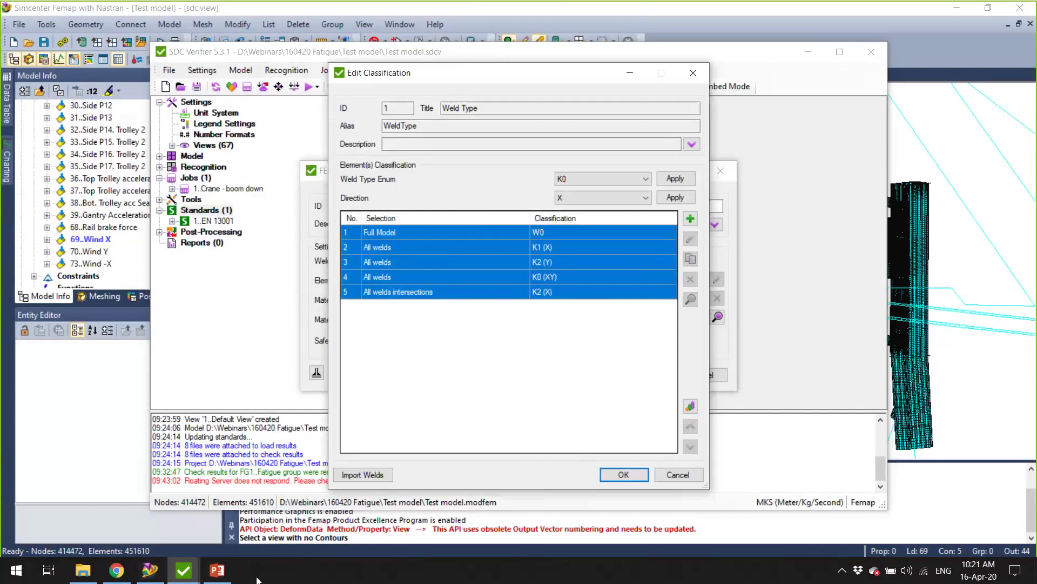
View the example weld type plots in PowerPoint, then return to SDC Verifier and accept the weld type classification
left_click(217, 570)
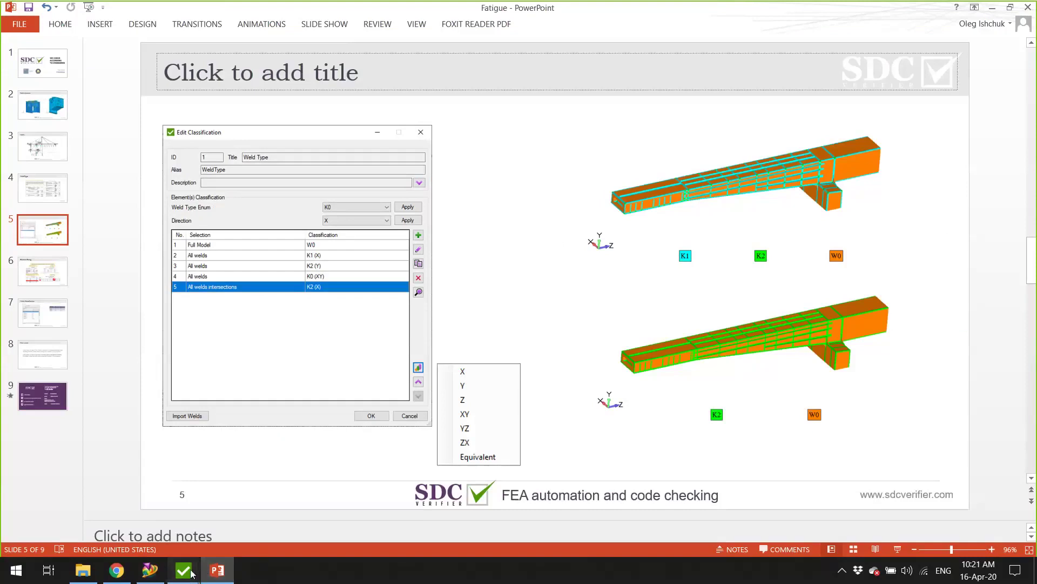
mouse_move(190, 571)
left_click(313, 532)
left_click(624, 475)
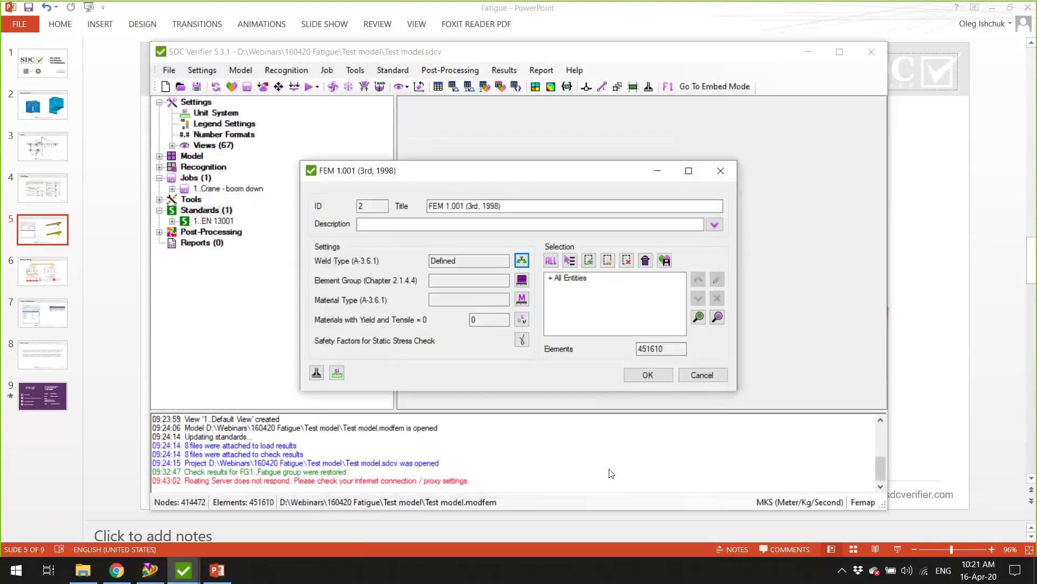
Switch to PowerPoint and review the Element Group slide on class of utilization and load spectrum
left_click(75, 275)
left_click(54, 273)
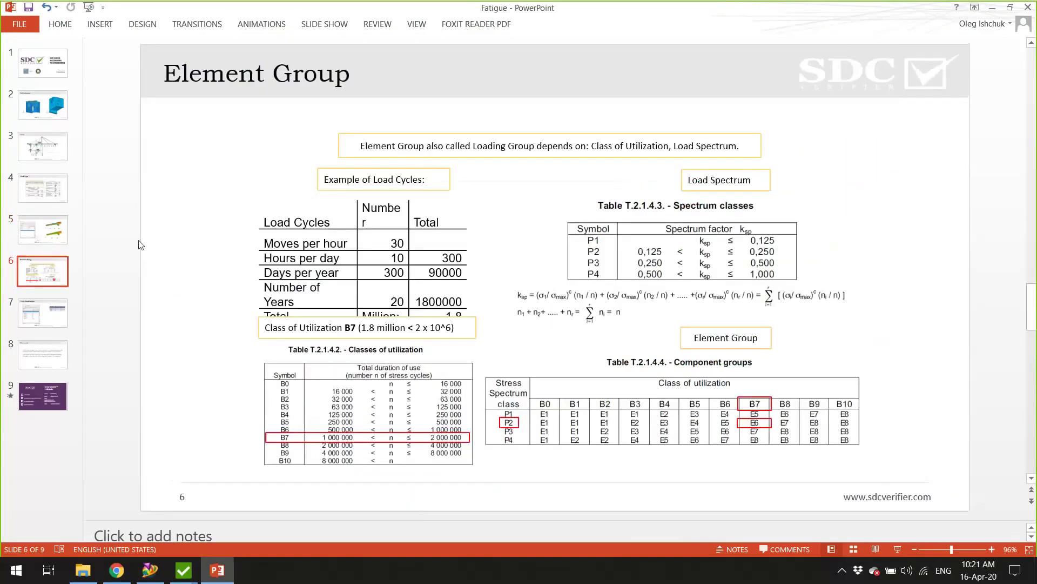
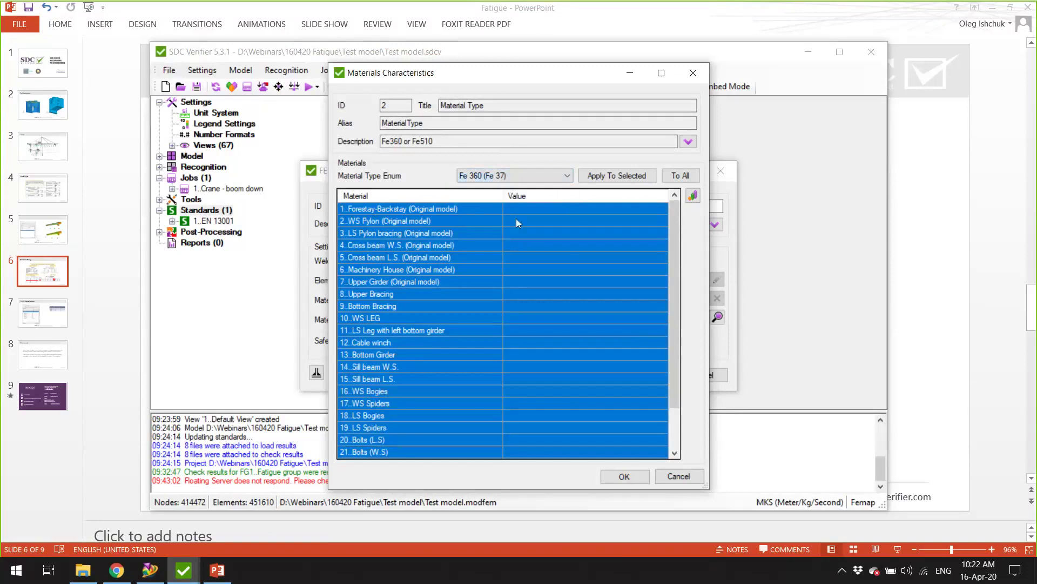
Assign the material type Fe 360 (Fe 37) to all selected materials and accept the material characteristics
left_click(624, 476)
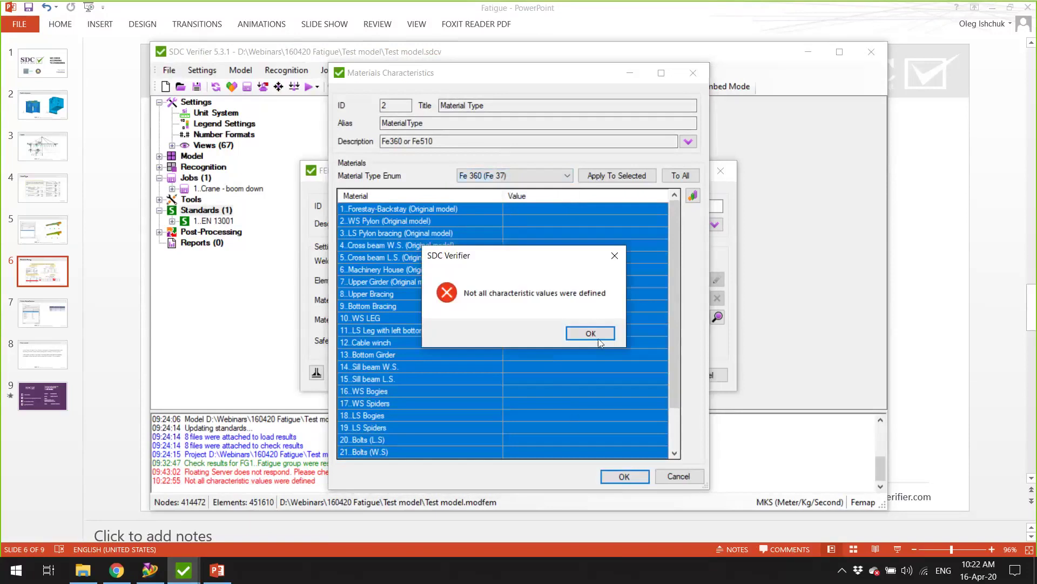
left_click(601, 336)
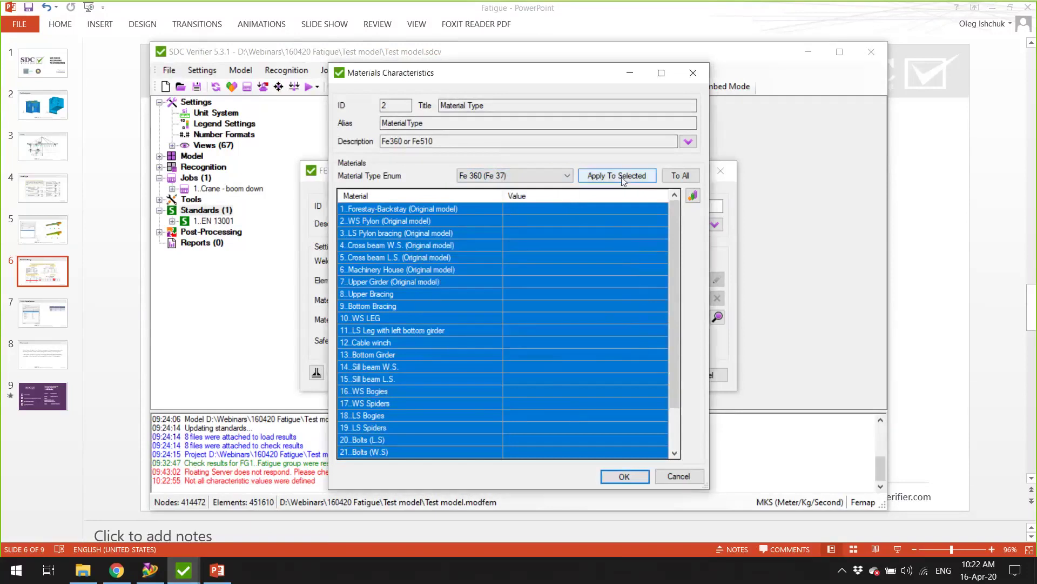
left_click(627, 175)
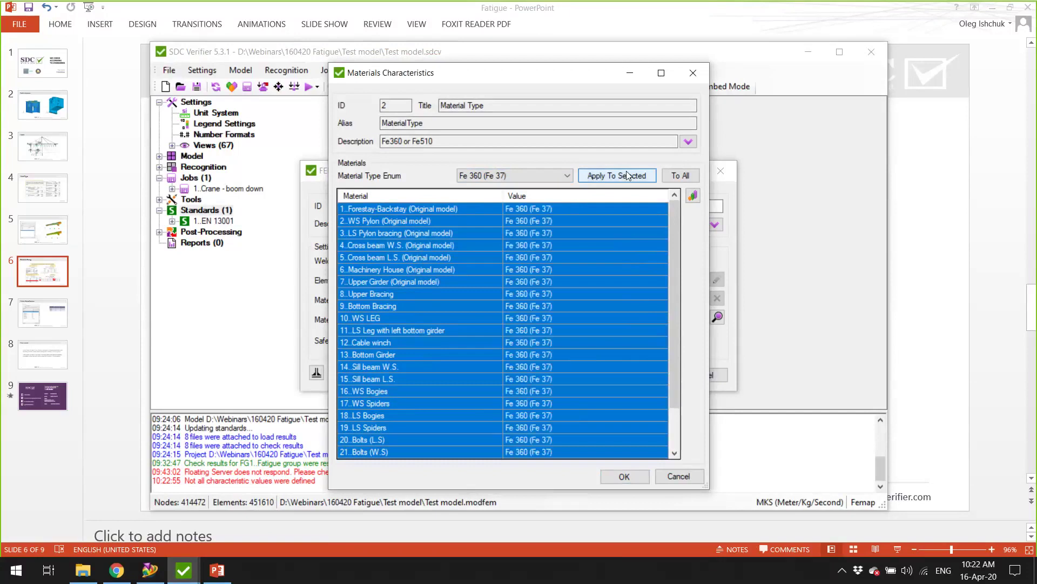
left_click(626, 478)
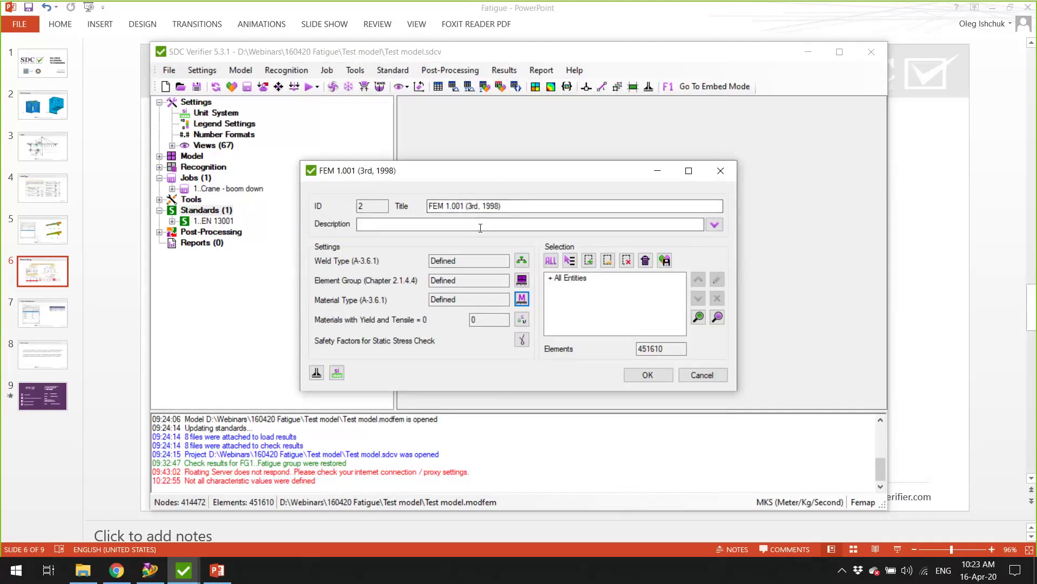
Review the tensile strength and yield stress of all materials in the fatigue parameters and close the list
left_click(522, 320)
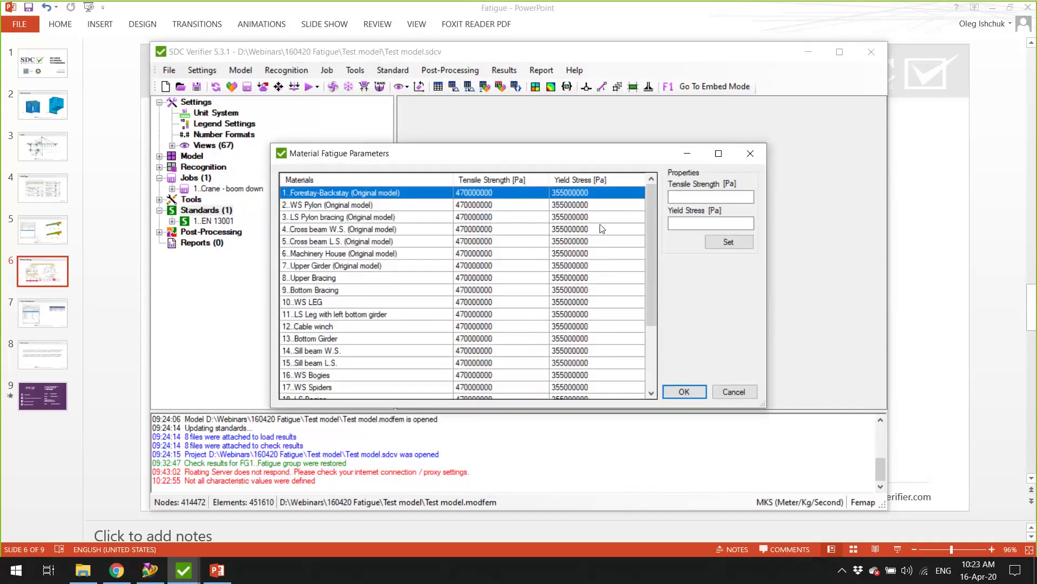
left_click_drag(650, 204, 667, 367)
left_click(684, 391)
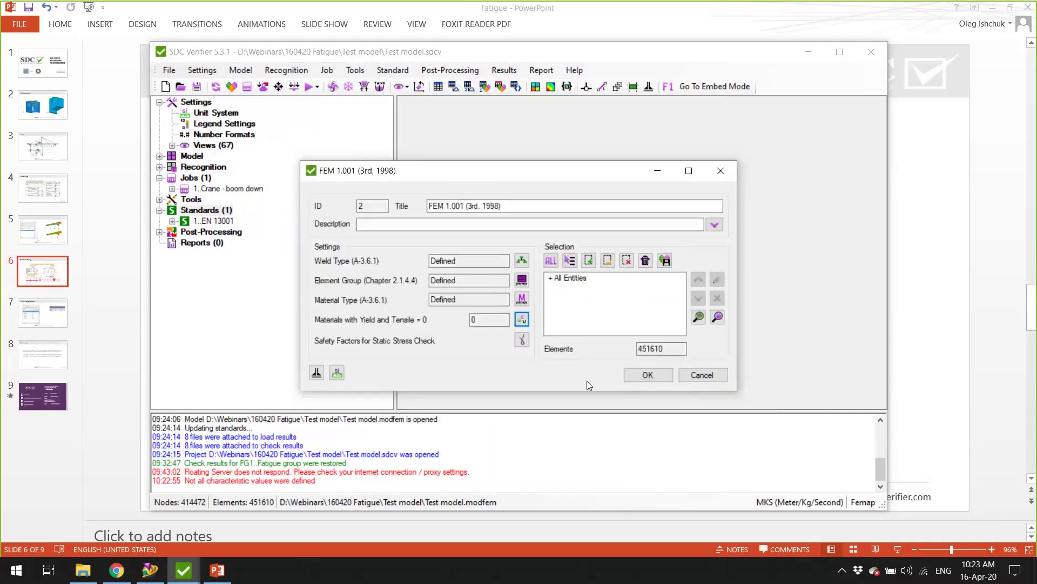
Review the safety factors for the static stress check, then accept the FEM 1.001 (3rd, 1998) standard settings
left_click(521, 339)
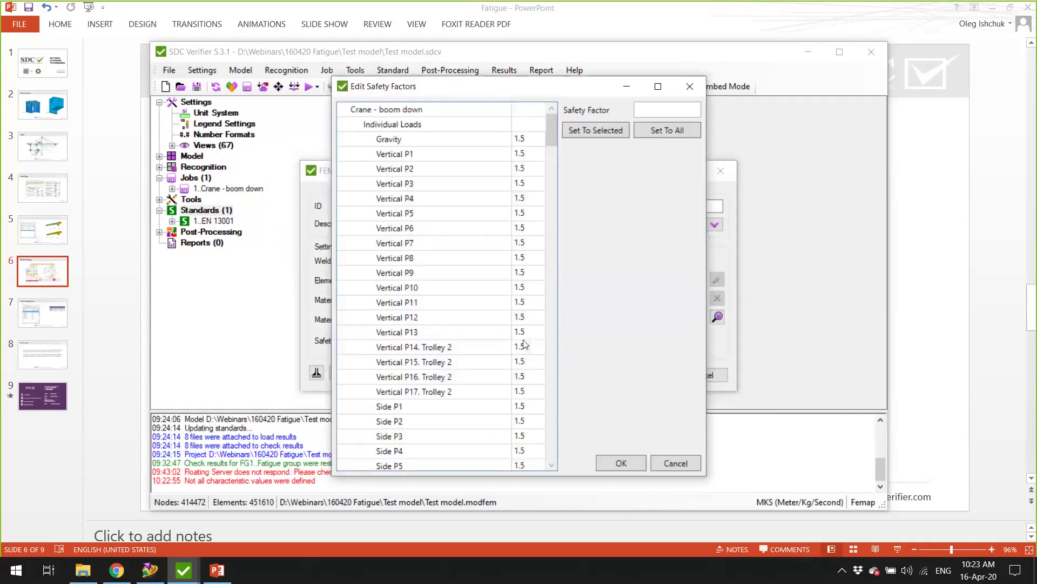
left_click(690, 87)
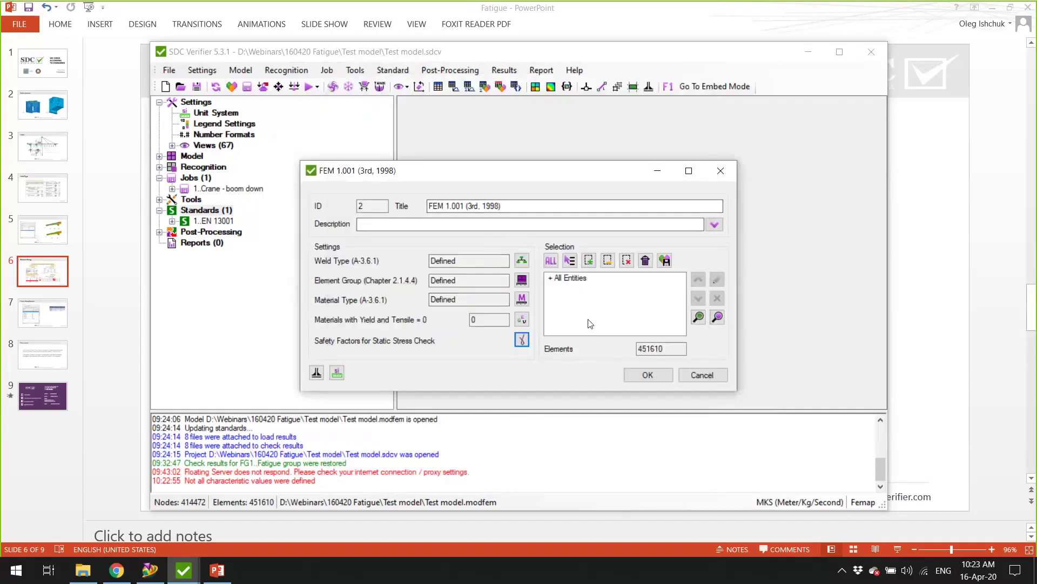
left_click(647, 377)
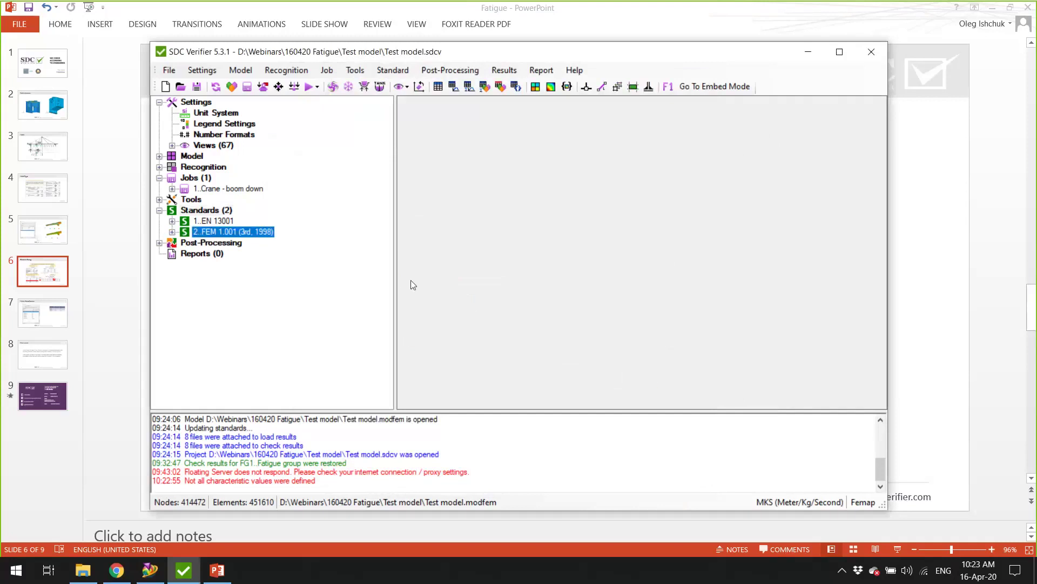
Expand the FEM 1.001 standard's input and checks, and examine the Static Stress Check formulas
left_click(172, 232)
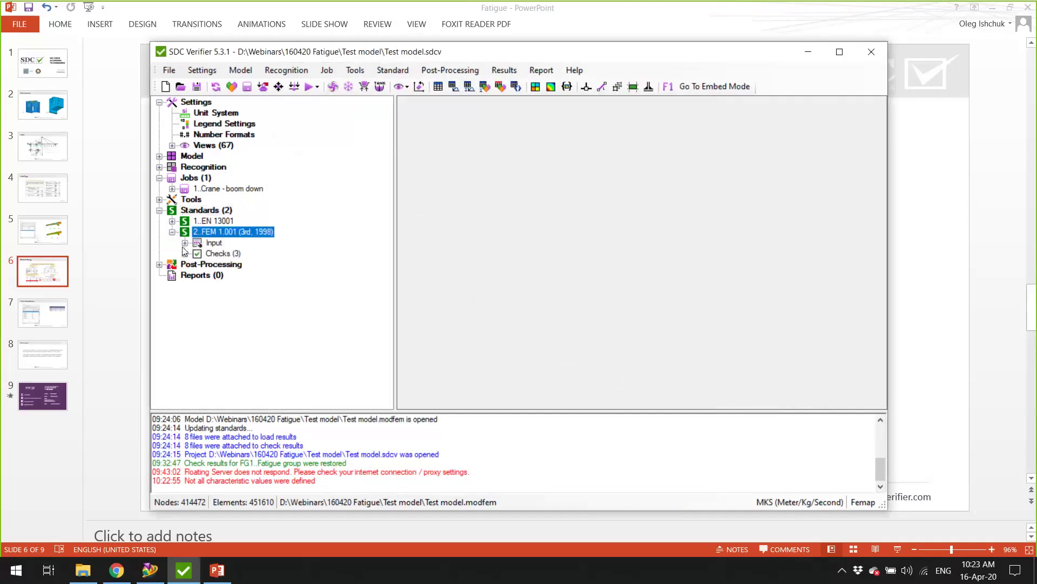
left_click(185, 242)
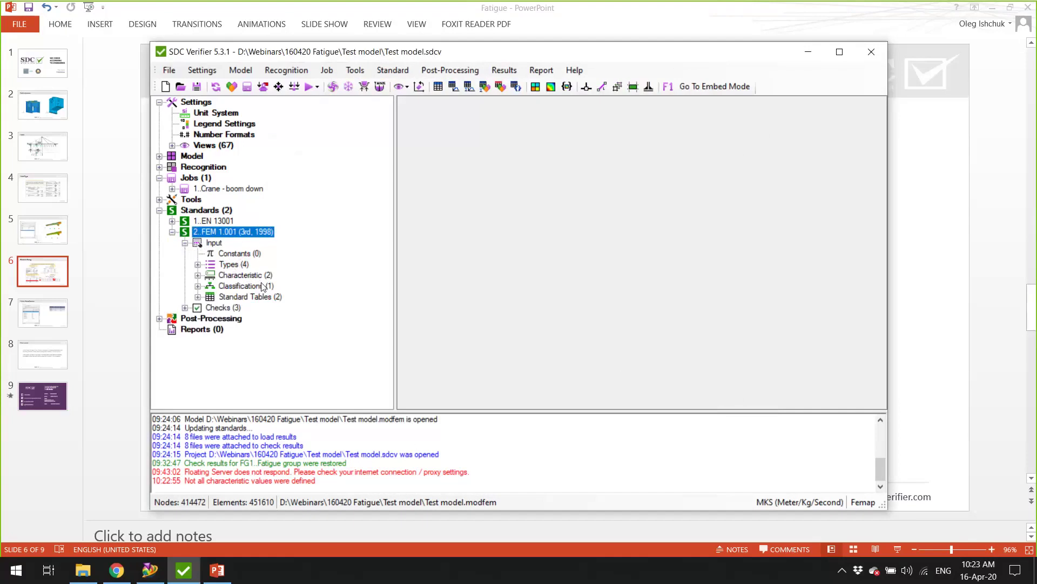
left_click(185, 308)
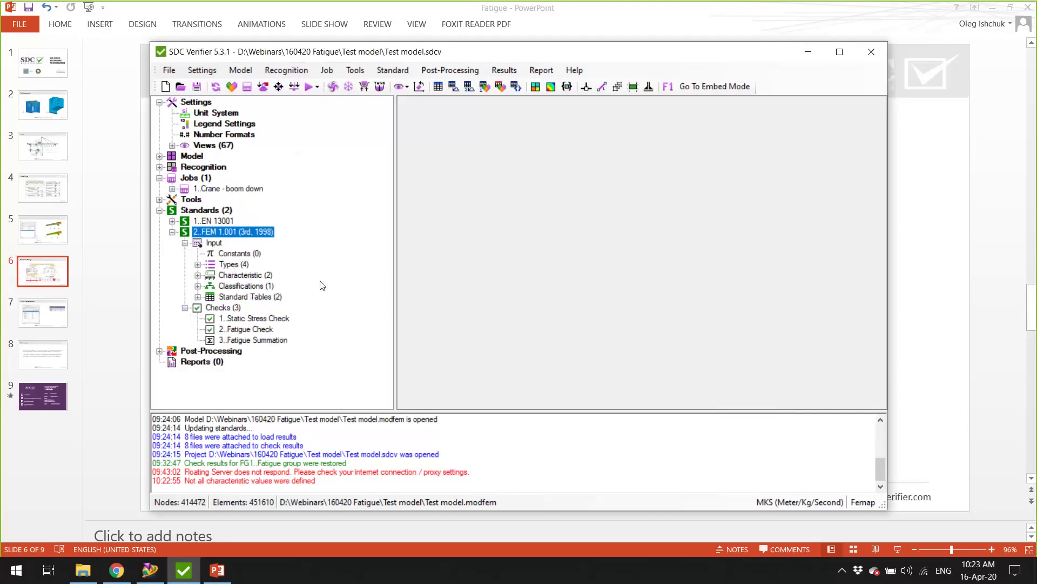
right_click(257, 322)
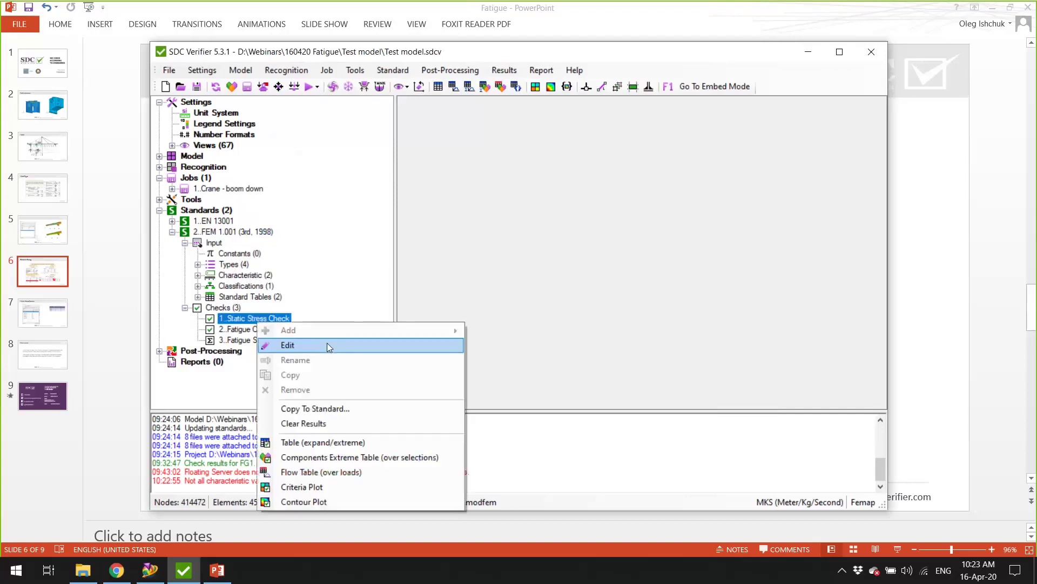
left_click(328, 346)
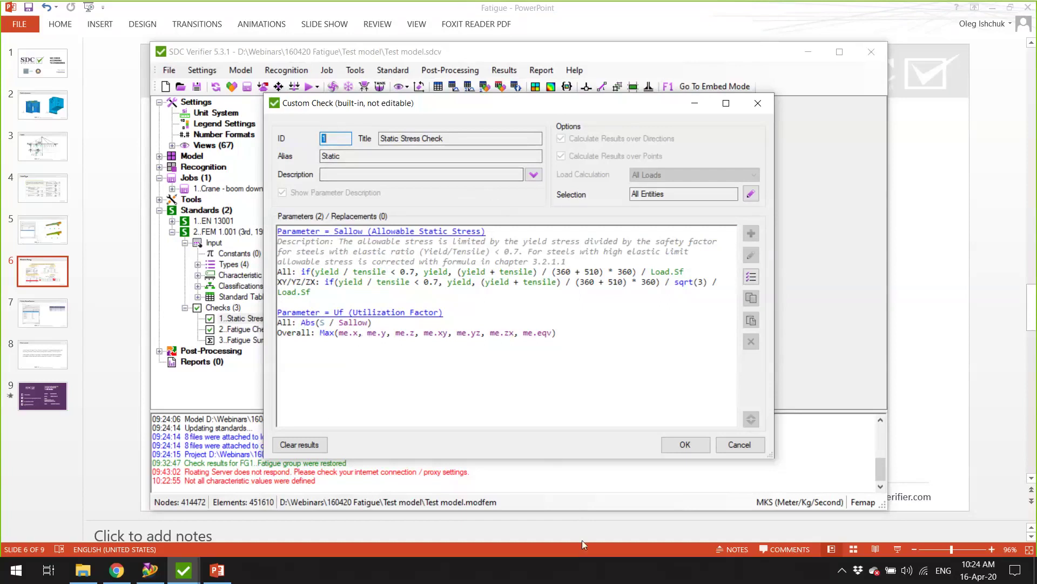
left_click(740, 445)
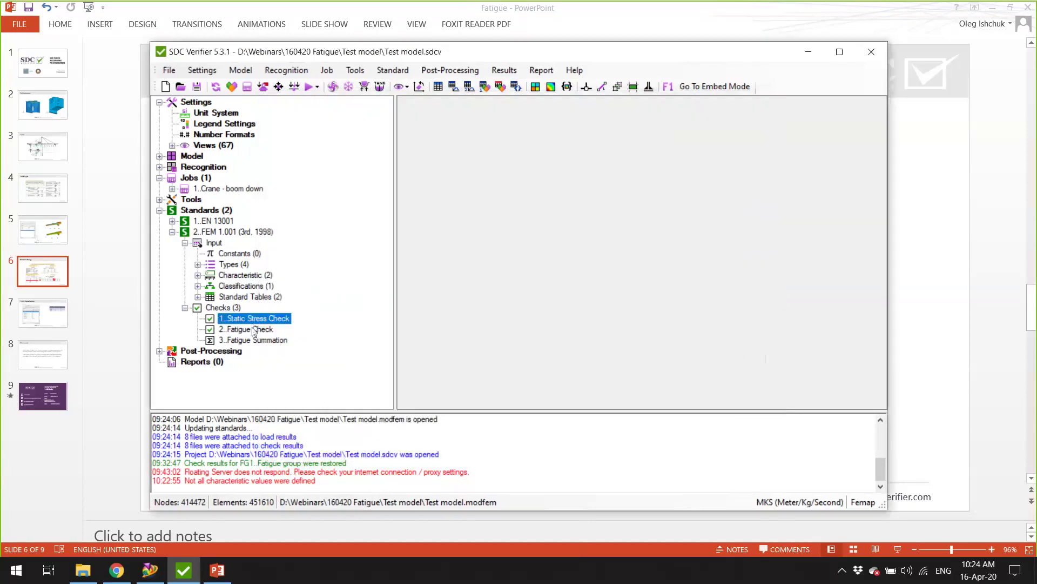
Examine the Fatigue Check formulas, close the check without saving, and collapse the FEM 1.001 standard
left_click(254, 328)
right_click(255, 328)
left_click(311, 349)
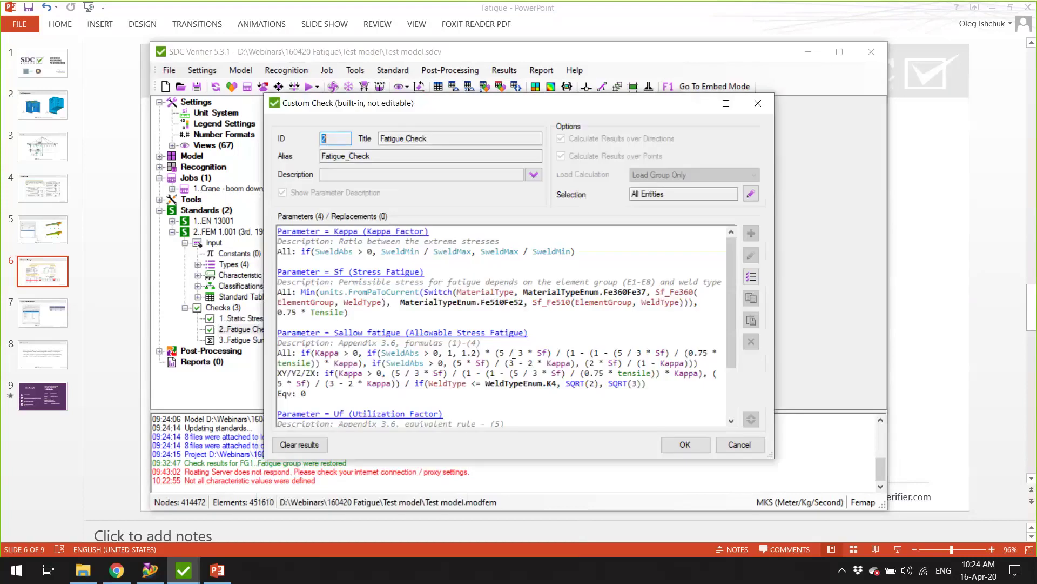
scroll(731, 263, "down", 3)
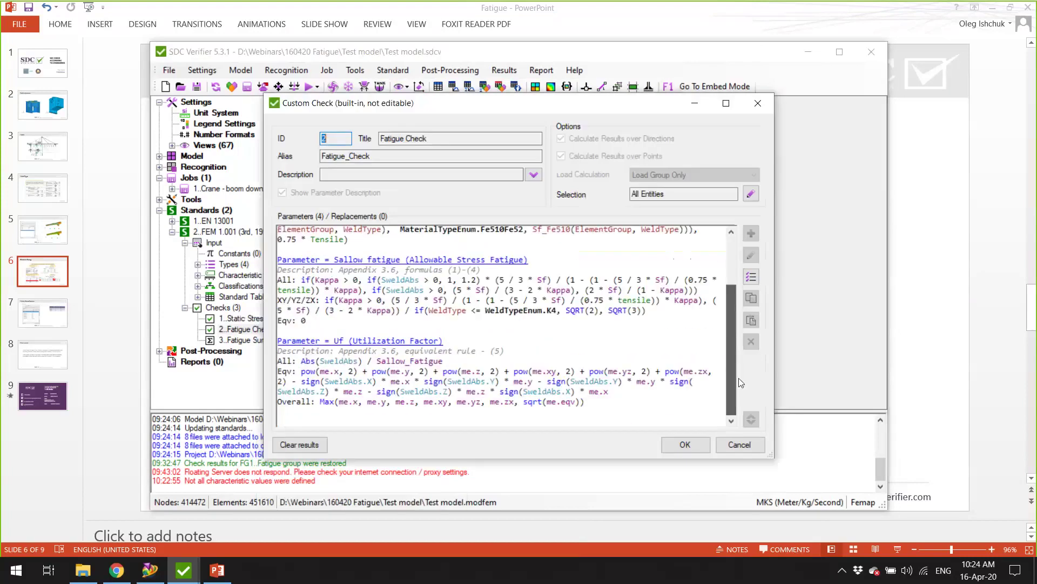
left_click(760, 102)
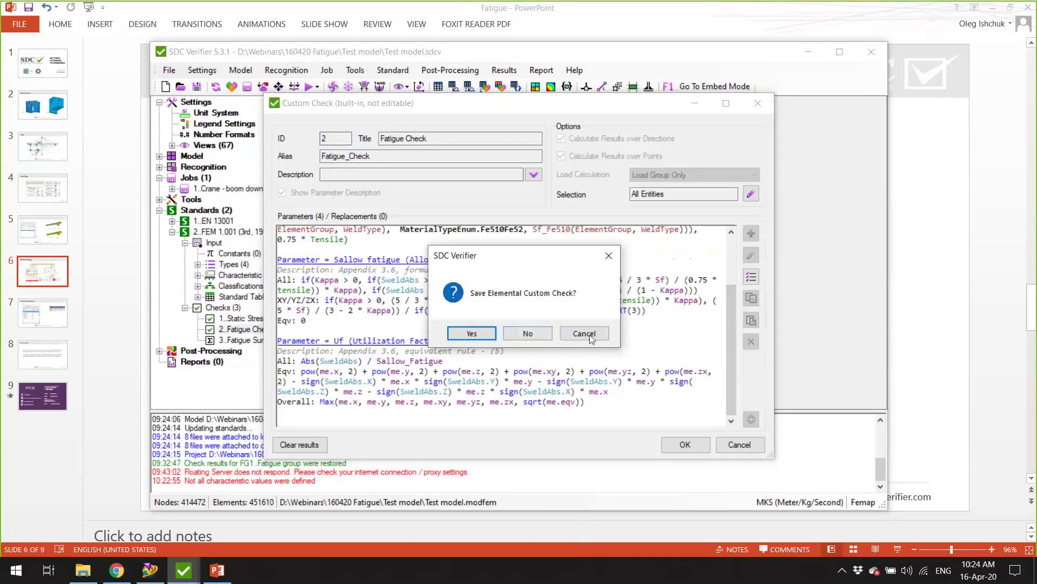
left_click(592, 336)
left_click(757, 103)
left_click(536, 331)
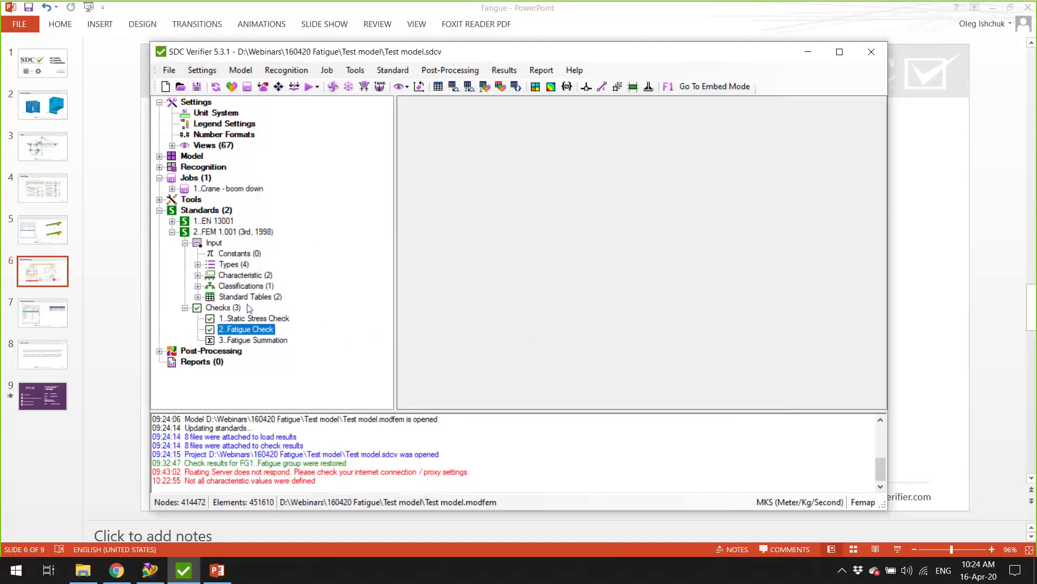
left_click(185, 307)
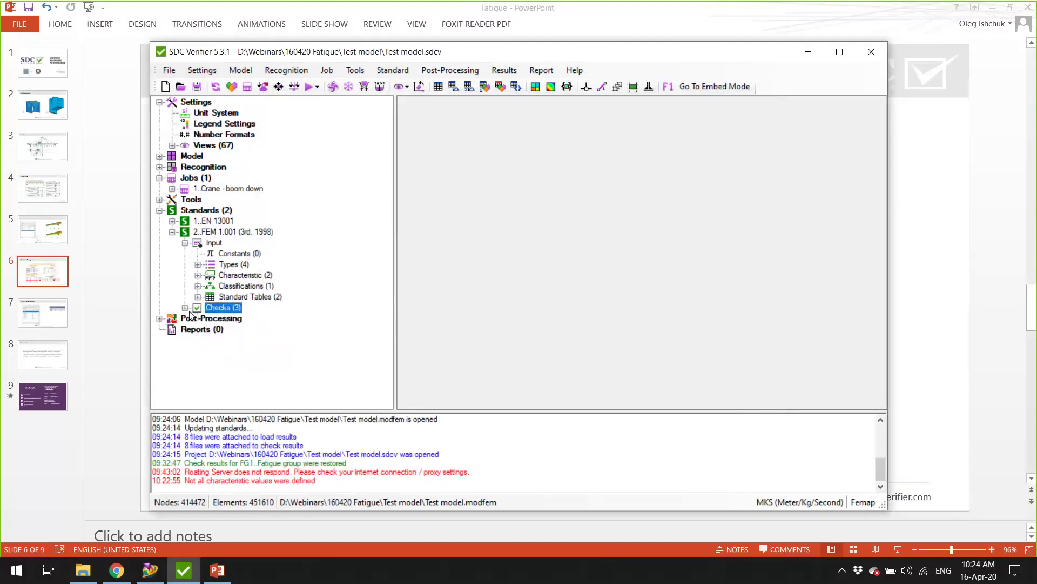
left_click(172, 231)
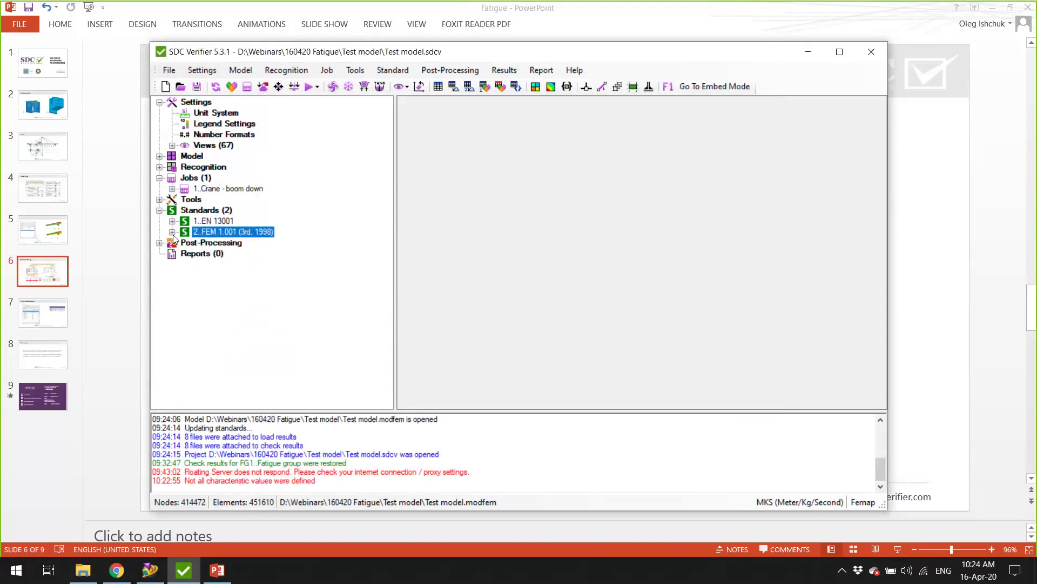
Start adding a Eurocode3 Fatigue (EN 1993-1-9, 2005) standard to the project
left_click(210, 212)
right_click(210, 211)
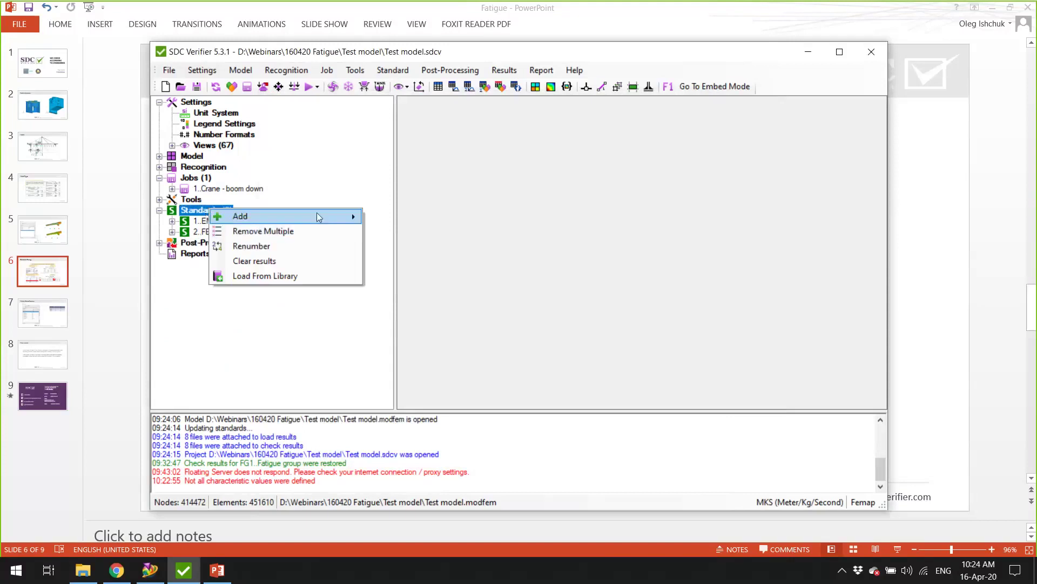
mouse_move(318, 216)
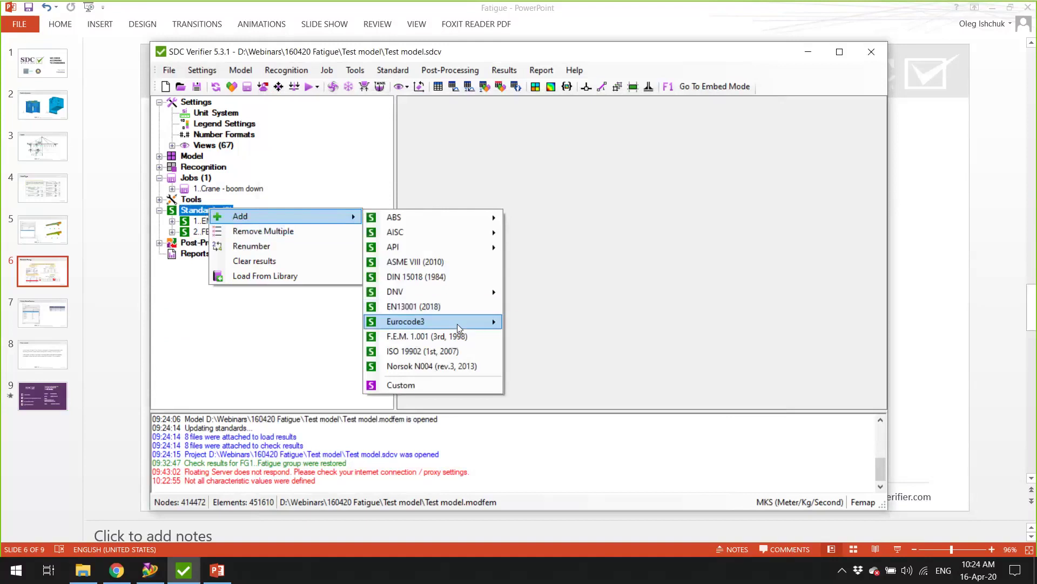
mouse_move(478, 324)
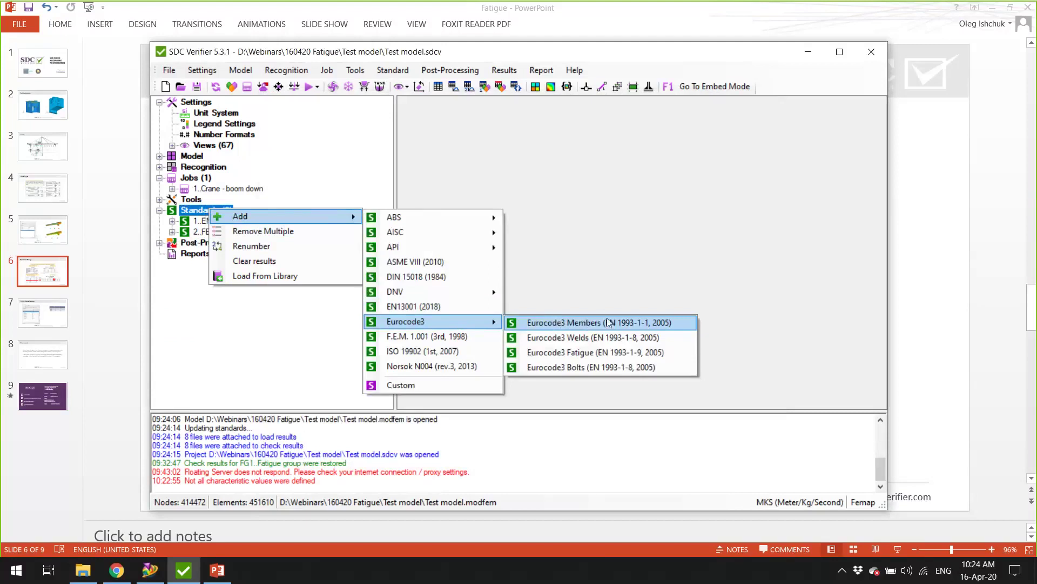
left_click(631, 352)
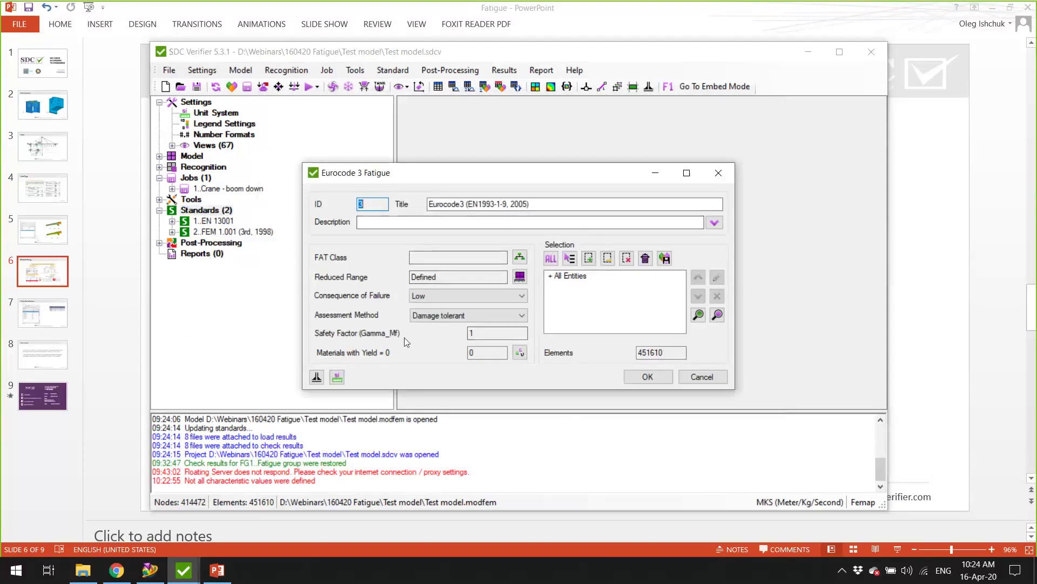
Apply a FAT stress of 160 to the full model in the FAT Class classification
left_click(519, 257)
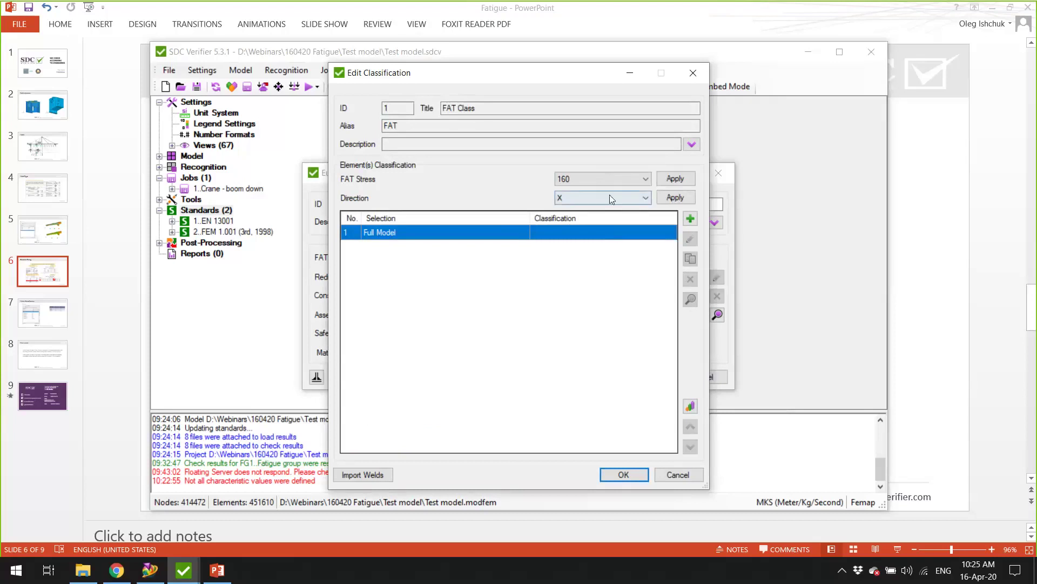
left_click(626, 181)
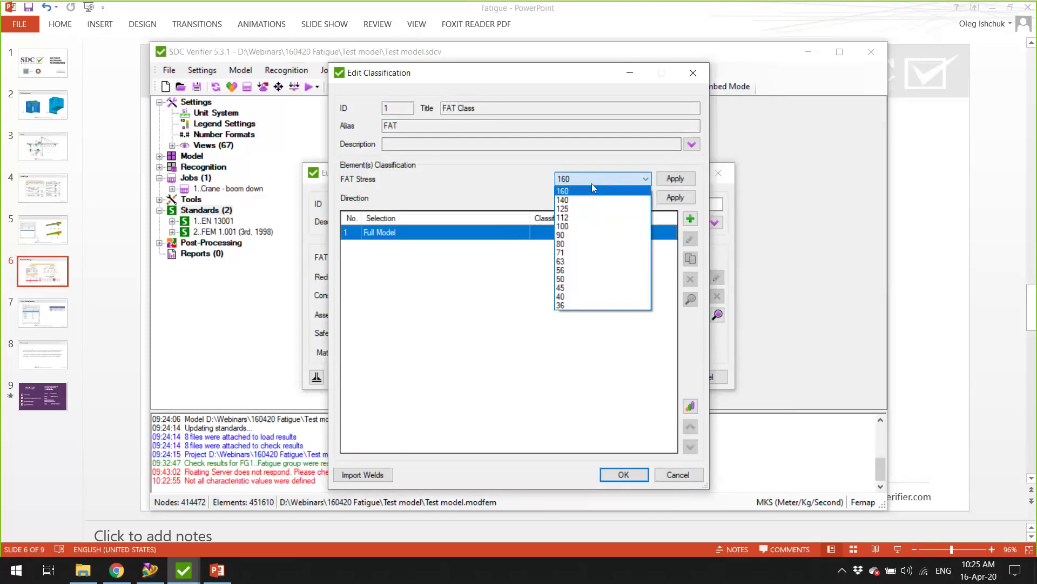
left_click(462, 292)
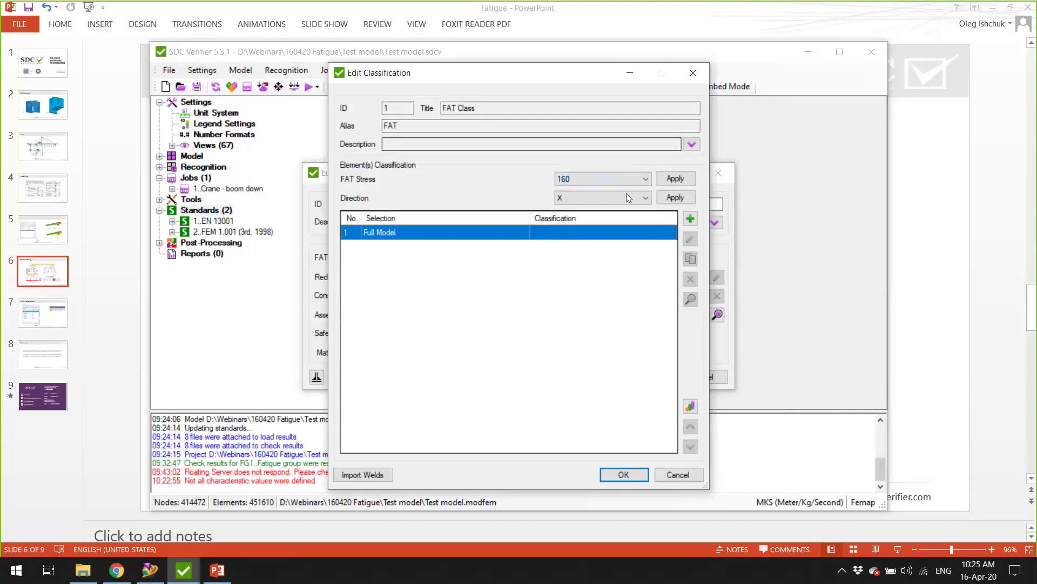
left_click(675, 179)
Add a FAT classification condition for all entities with value 160 in all directions
left_click(690, 219)
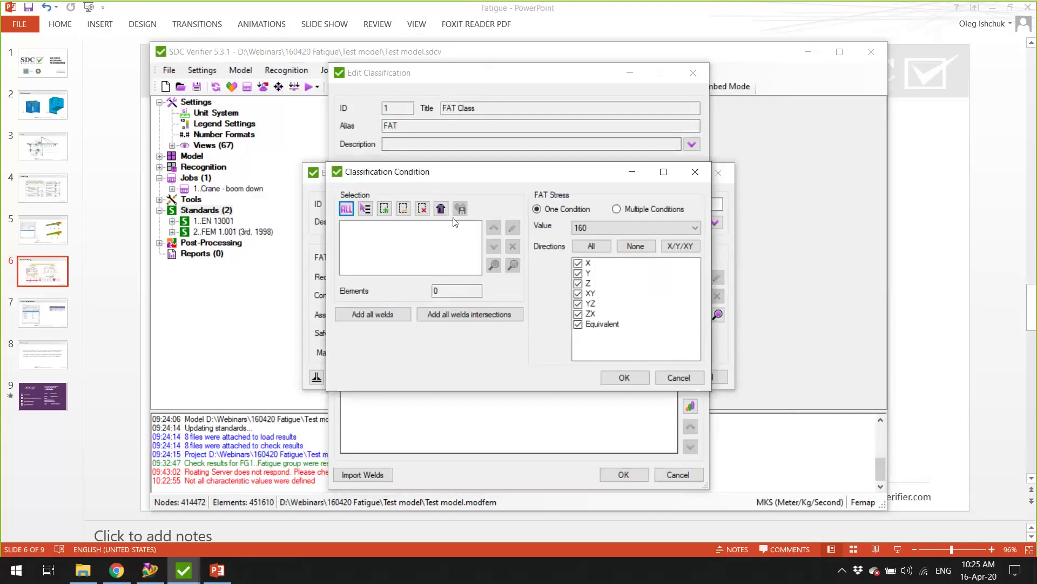
left_click(371, 315)
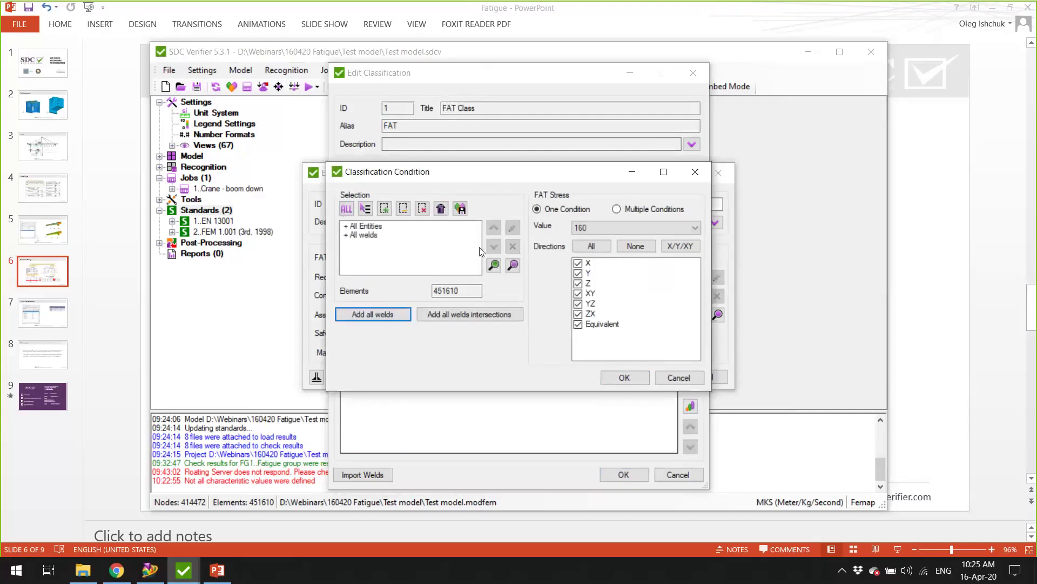
left_click(362, 236)
left_click(512, 247)
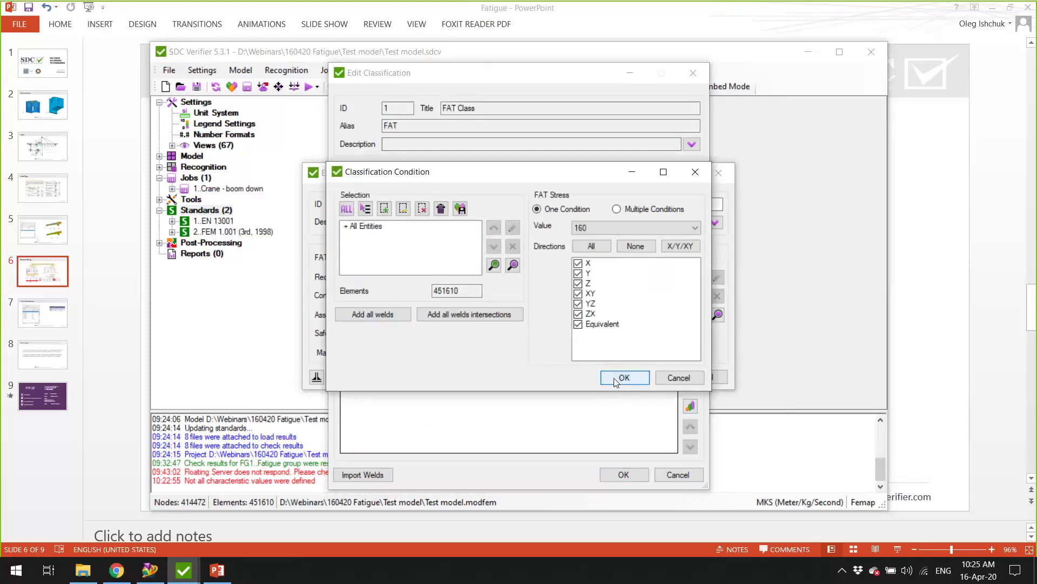
left_click(624, 377)
Switch to PowerPoint to view the Welds Classification slide, then return to the FAT Class classification in SDC Verifier
left_click(48, 311)
left_click(49, 311)
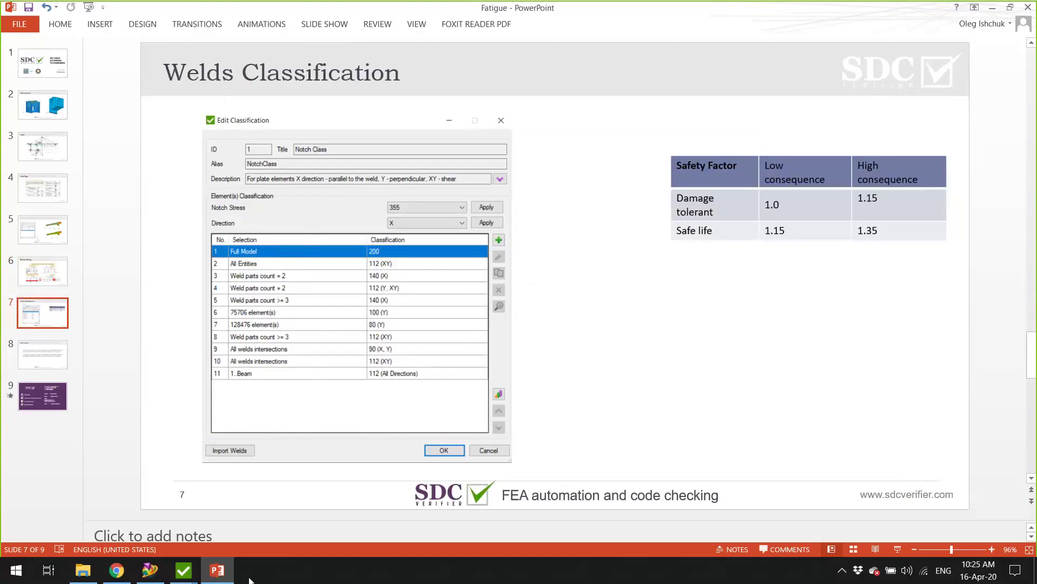
mouse_move(200, 571)
left_click(306, 522)
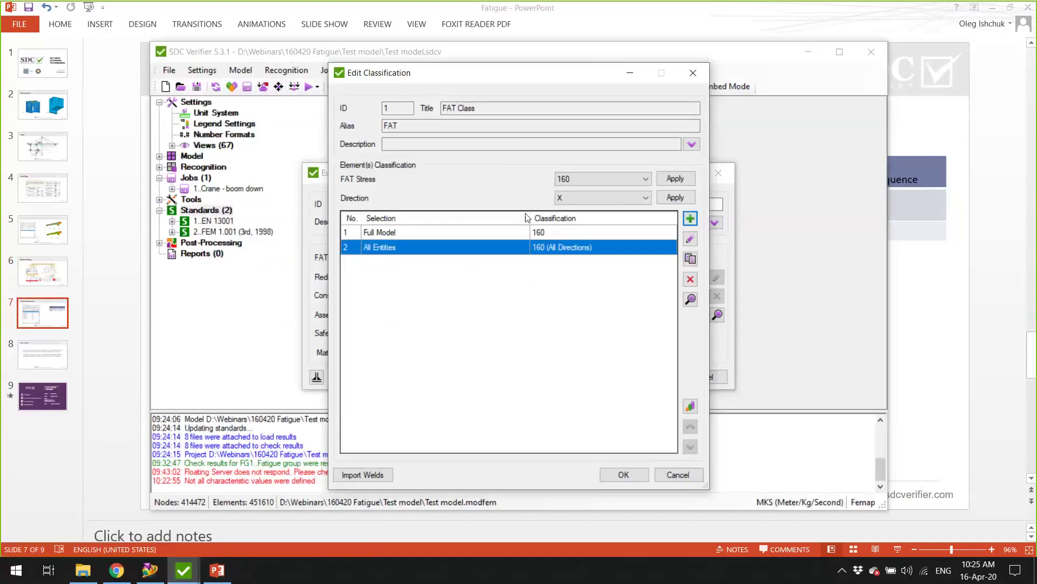
Change the All Entities condition to cover all welds with FAT stress 125, and accept the FAT Class classification
left_click(690, 238)
left_click(471, 227)
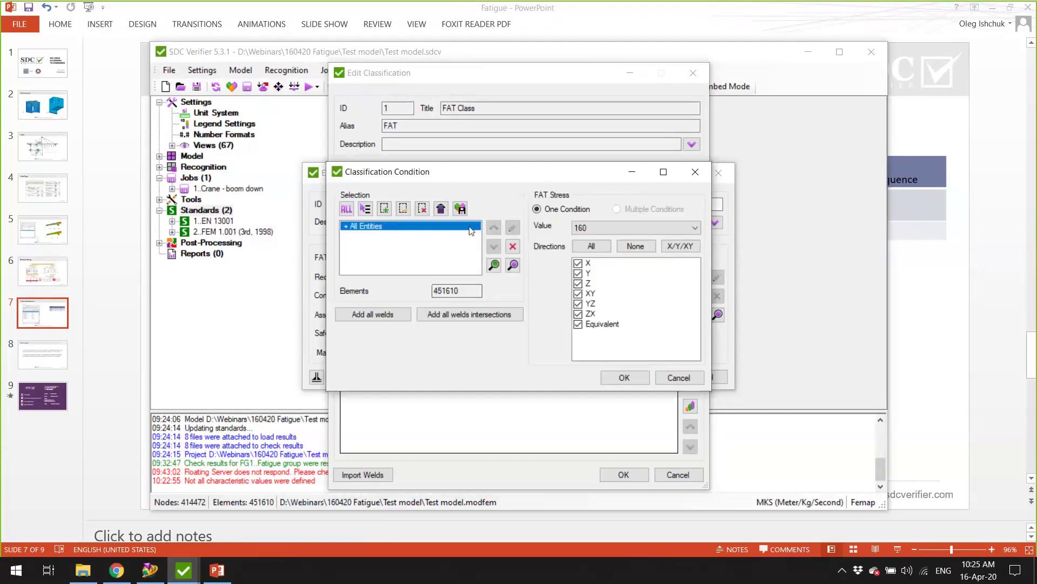
left_click(513, 247)
left_click(397, 314)
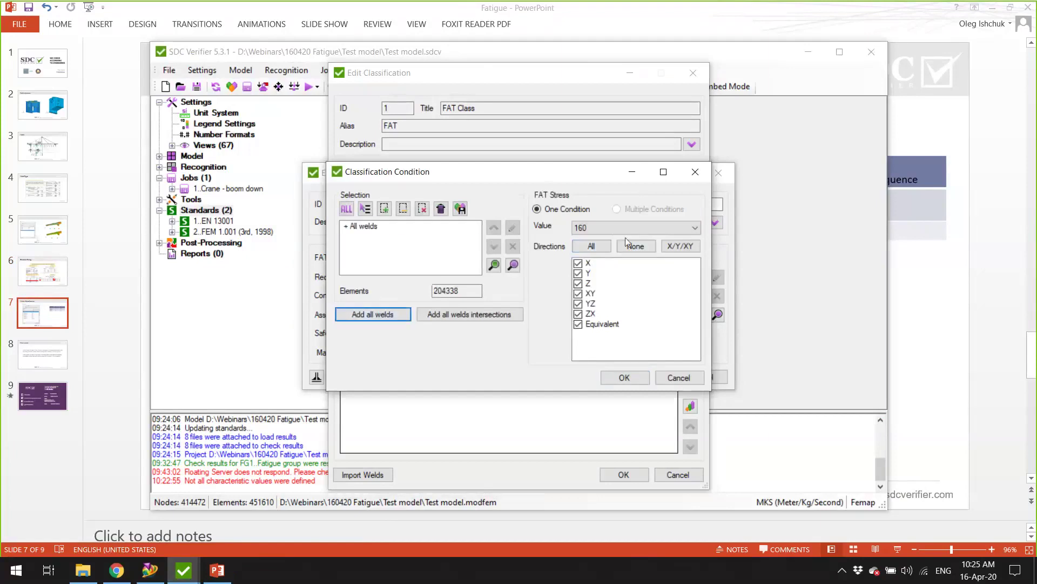
left_click(627, 229)
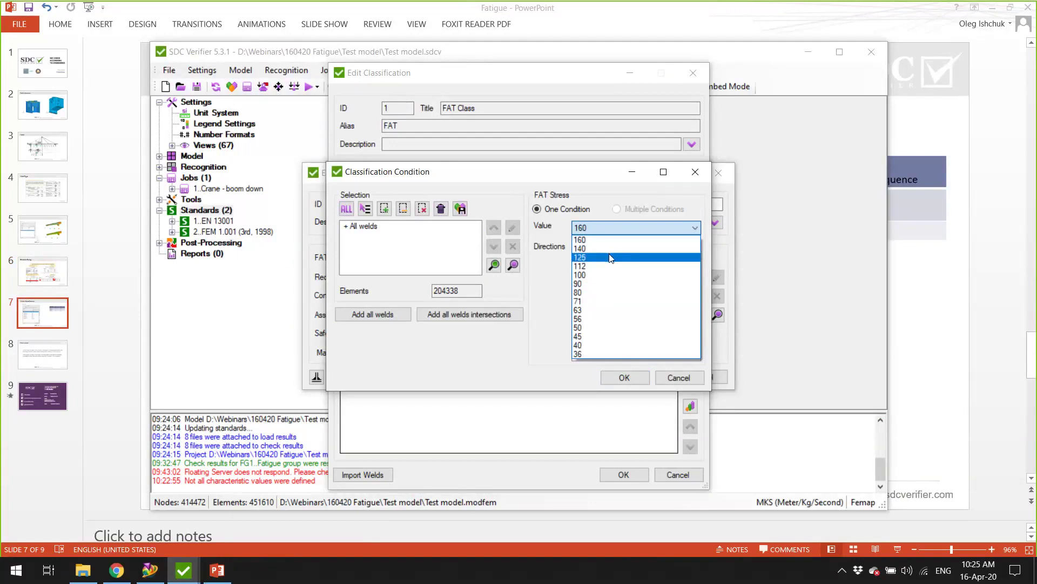
left_click(617, 258)
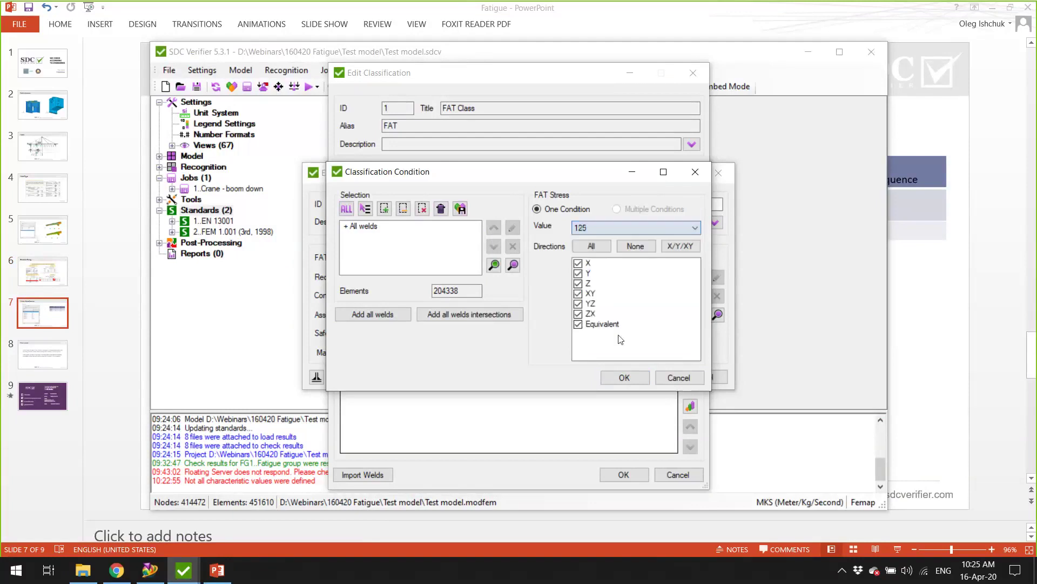
left_click(624, 377)
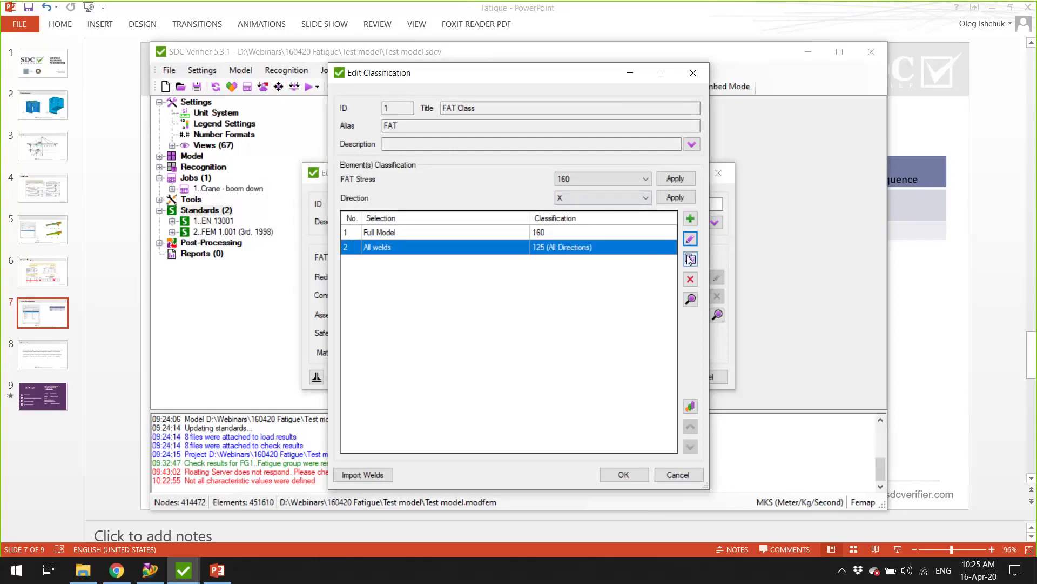
left_click(624, 475)
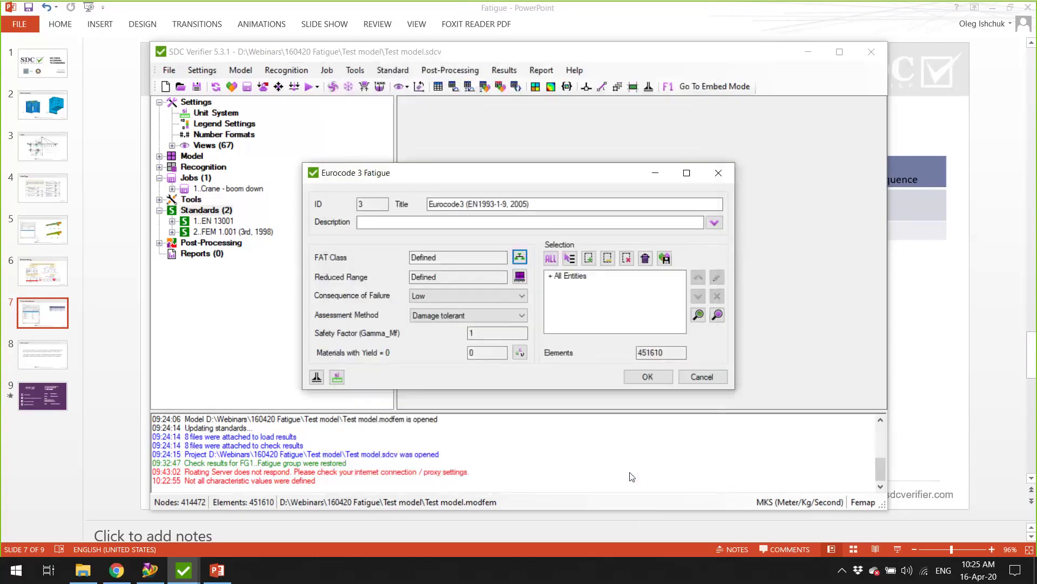
Read the full description of the Reduced Range classification, and accept the classification for the Eurocode 3 Fatigue standard
left_click(520, 277)
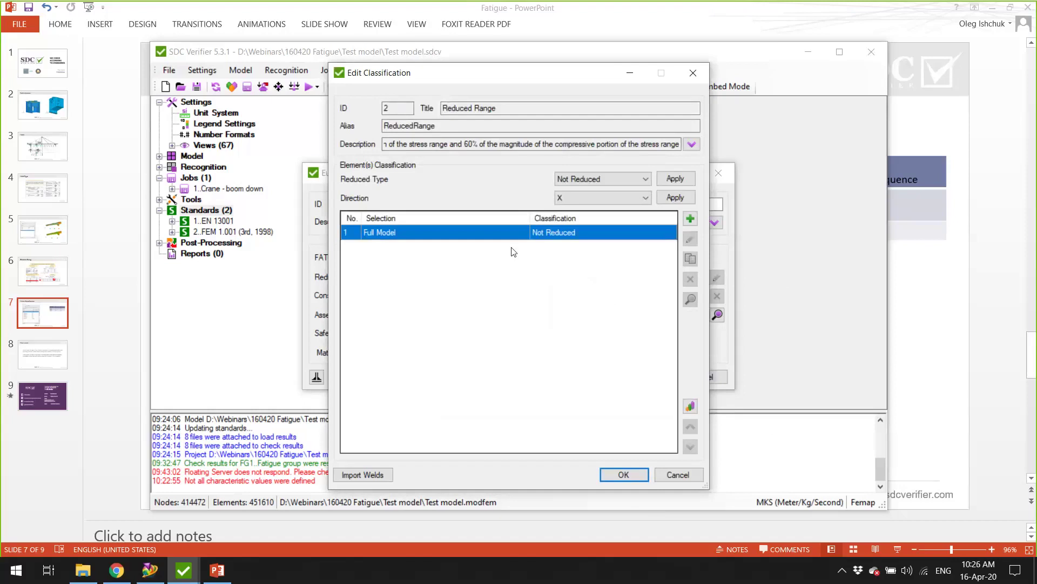
left_click(691, 145)
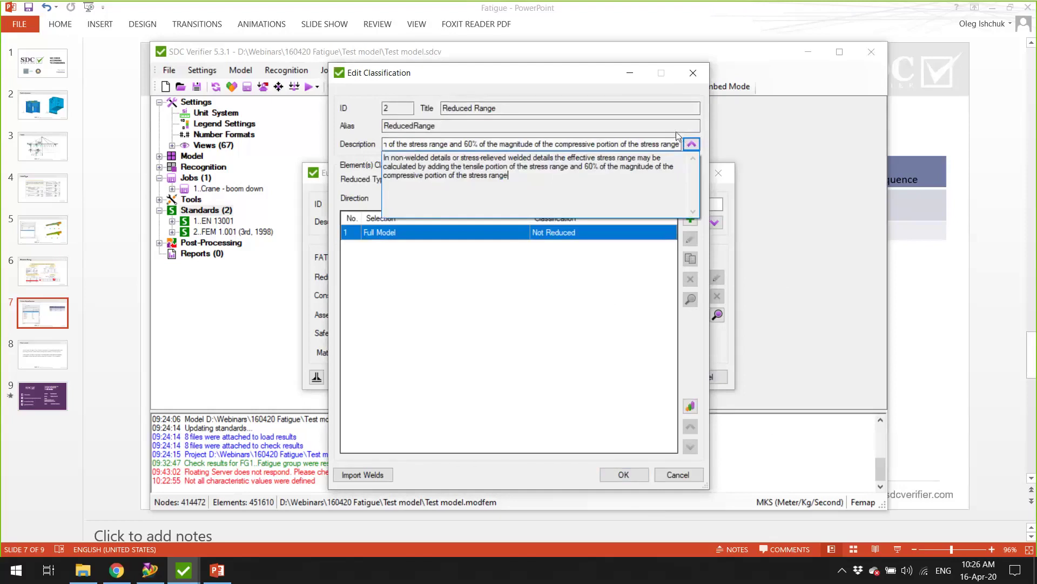
left_click_drag(384, 157, 617, 178)
left_click(608, 190)
left_click(692, 144)
left_click(622, 475)
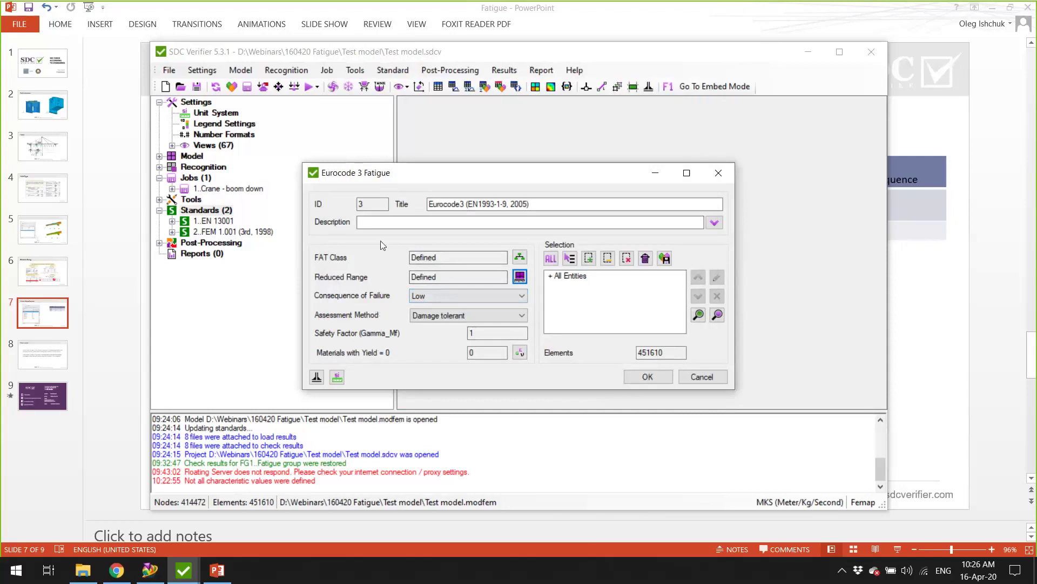
Switch to PowerPoint to check the Safety Factor table on the Welds Classification slide, then return to SDC Verifier
left_click(217, 571)
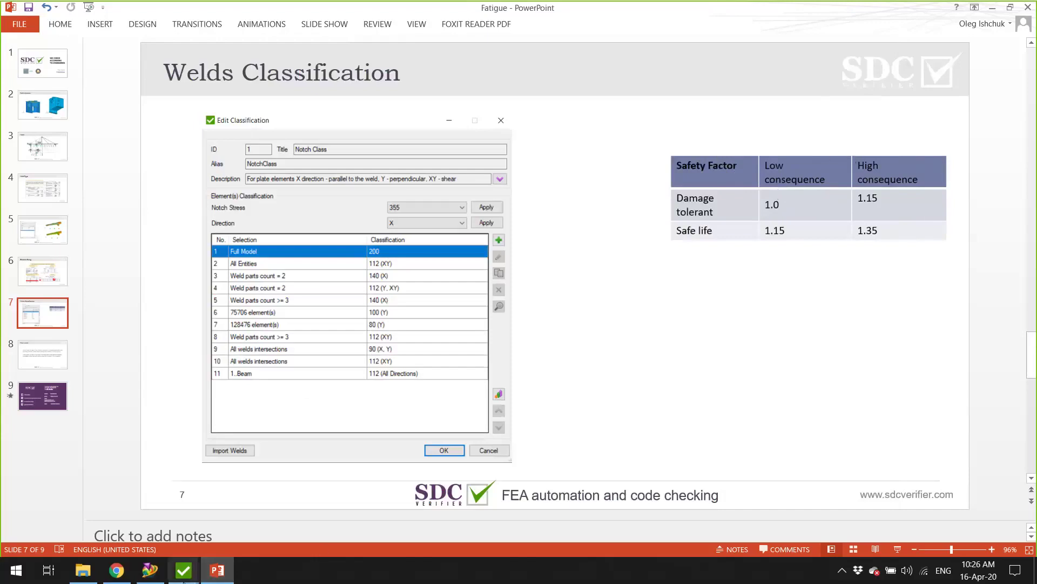
mouse_move(184, 570)
left_click(252, 508)
Set the consequence of failure to High and the assessment method to Safe life, and create the Eurocode3 standard
left_click(504, 296)
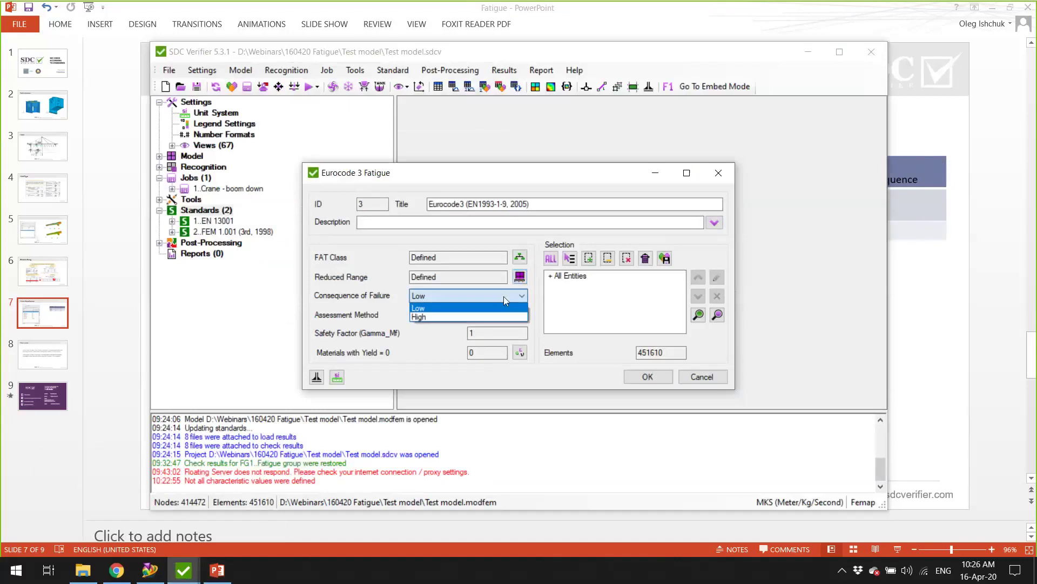
left_click(472, 317)
left_click(472, 316)
left_click(460, 335)
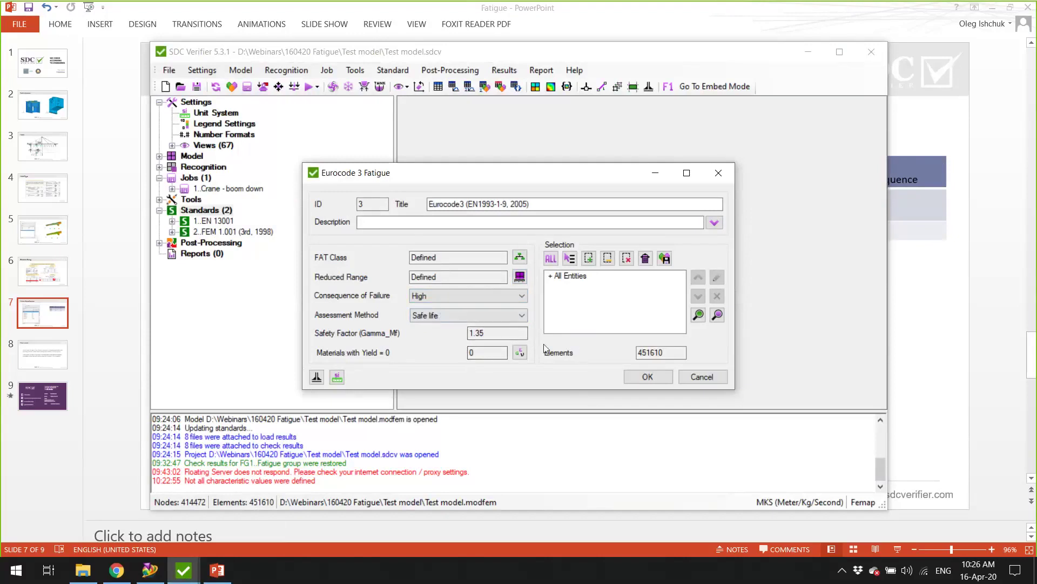
left_click(637, 379)
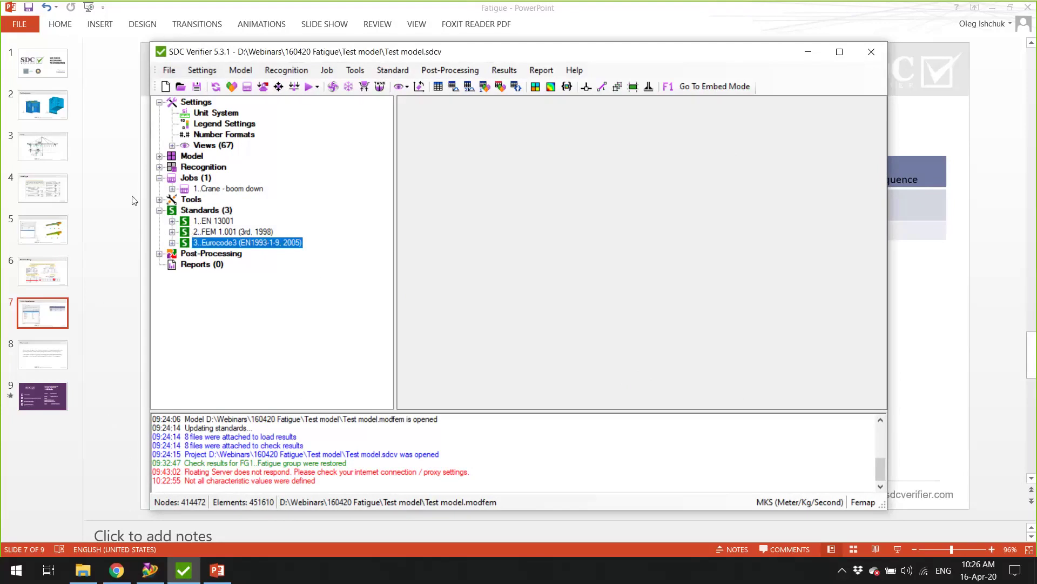
Expand the EN 13001 standard in the model tree to view its checks and input items
left_click(171, 221)
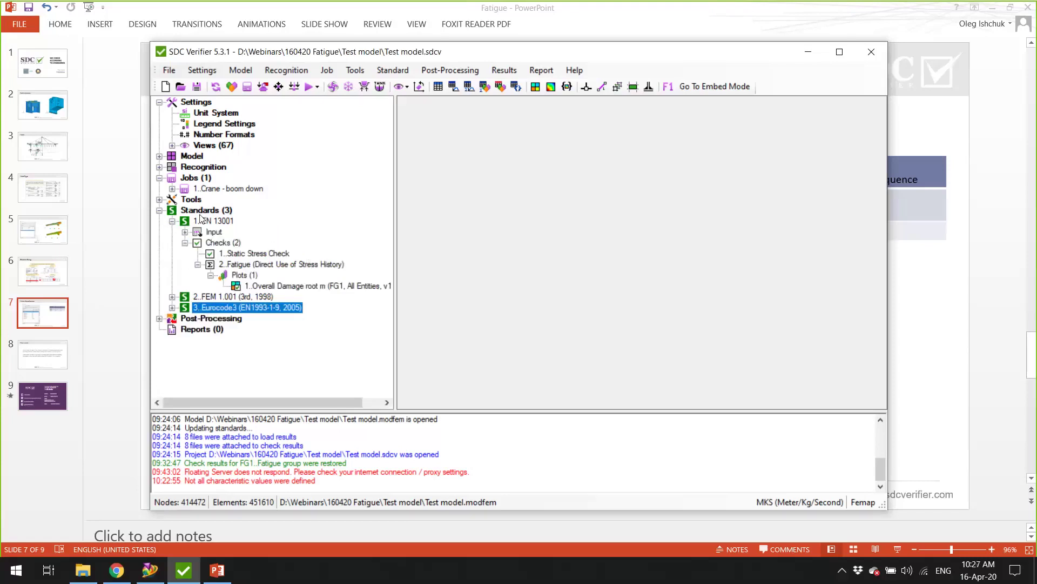
left_click(172, 221)
left_click(171, 222)
left_click(214, 232)
left_click(185, 233)
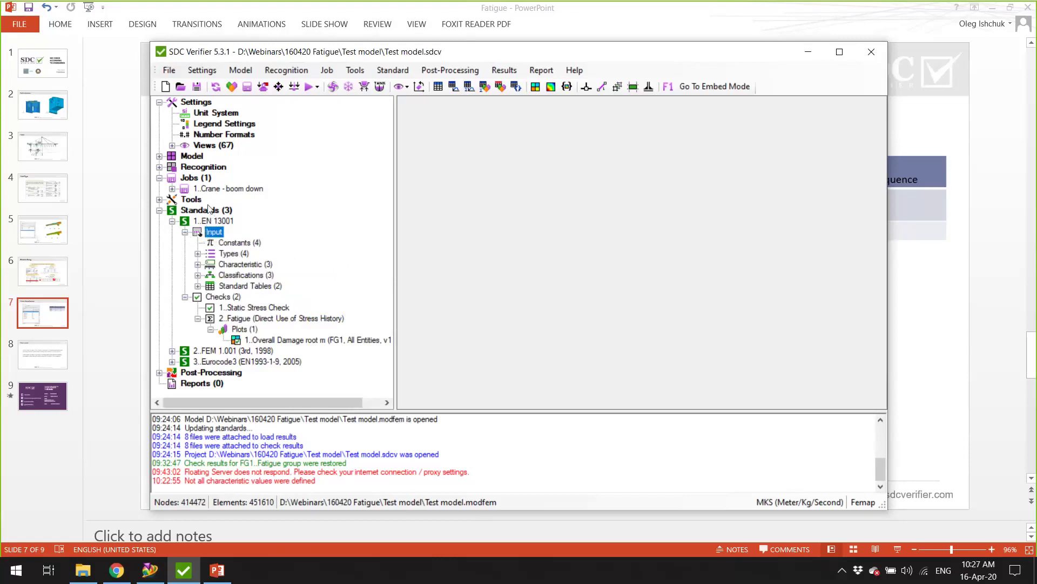
Open EN 13001 for editing, review its Notch Class and Reduced Range definitions, and accept the standard
right_click(219, 221)
left_click(245, 241)
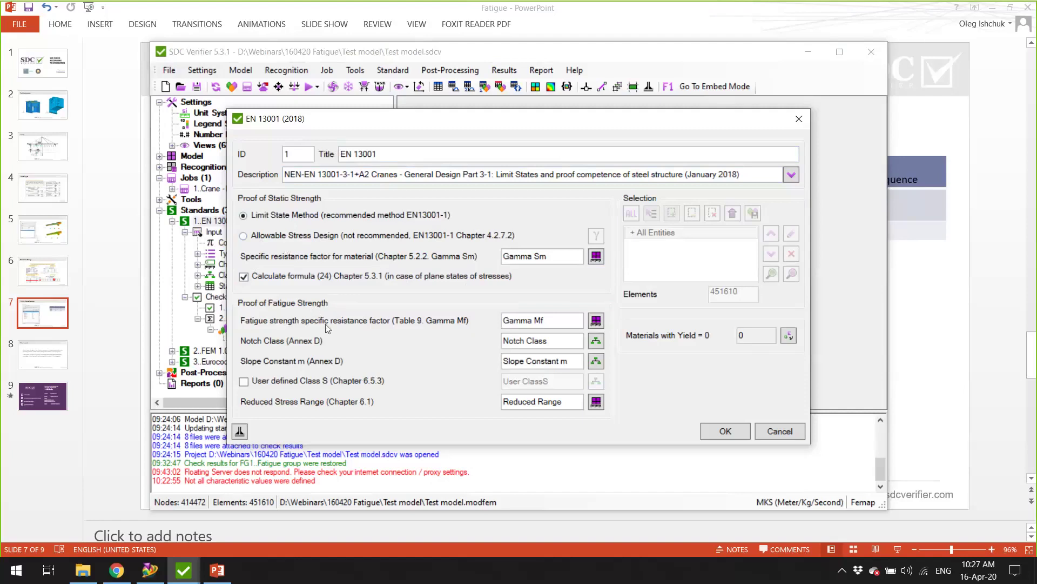
left_click(596, 342)
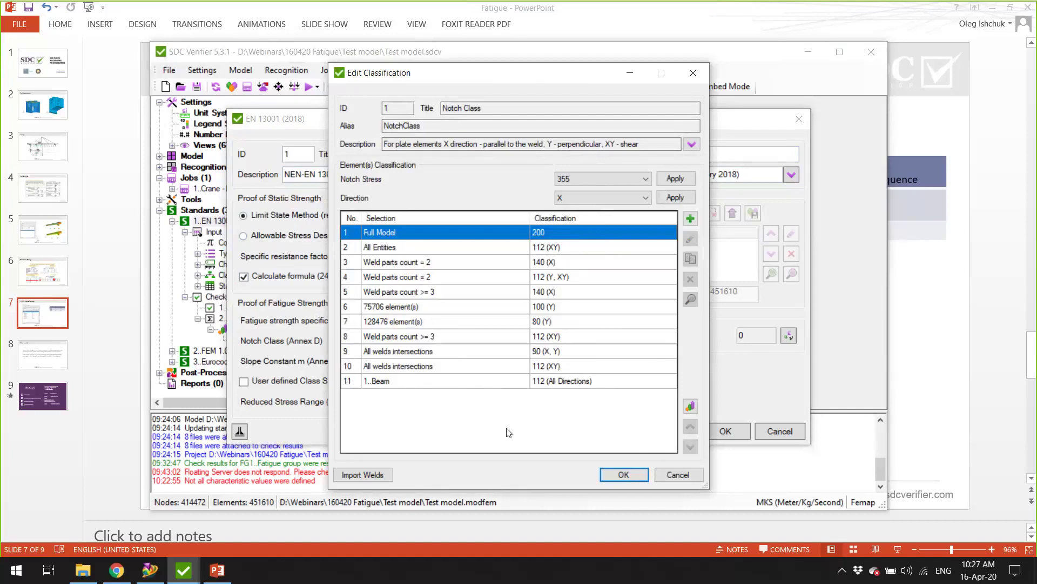
left_click(622, 474)
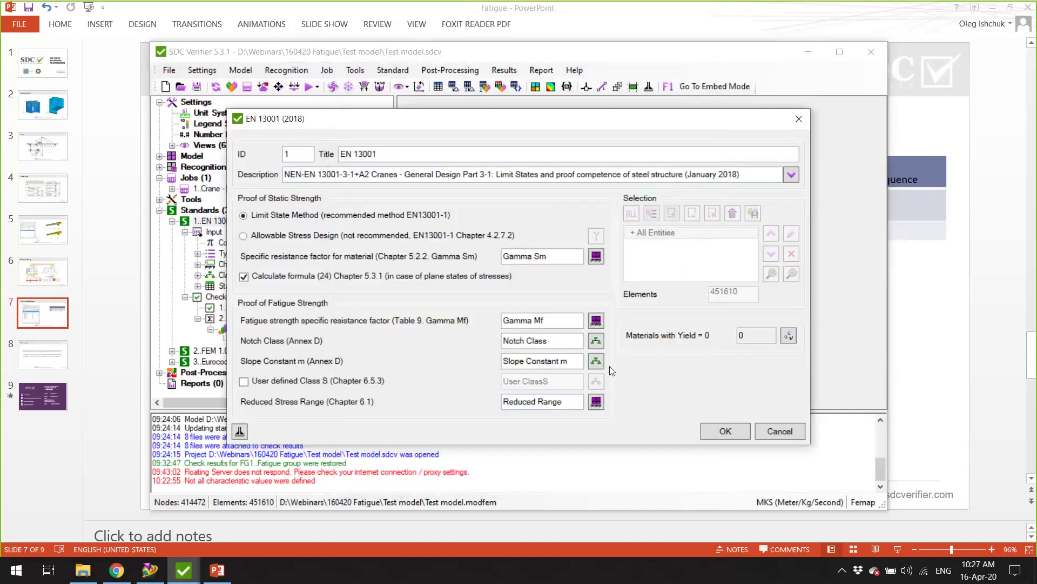
left_click(597, 402)
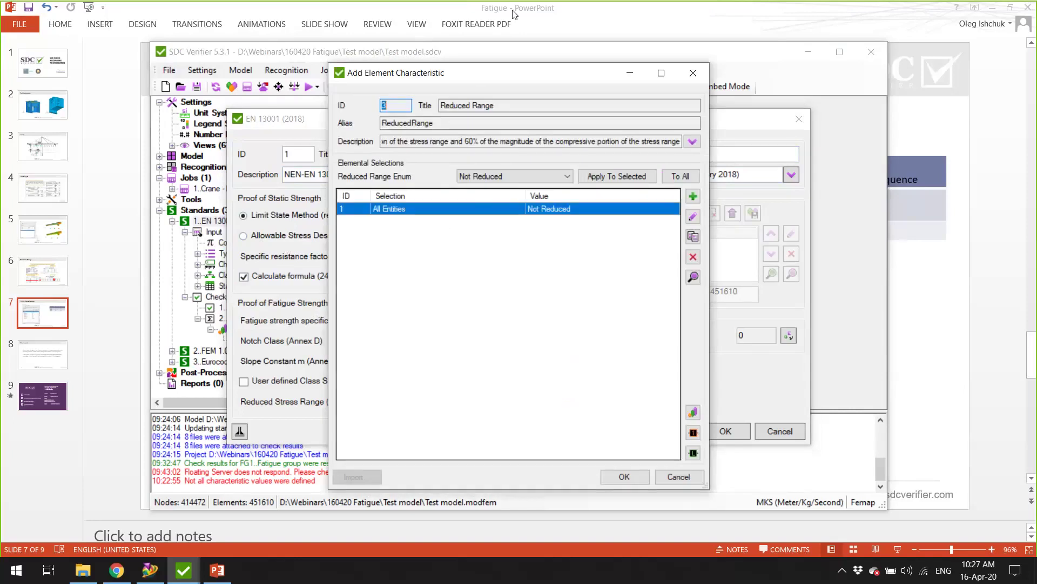
left_click(688, 76)
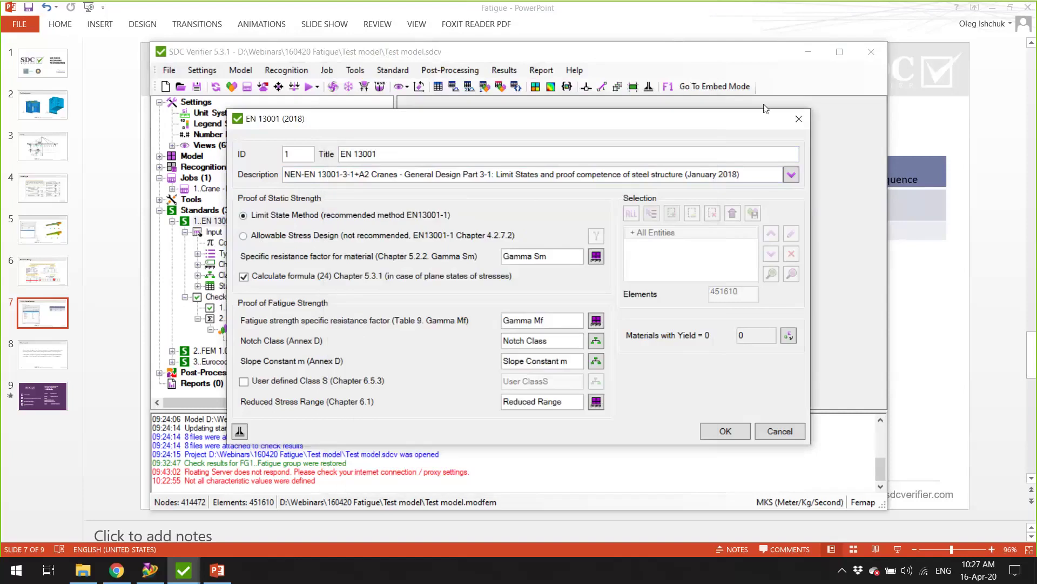
left_click(723, 431)
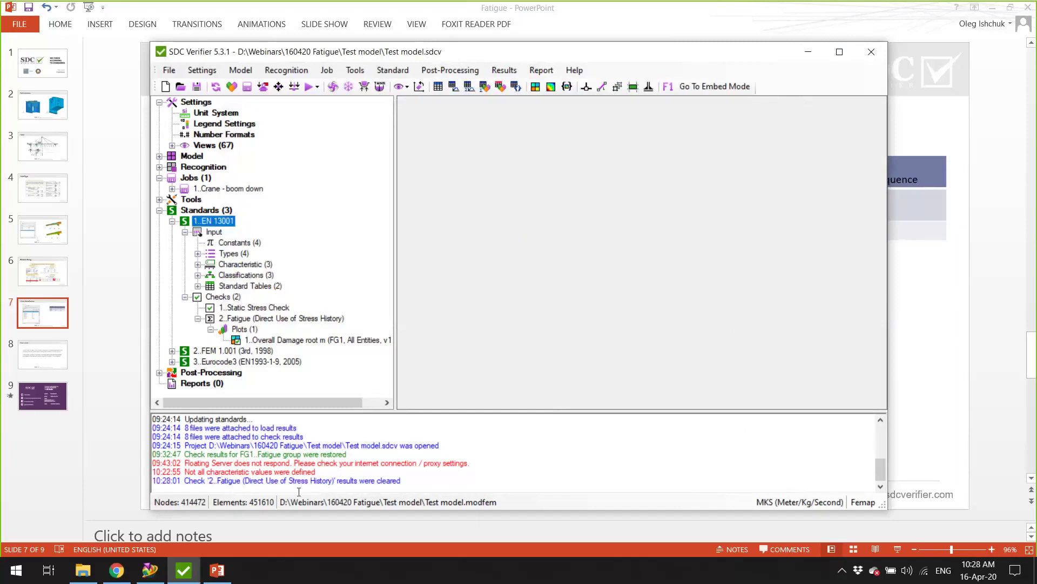
Open the Results Manager and inspect the Crane - boom down job results and the results folder path
left_click(505, 72)
left_click(535, 100)
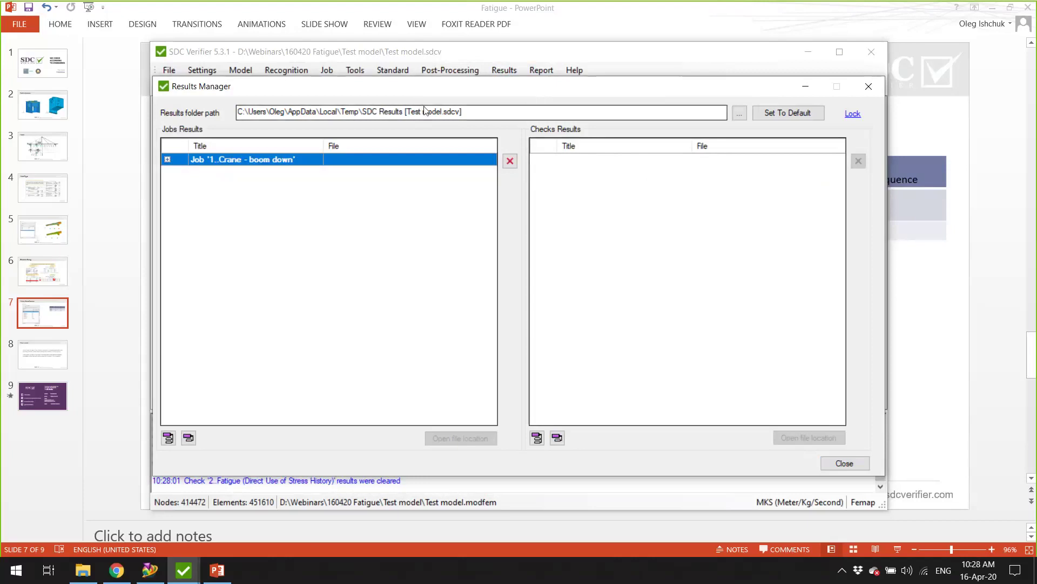
left_click(168, 159)
left_click(168, 160)
left_click(285, 111)
Browse for a new results folder and expand Local Disk (D:) in the folder tree
left_click(739, 113)
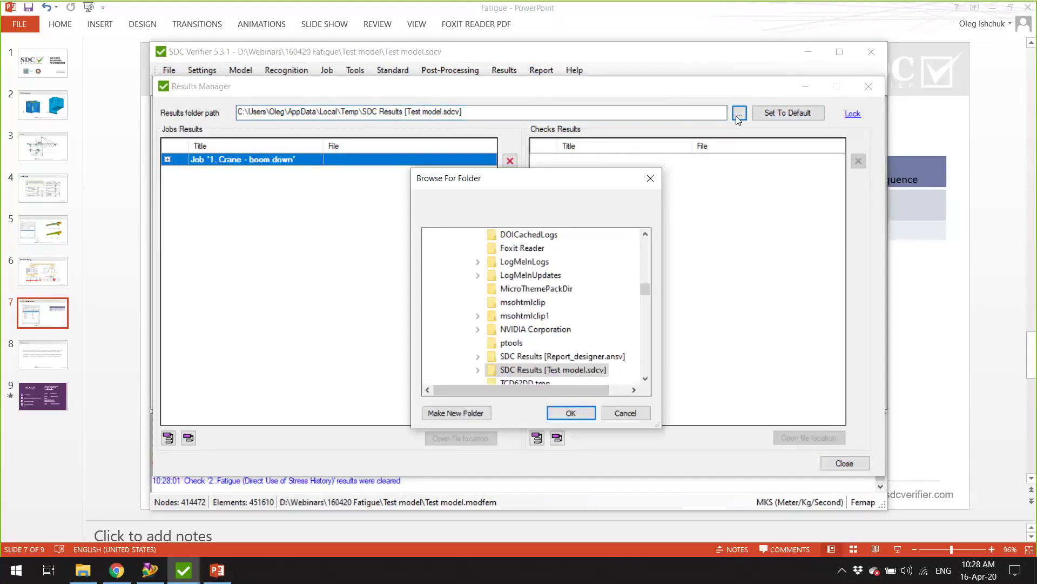
scroll(625, 302, "down", 3)
scroll(556, 351, "up", 15)
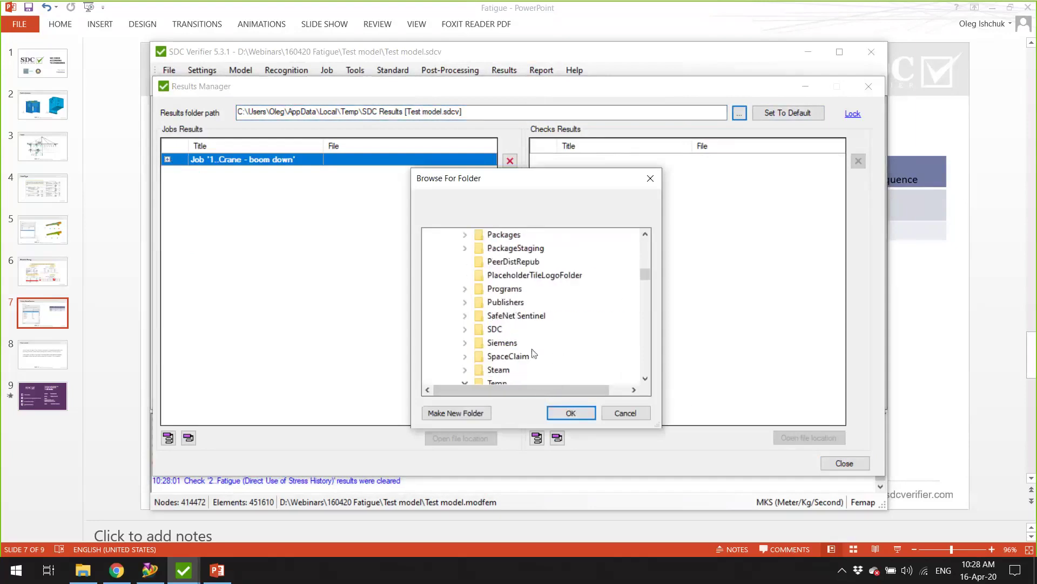
scroll(493, 332, "up", 3)
left_click(440, 302)
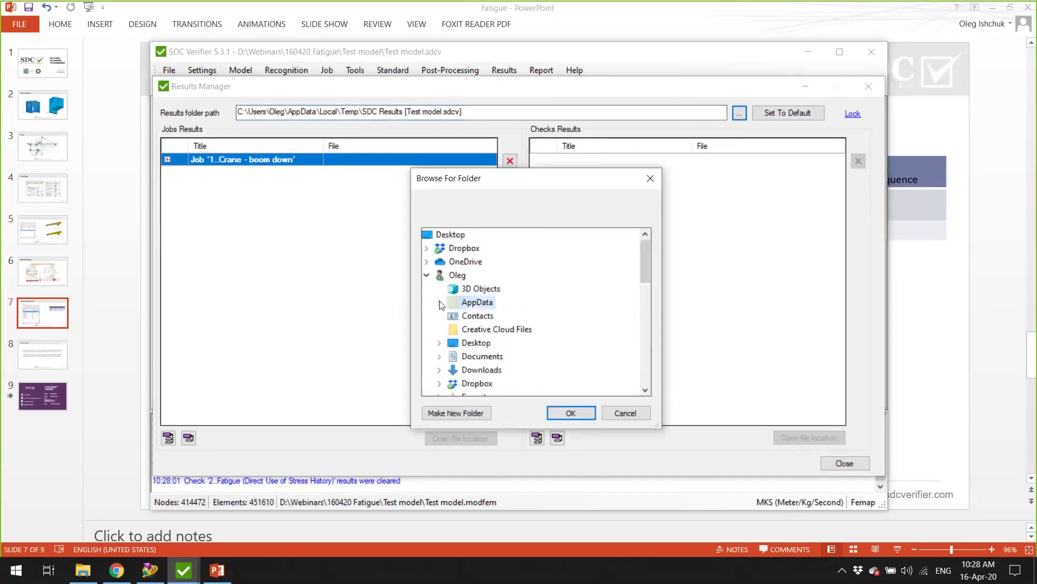
scroll(473, 332, "down", 7)
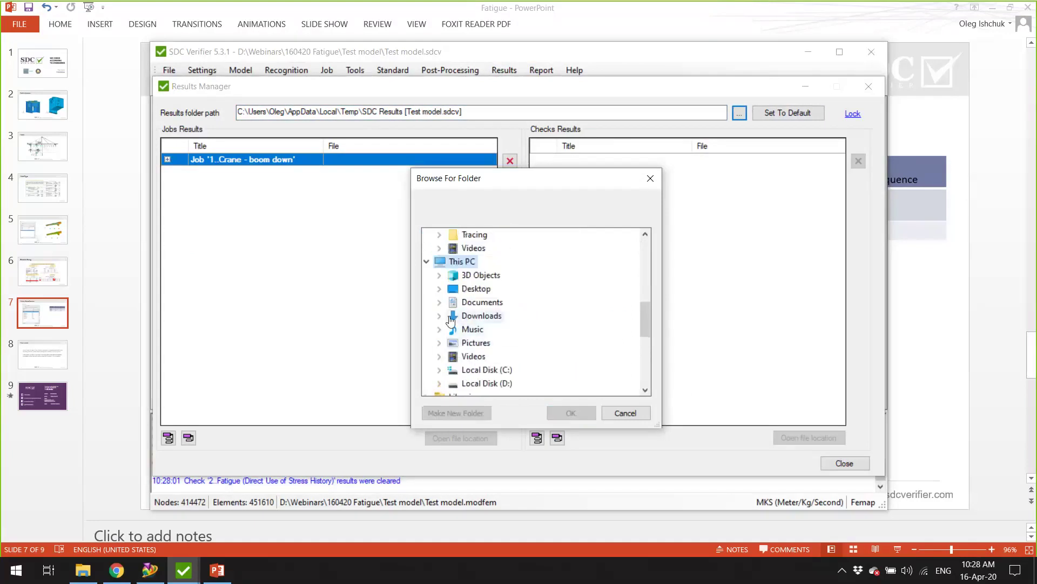
double_click(496, 383)
Set the results folder path to D:\Webinars\160420 Fatigue\SDC Results [Test model.sdcv]\Check Results\S1
scroll(496, 324, "down", 10)
left_click(496, 262)
left_click(508, 277)
scroll(500, 335, "down", 3)
left_click(465, 262)
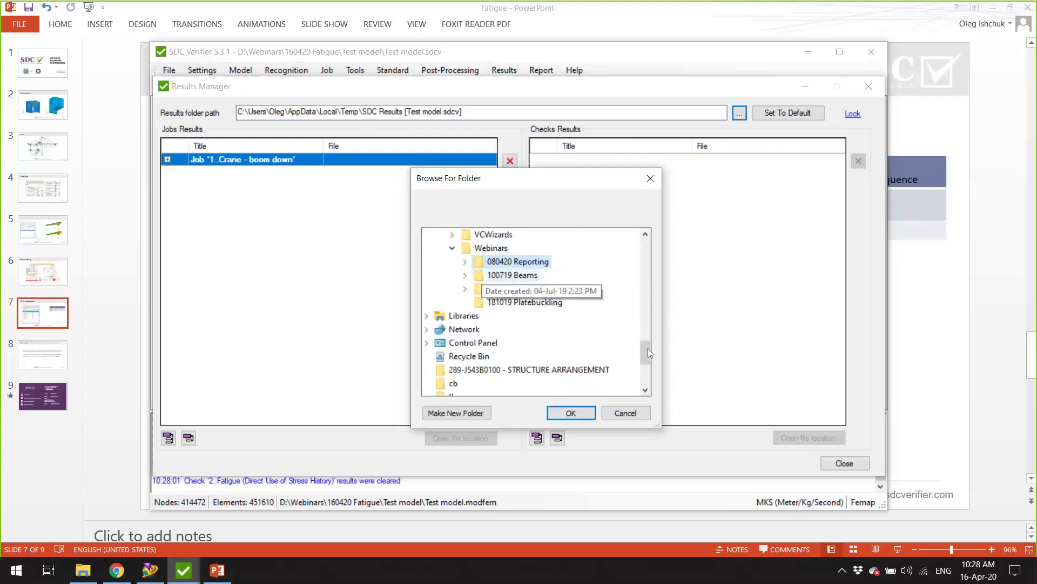
left_click(518, 289)
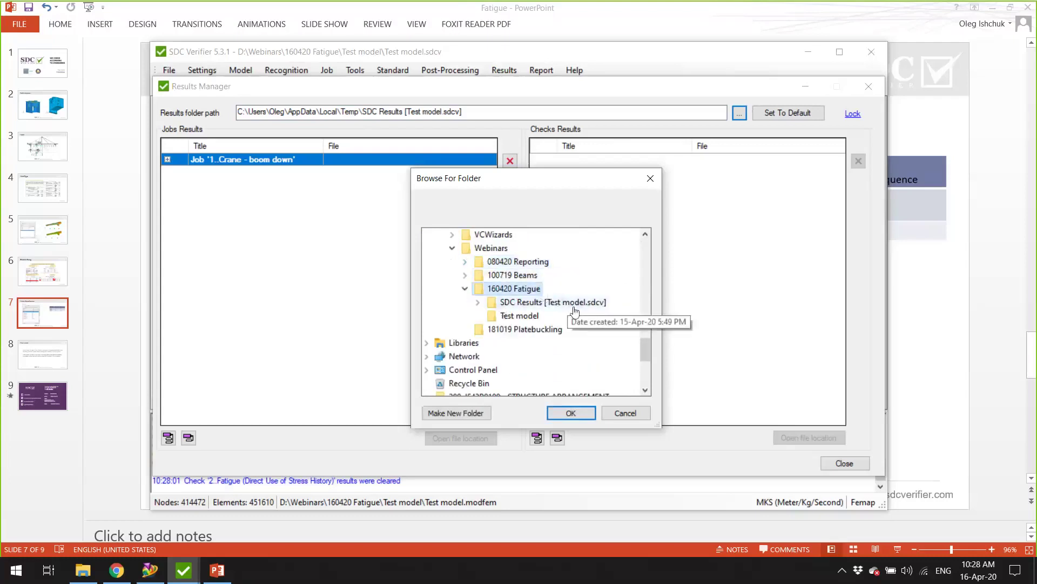
left_click(595, 301)
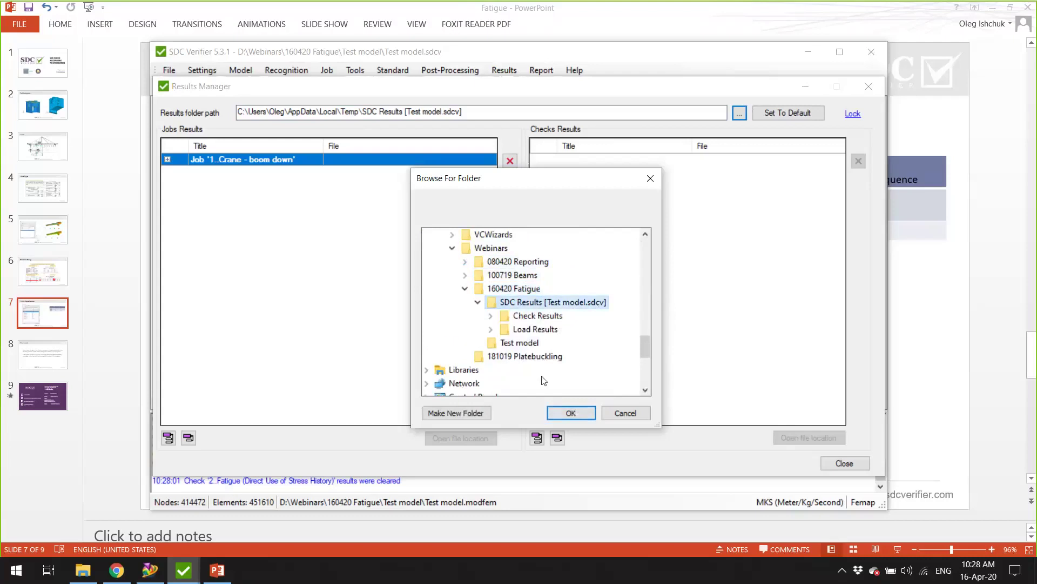
left_click(540, 317)
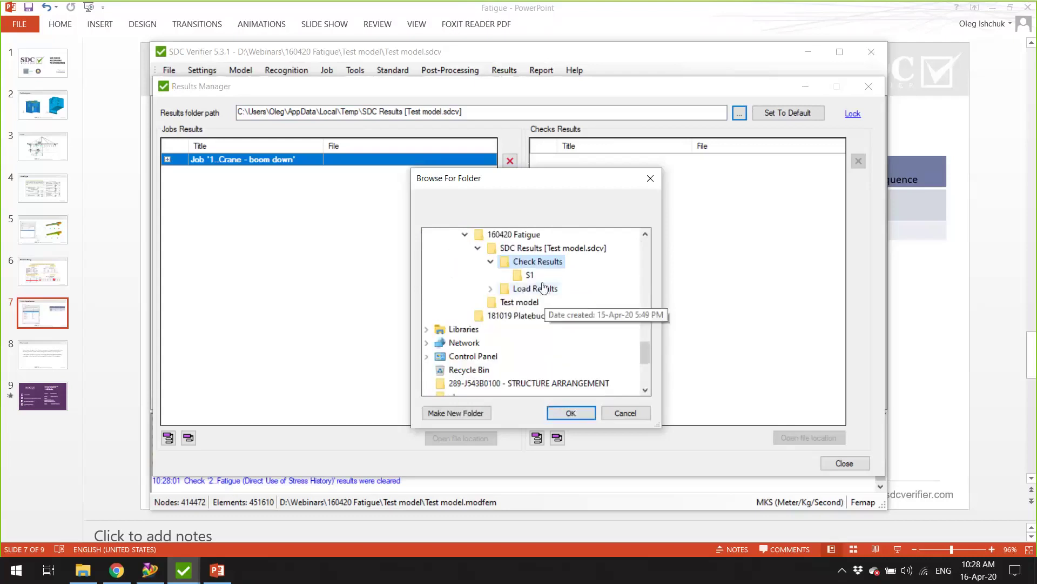
left_click(571, 413)
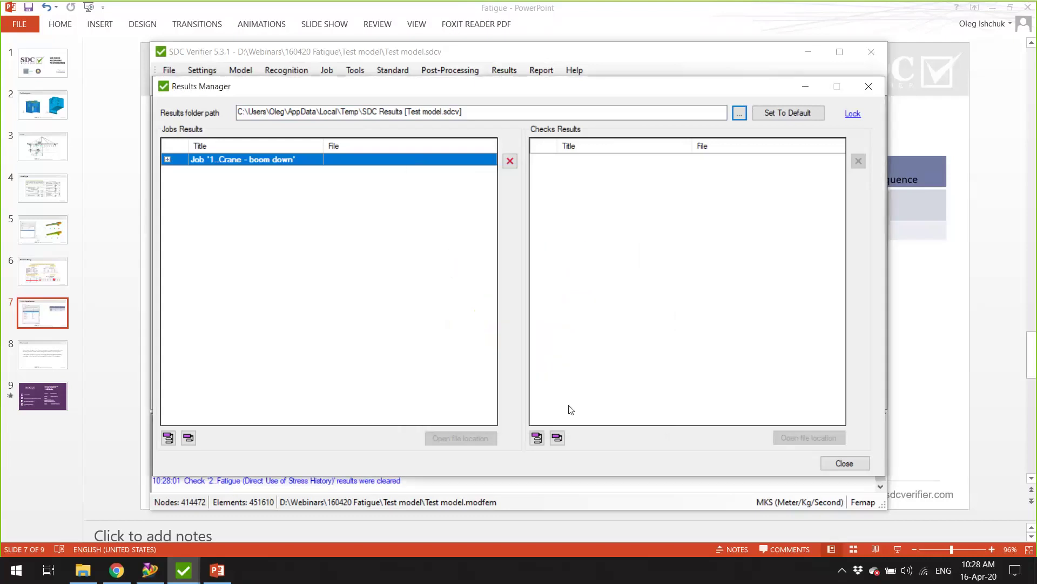
left_click(525, 108)
double_click(528, 115)
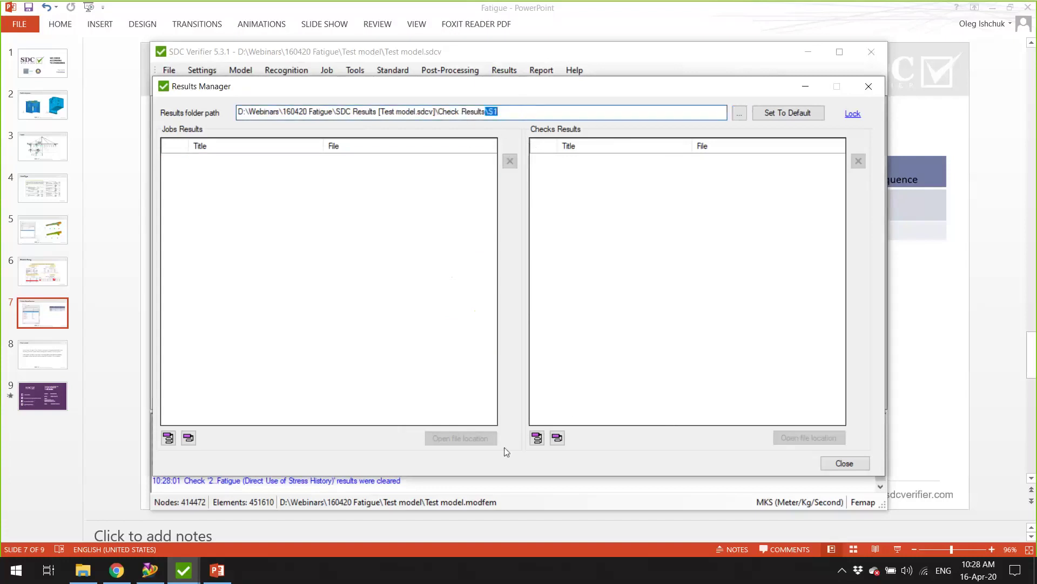
Browse the SDC Results [Test model.sdcv] folder again, examine its Check Results subfolder, and reselect S1 as the results folder
left_click(739, 113)
scroll(544, 388, "down", 3)
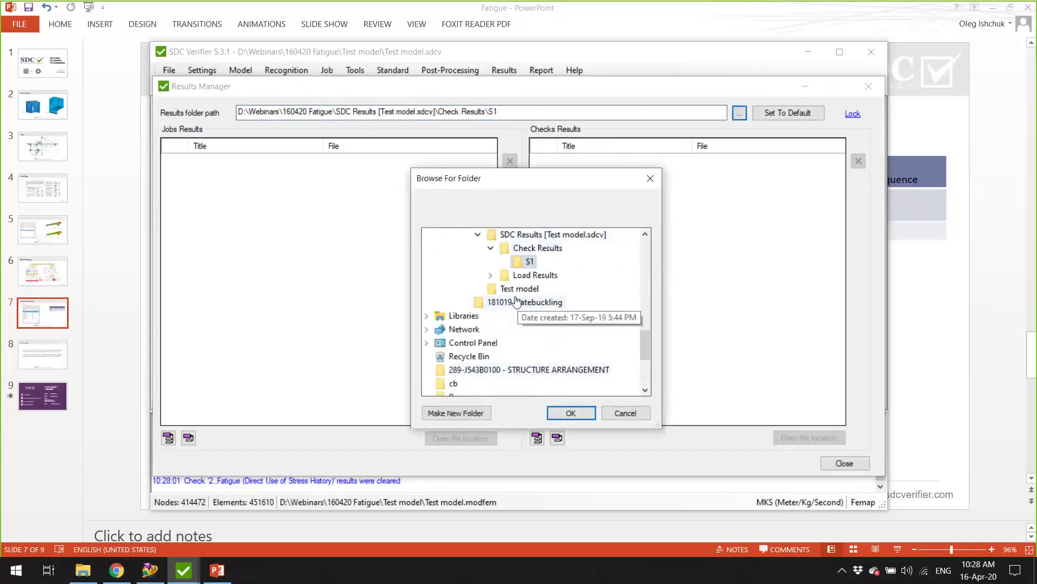
scroll(544, 317, "up", 1)
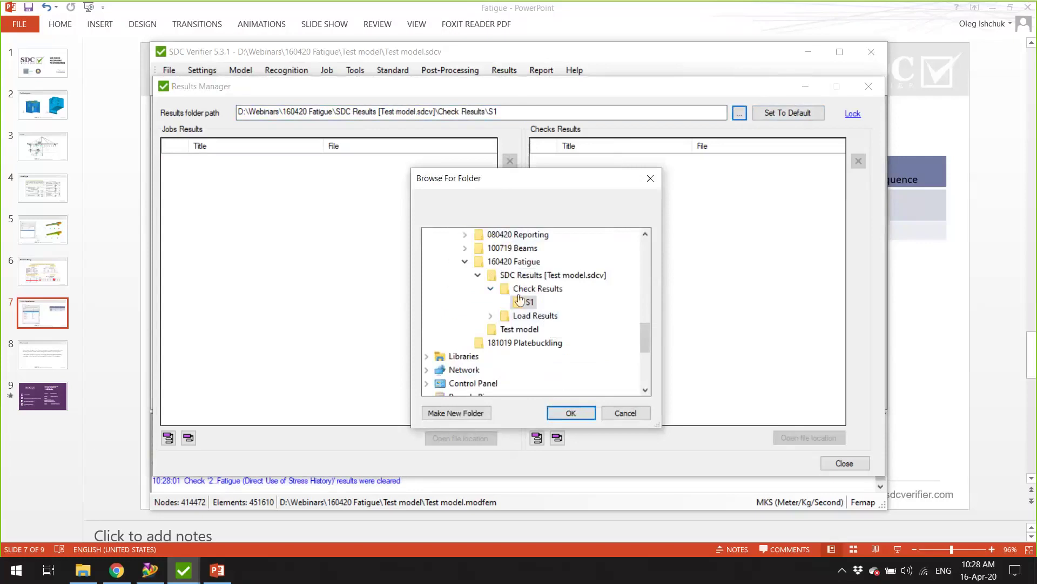
left_click(522, 292)
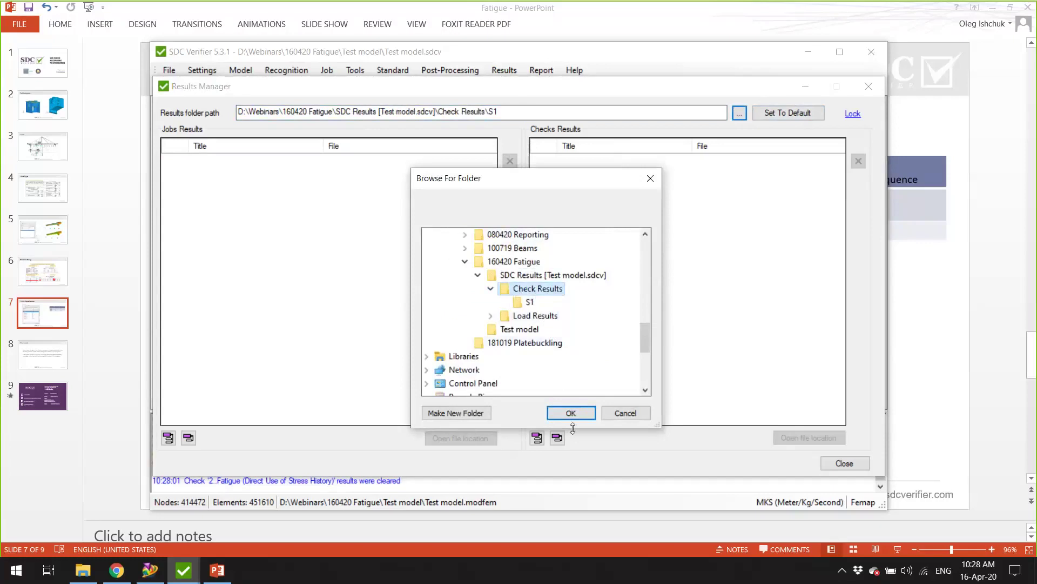
left_click(491, 289)
left_click(490, 290)
left_click(531, 302)
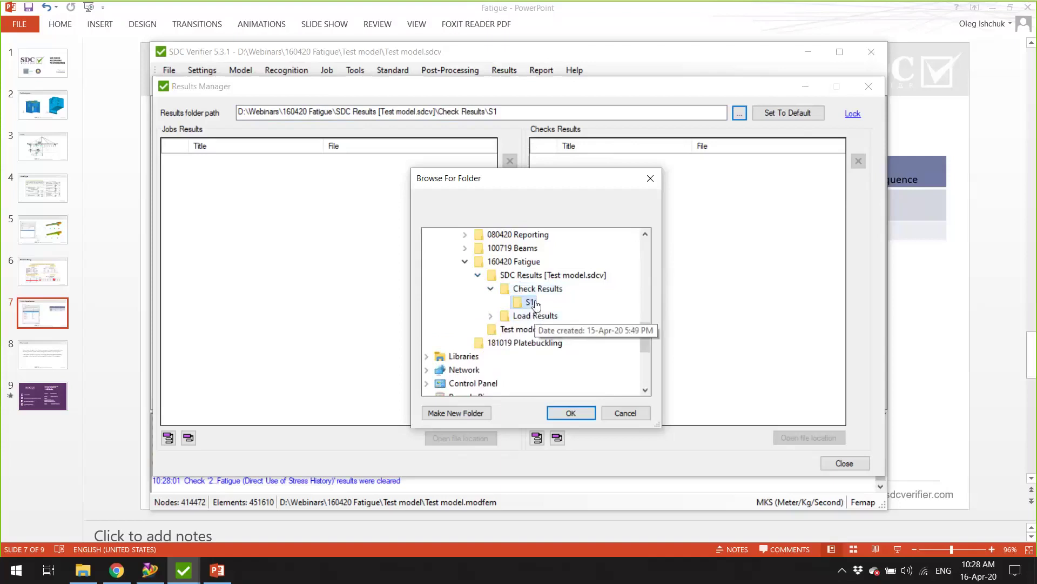
left_click(546, 290)
left_click(477, 275)
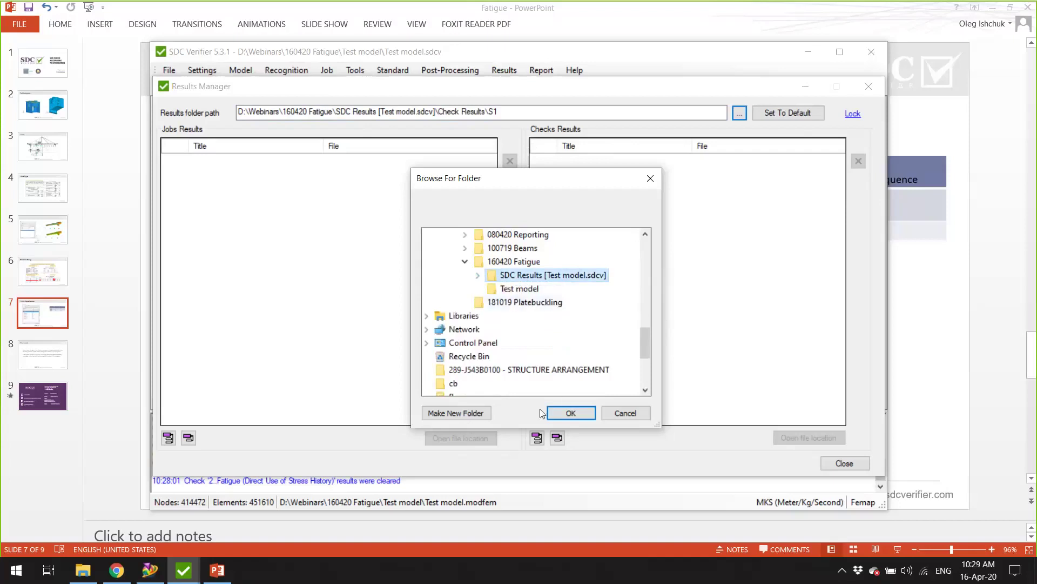
double_click(541, 279)
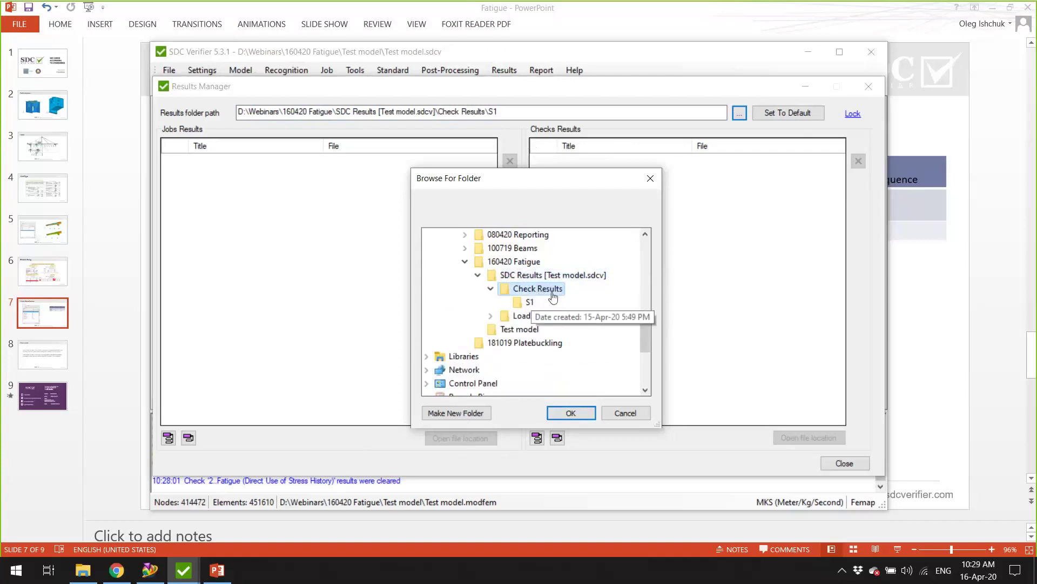
left_click(530, 303)
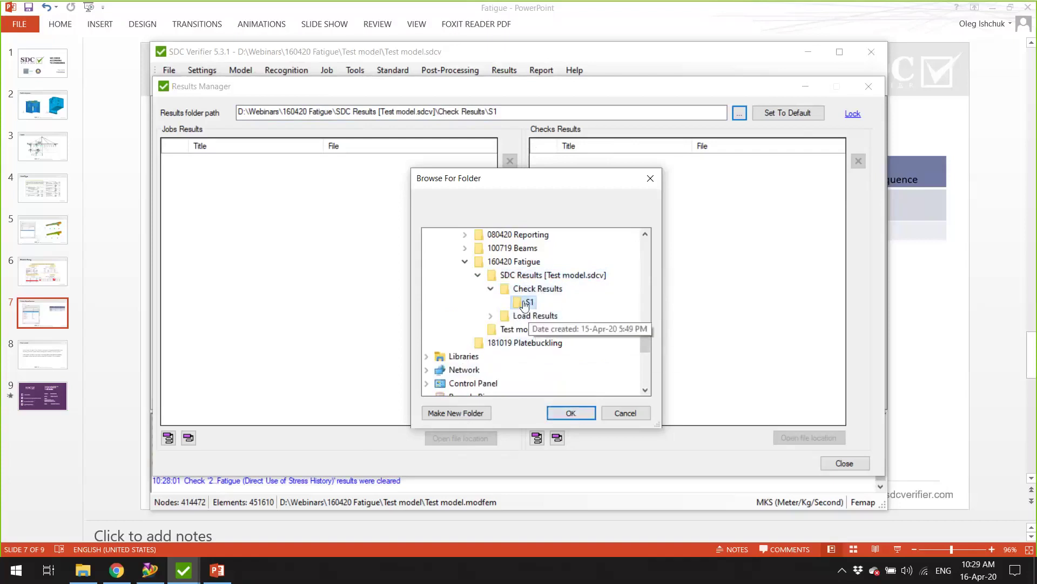
left_click(567, 413)
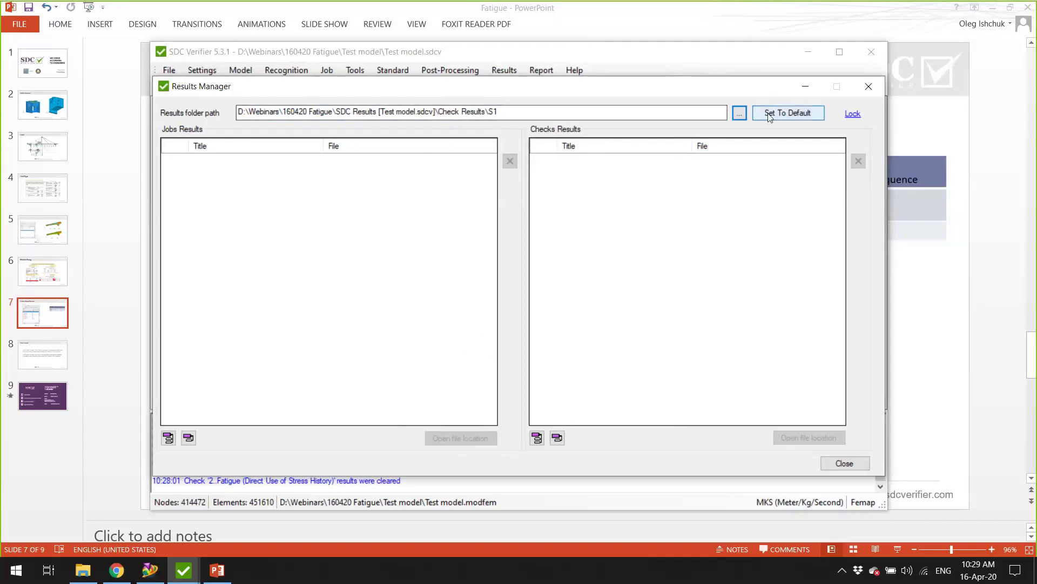
In File Explorer, open SDC Results [Test model.sdcv]\Check Results\S1, examine its result files, and return to the Results Manager
left_click(87, 567)
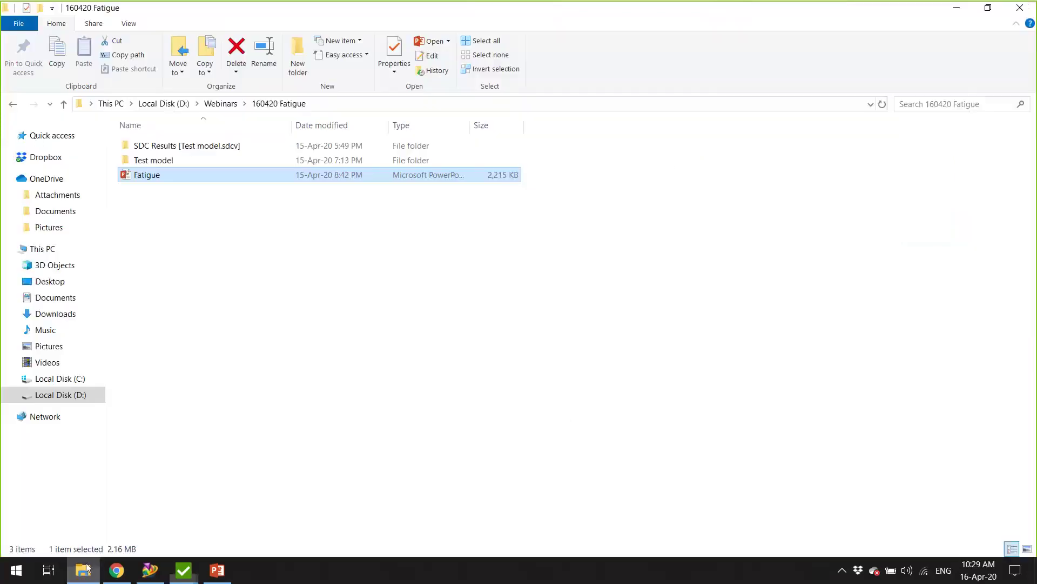
double_click(164, 148)
double_click(164, 147)
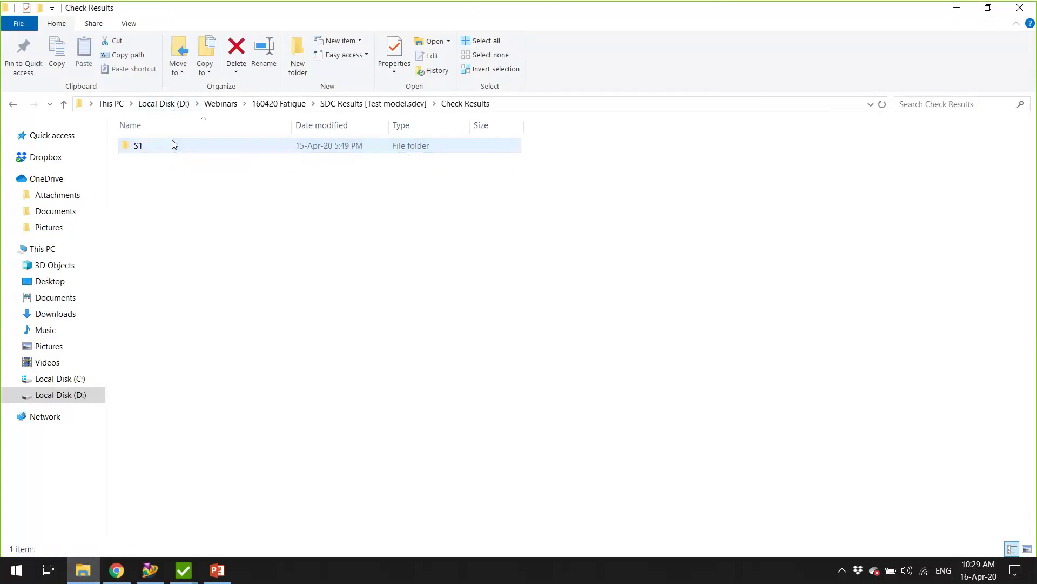
double_click(178, 144)
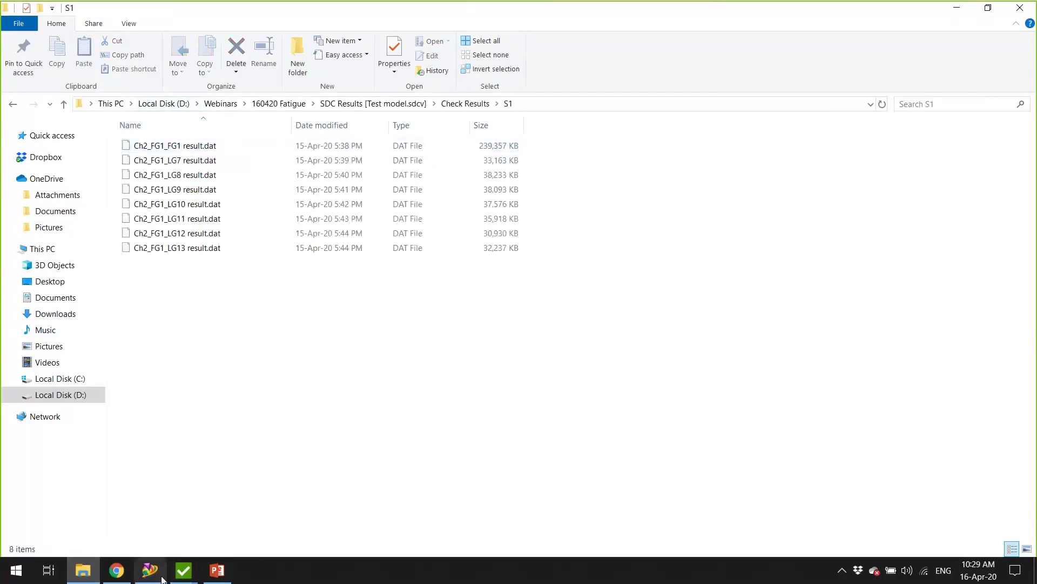
left_click(184, 570)
mouse_move(184, 570)
left_click(186, 527)
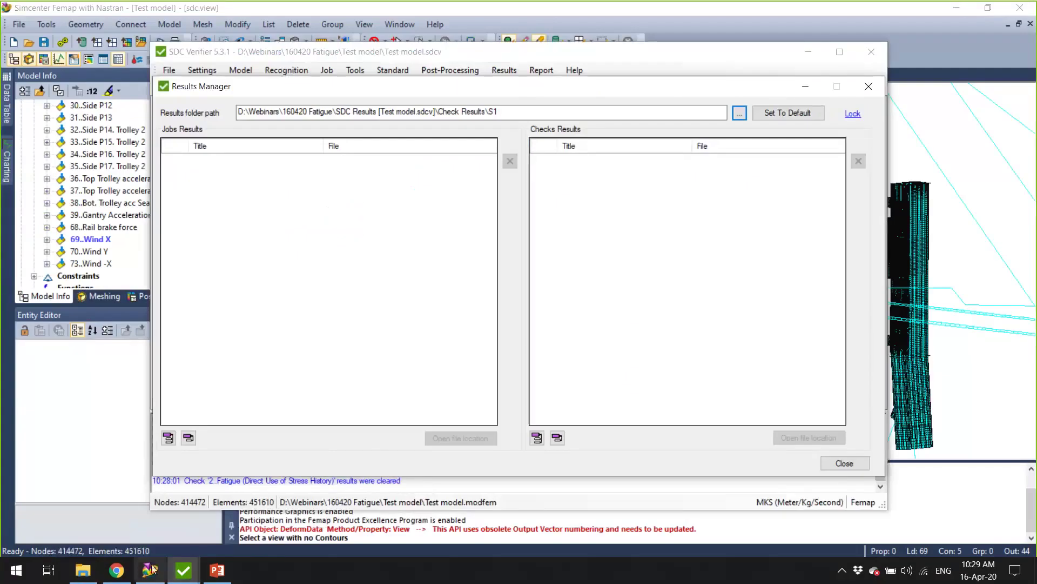
left_click(83, 570)
left_click_drag(233, 306, 162, 146)
left_click(294, 497)
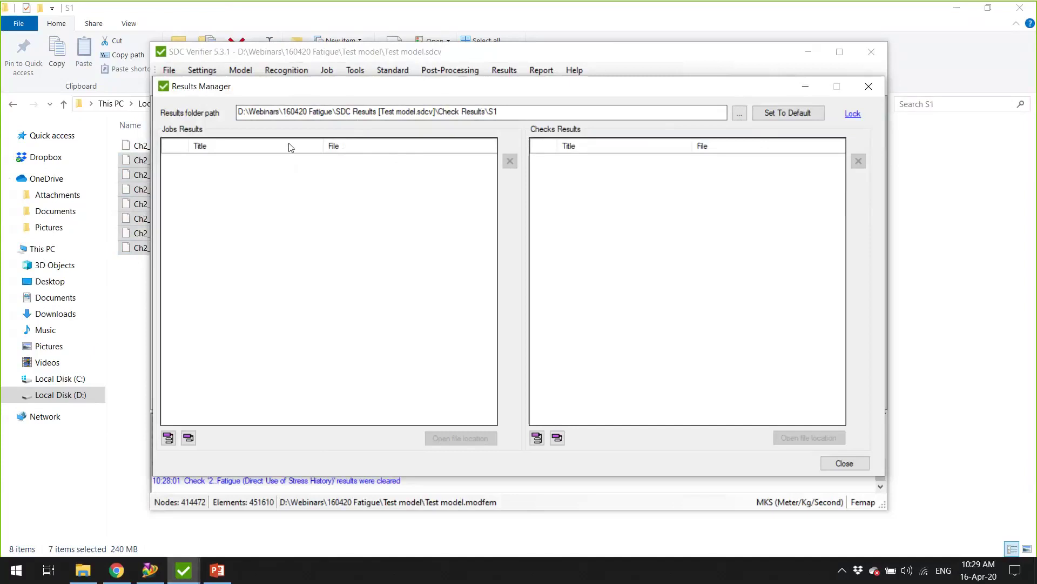
Set the results folder path to D:\Webinars\160420 Fatigue\SDC Results [Test model.sdcv] and close the Results Manager
left_click(741, 114)
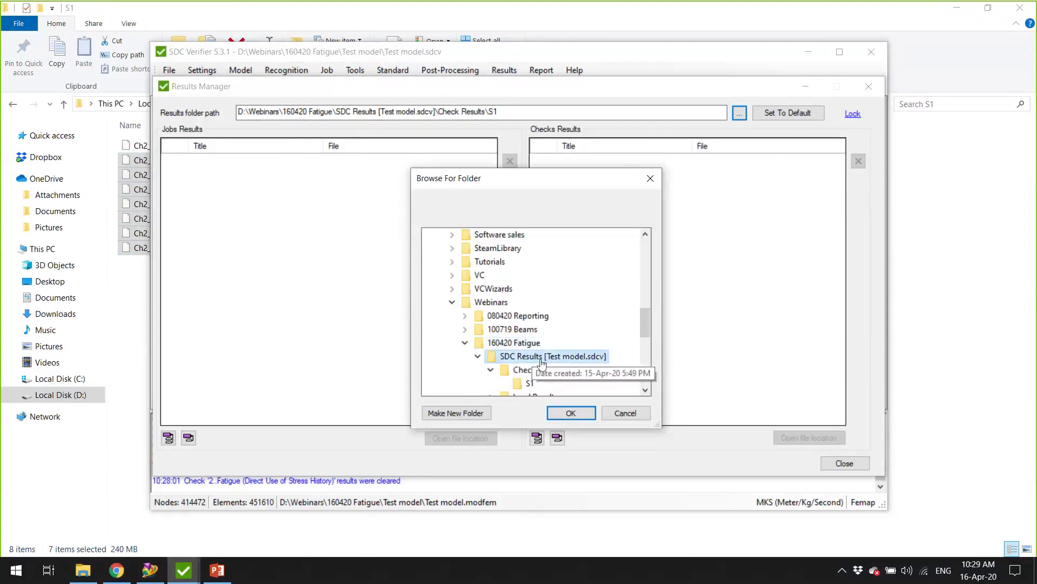
scroll(542, 382, "down", 3)
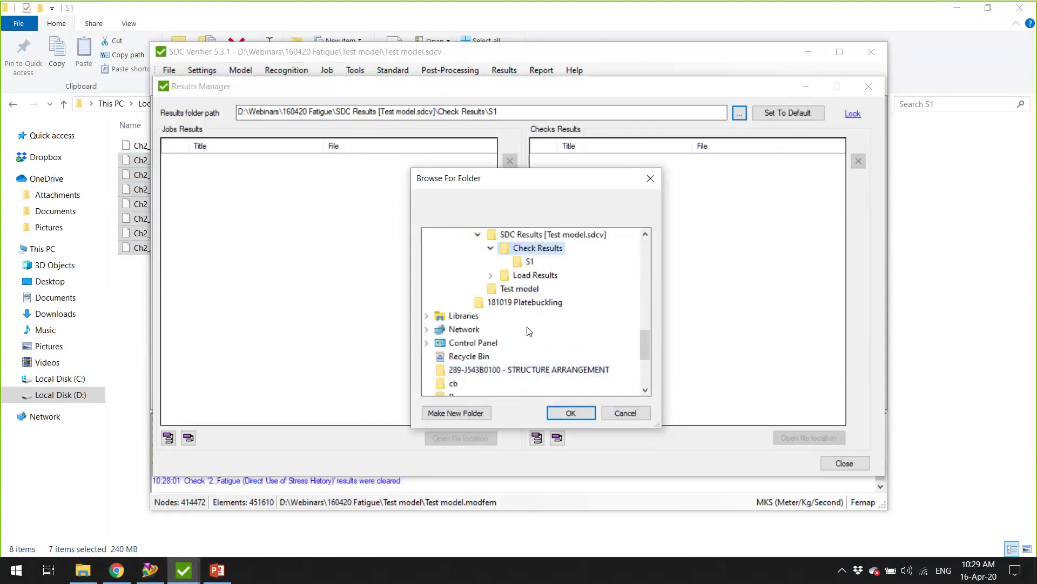
left_click(527, 275)
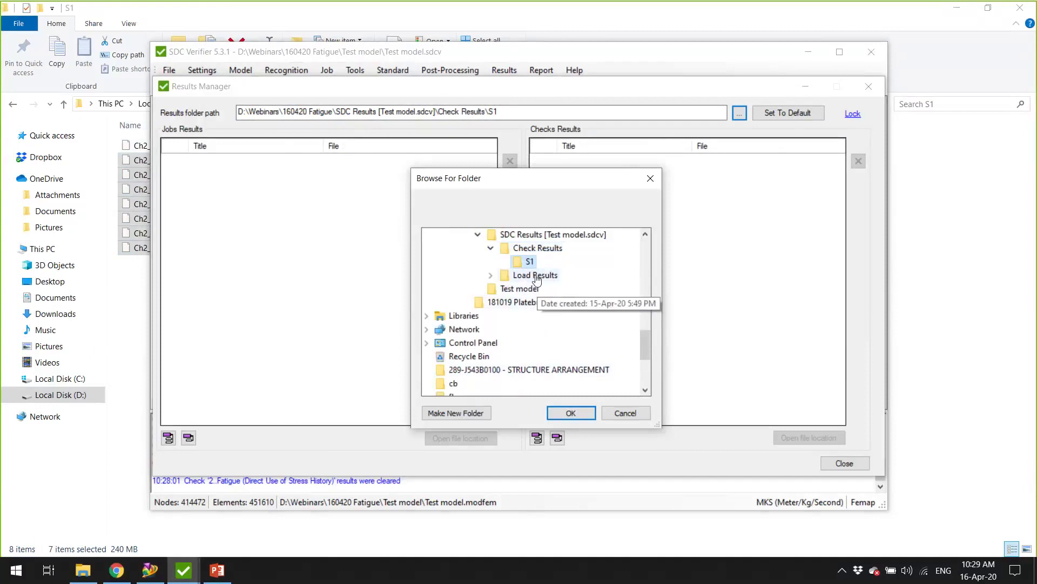
left_click(543, 316)
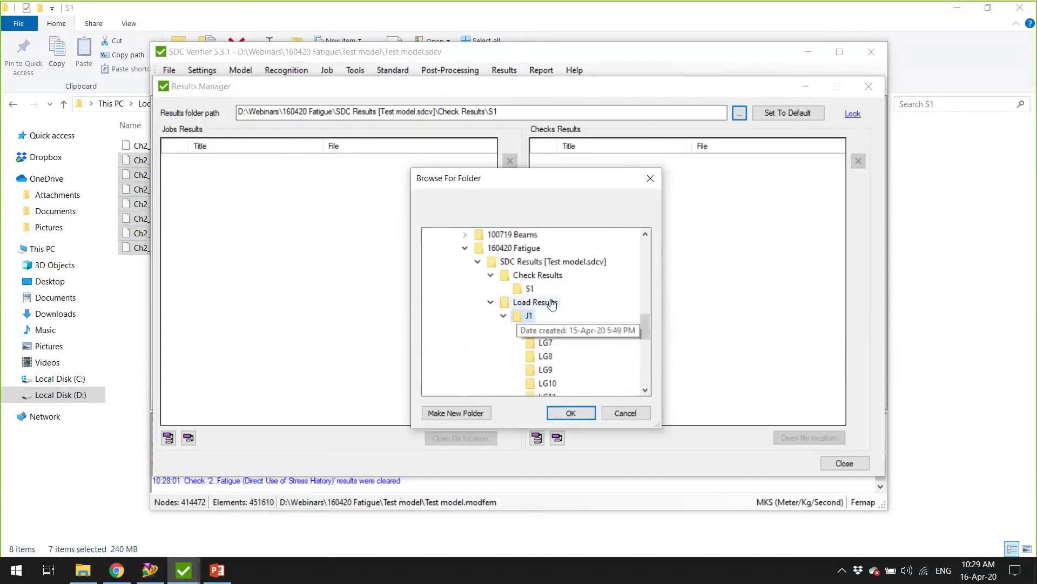
left_click(546, 262)
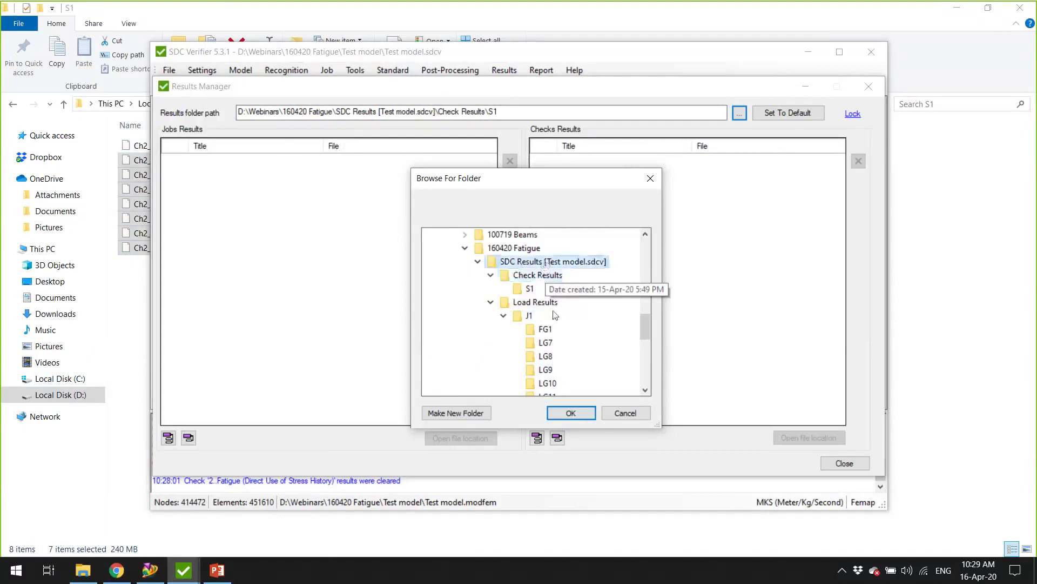
left_click(570, 413)
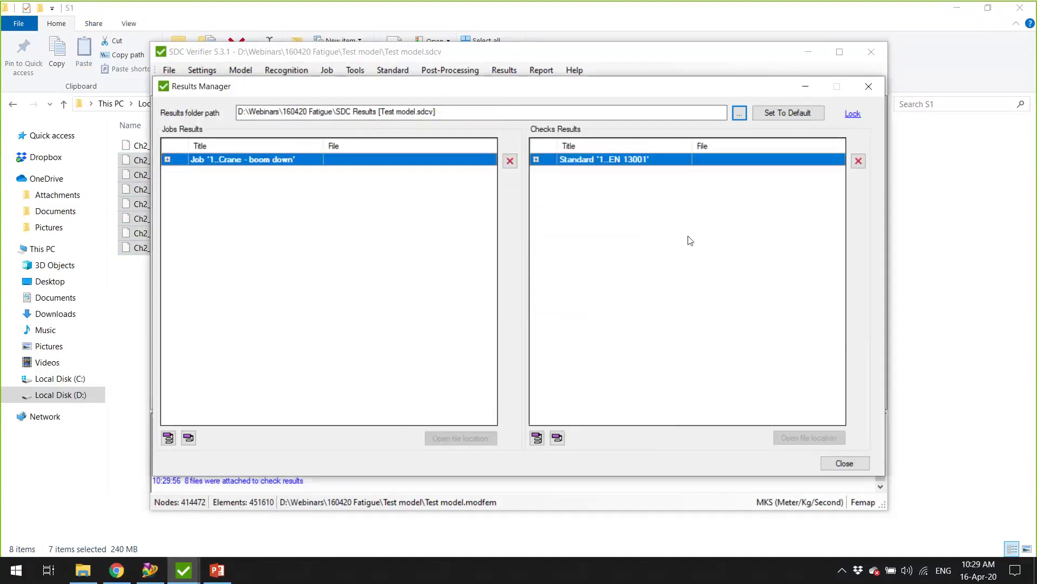
left_click(845, 464)
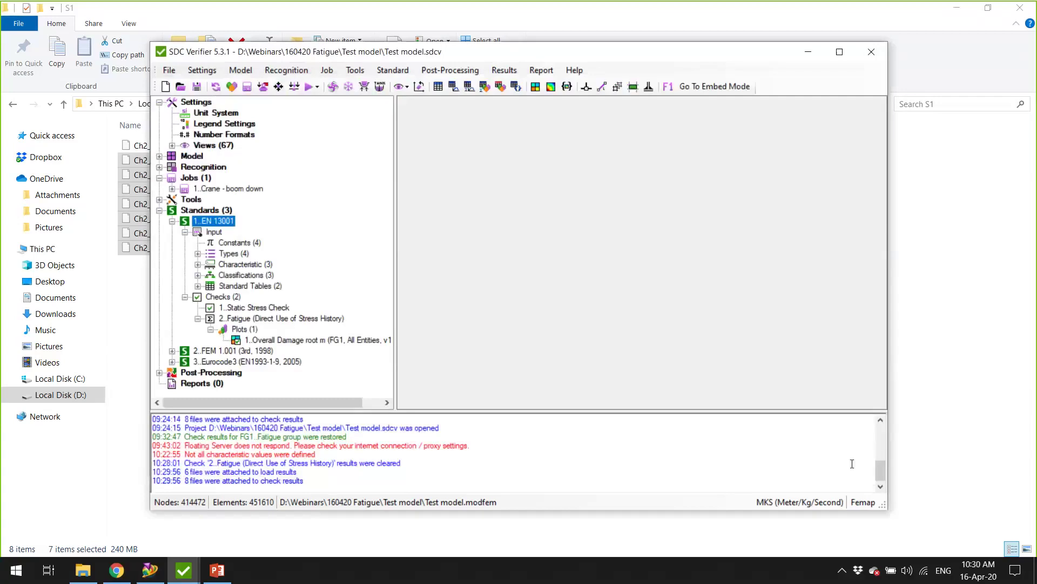
Preview the FG1 Overall Damage root m plot of the EN 13001 Fatigue (Direct Use of Stress History) check
right_click(296, 339)
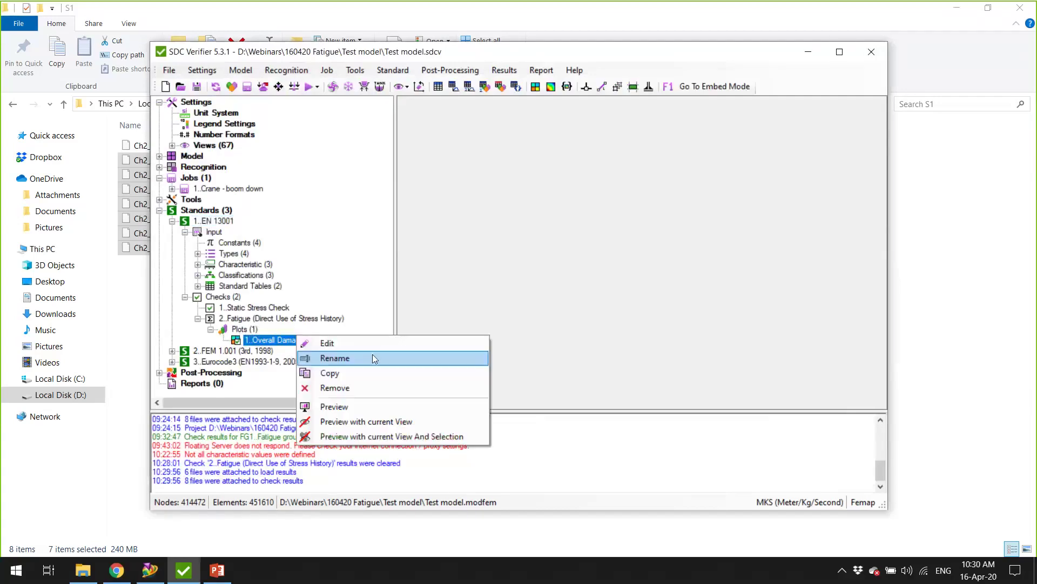
left_click(385, 408)
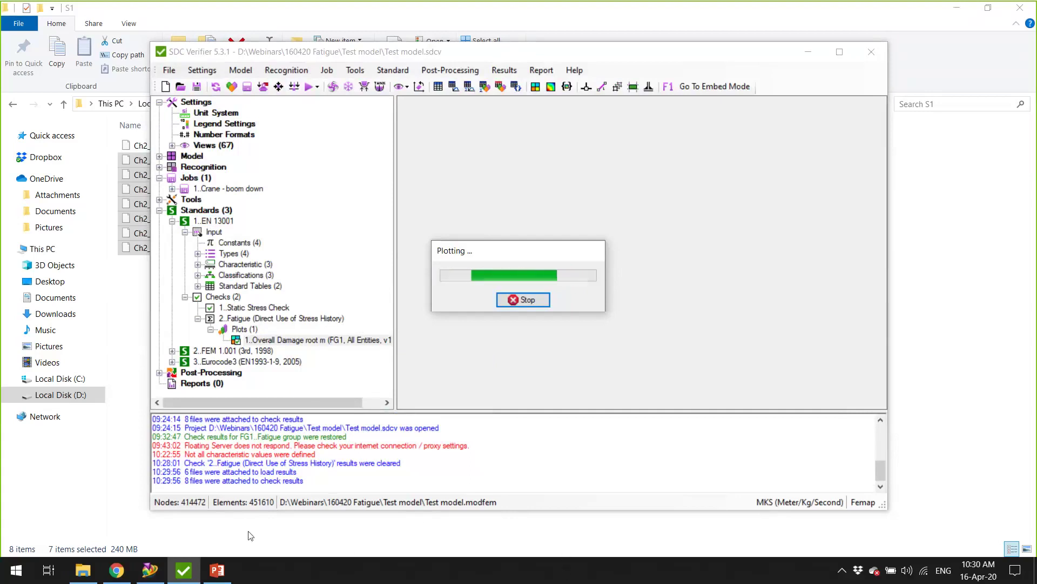
Switch to PowerPoint, show the Next events slide, and check the plotting progress in Femap in between
left_click(215, 571)
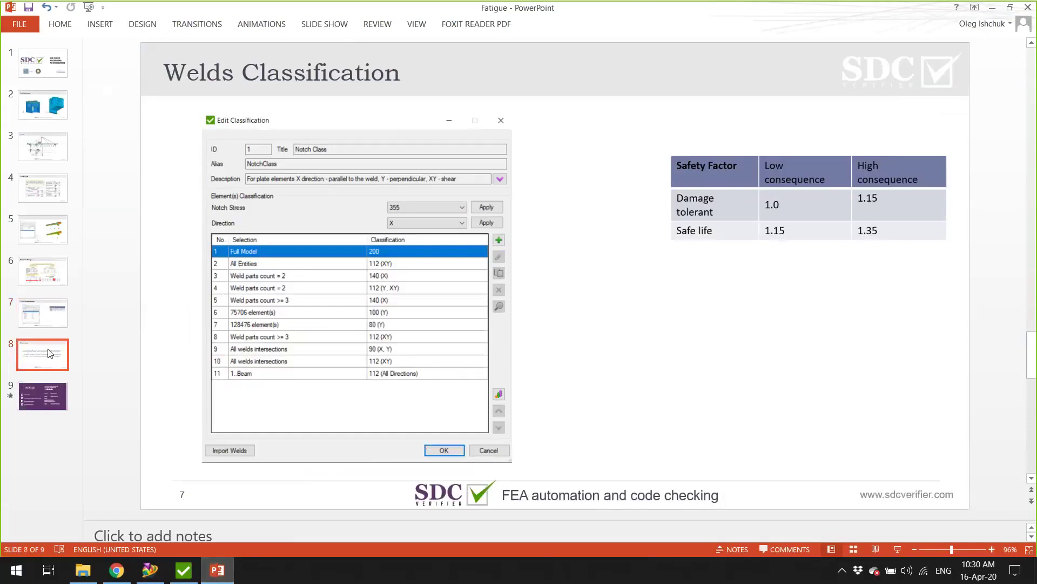
left_click(50, 353)
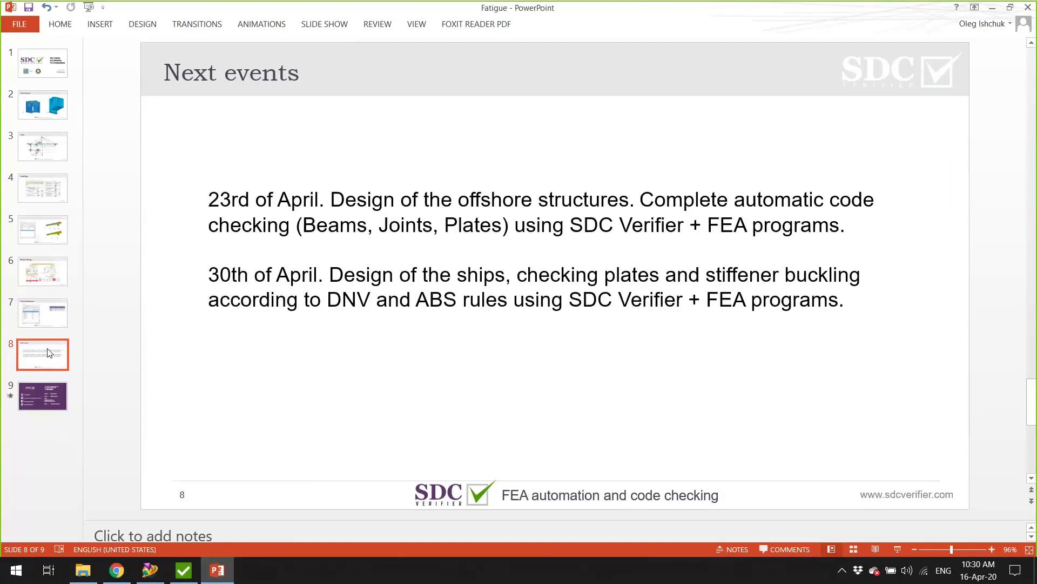
key("alt+Tab")
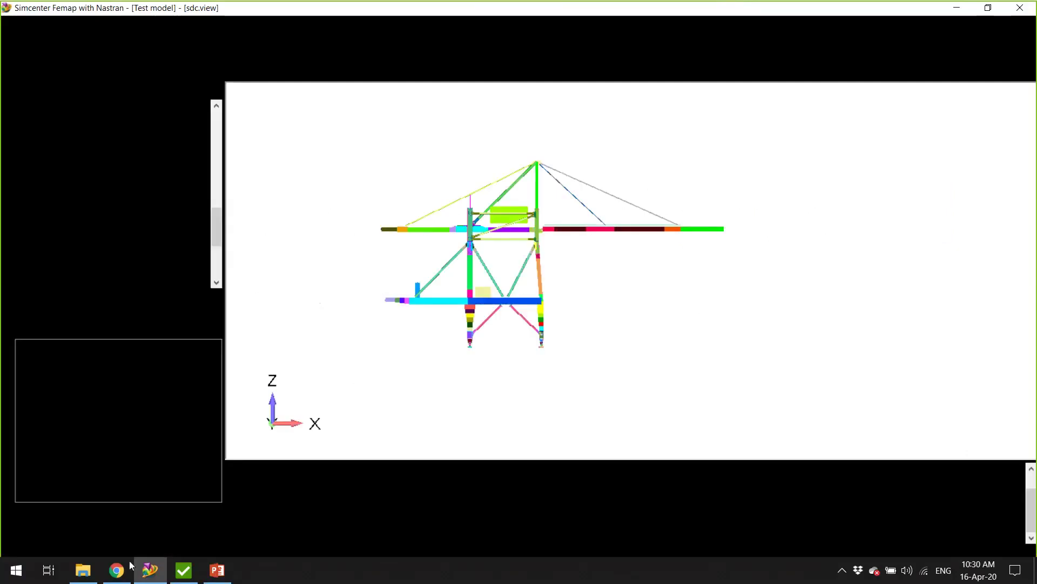
key("alt+Tab")
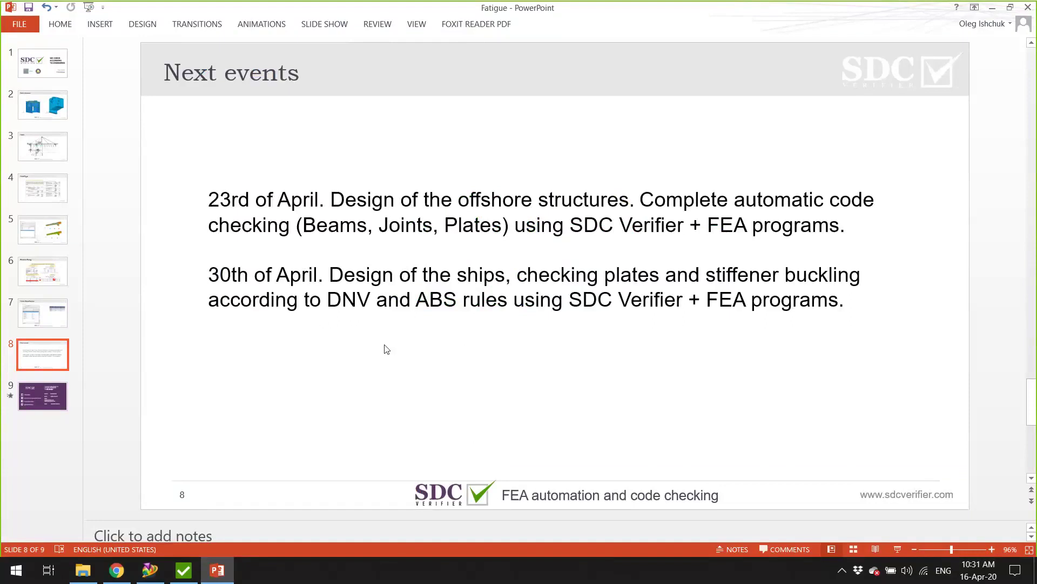
Switch to Femap and turn off the Thickness/Cross Section display for the crane's damage plot
left_click(150, 570)
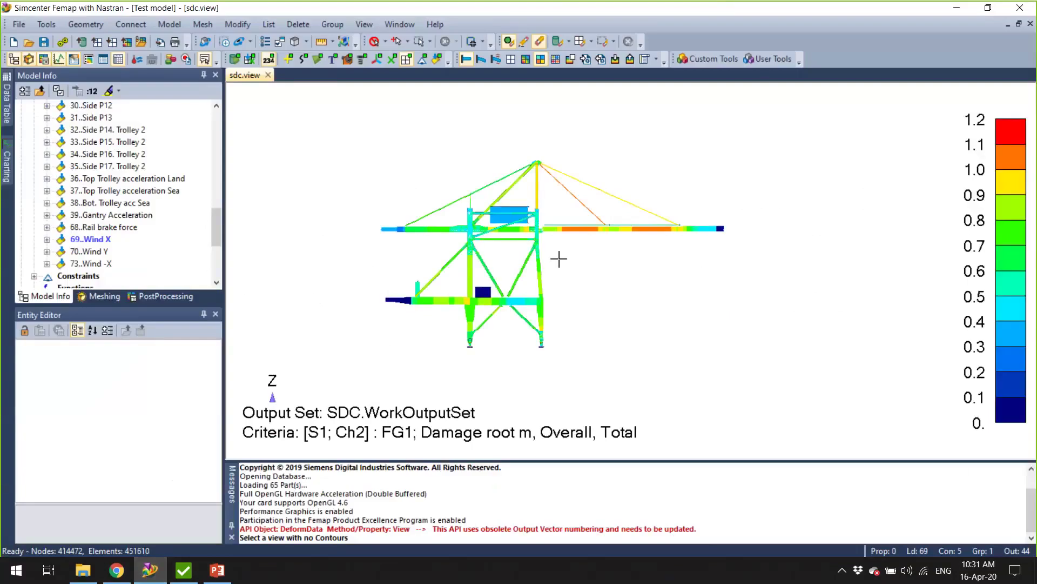
middle_click_drag(561, 258, 556, 263)
middle_click_drag(637, 274, 650, 341)
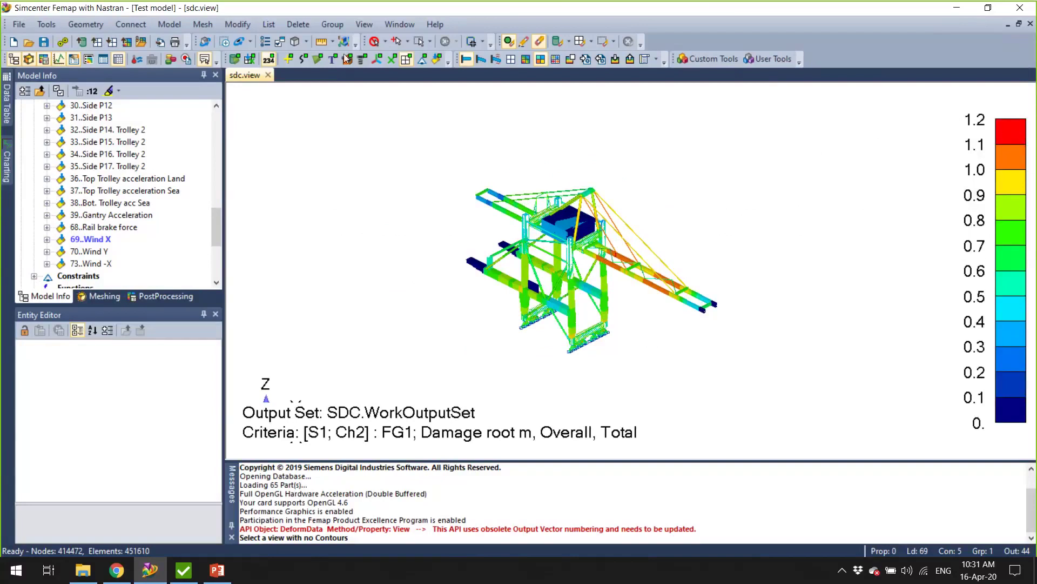
left_click(305, 41)
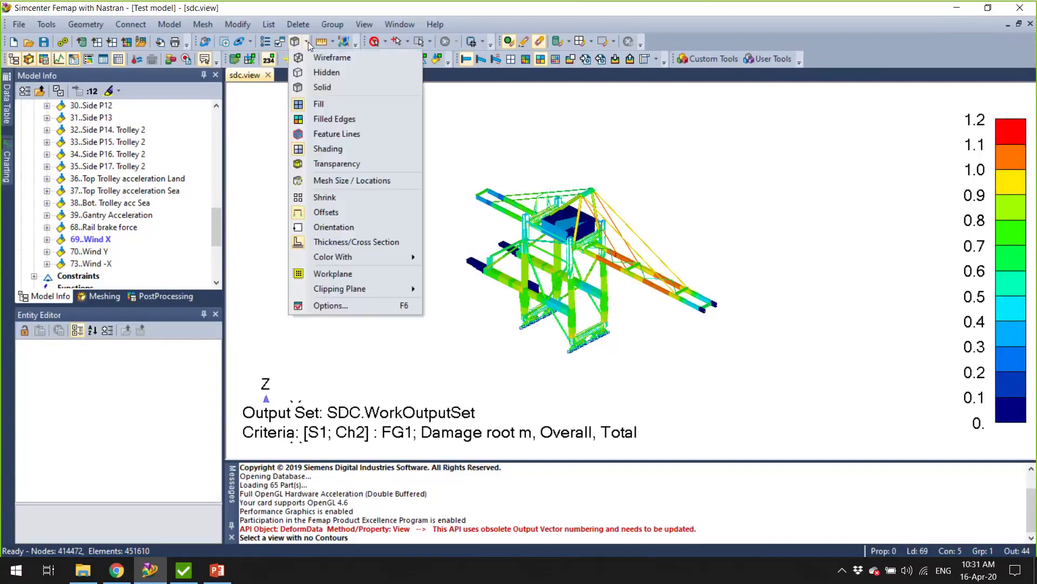
left_click(376, 243)
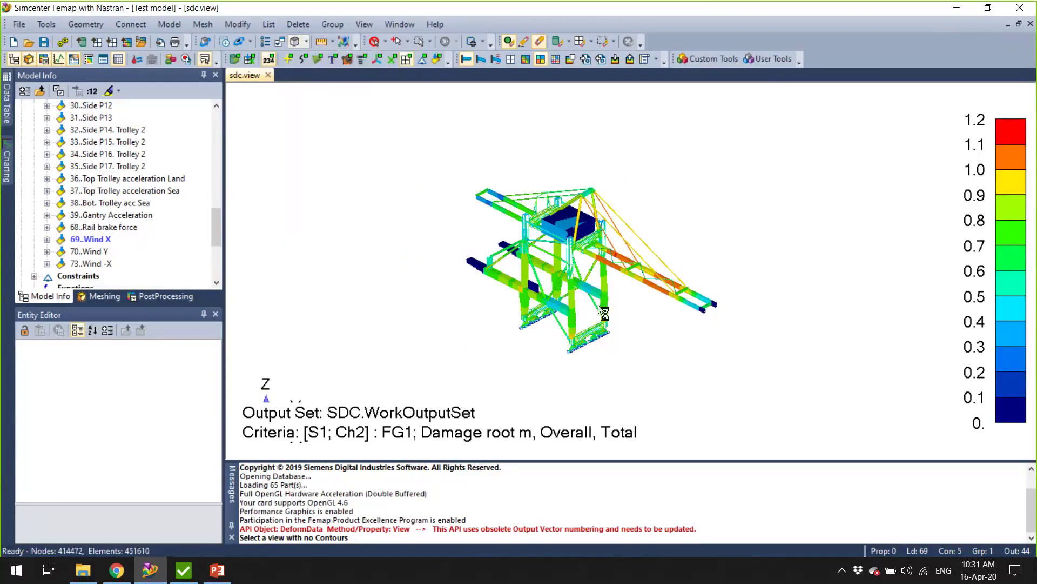
Examine the damage contour on the plate-modelled beams and wheel bogies at the crane's base, up close and as a pair
middle_click_drag(620, 341, 639, 275, "ctrl")
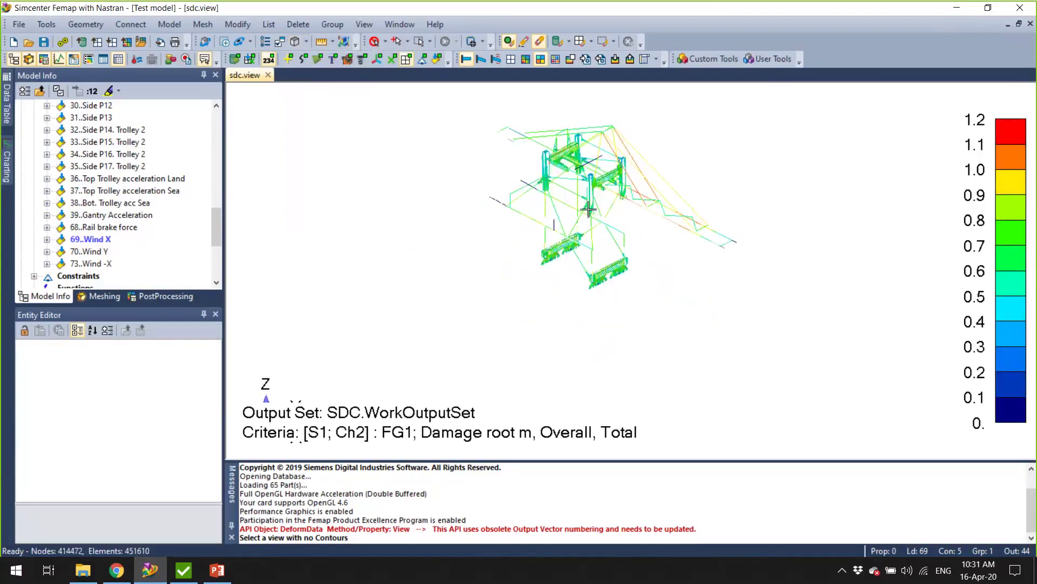
middle_click_drag(674, 427, 686, 454, "shift")
middle_click_drag(694, 347, 754, 486, "ctrl")
middle_click_drag(681, 292, 685, 213)
scroll(693, 253, "up", 5)
middle_click_drag(511, 287, 621, 343, "ctrl")
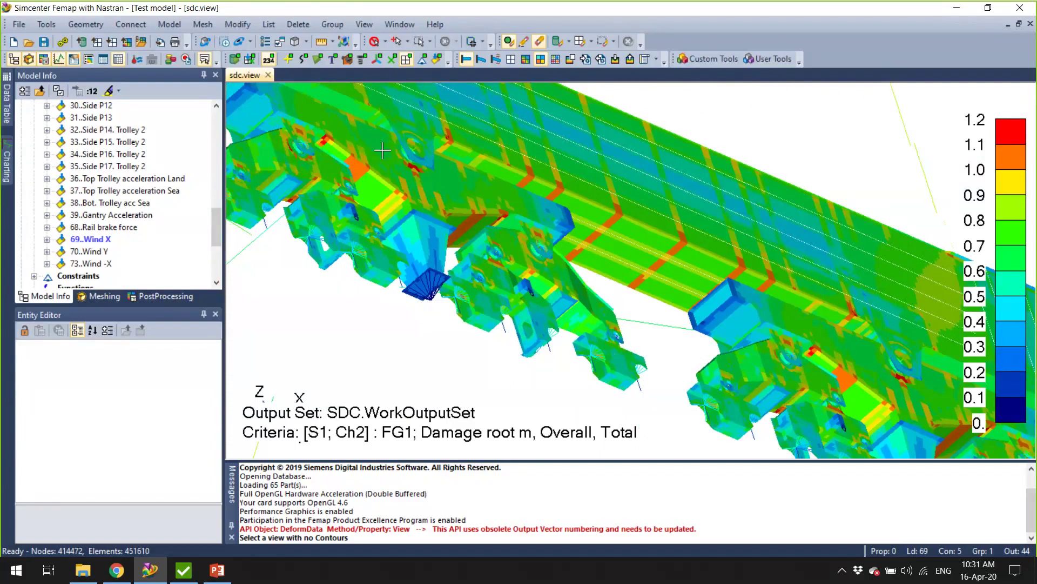
middle_click_drag(536, 281, 623, 332)
scroll(701, 345, "down", 5)
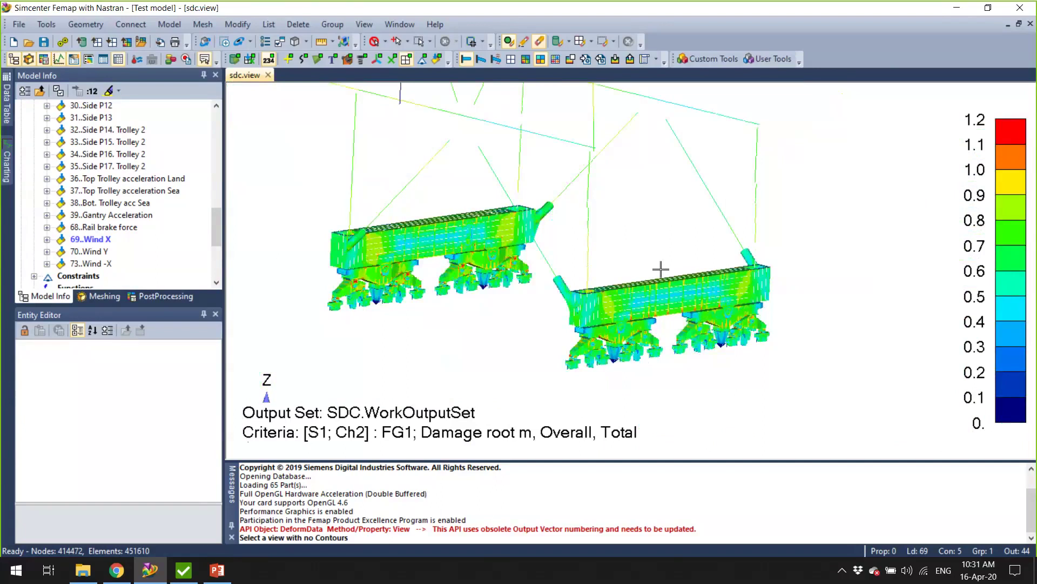
middle_click_drag(708, 375, 731, 374)
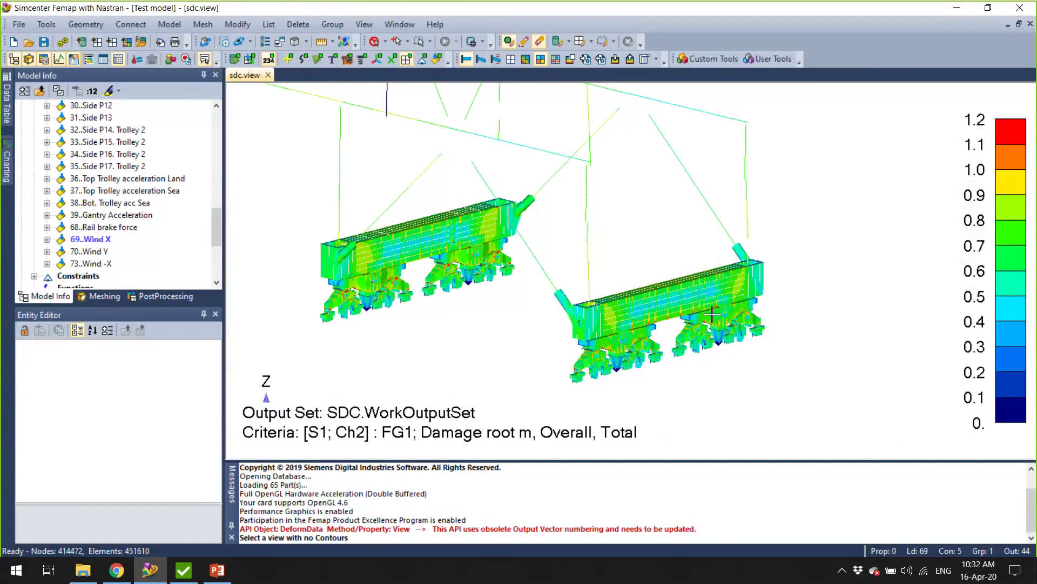
Examine the damage contour over the whole crane, the upper frame's legs, and one complete base beam with its wheel bogies
scroll(719, 300, "down", 3)
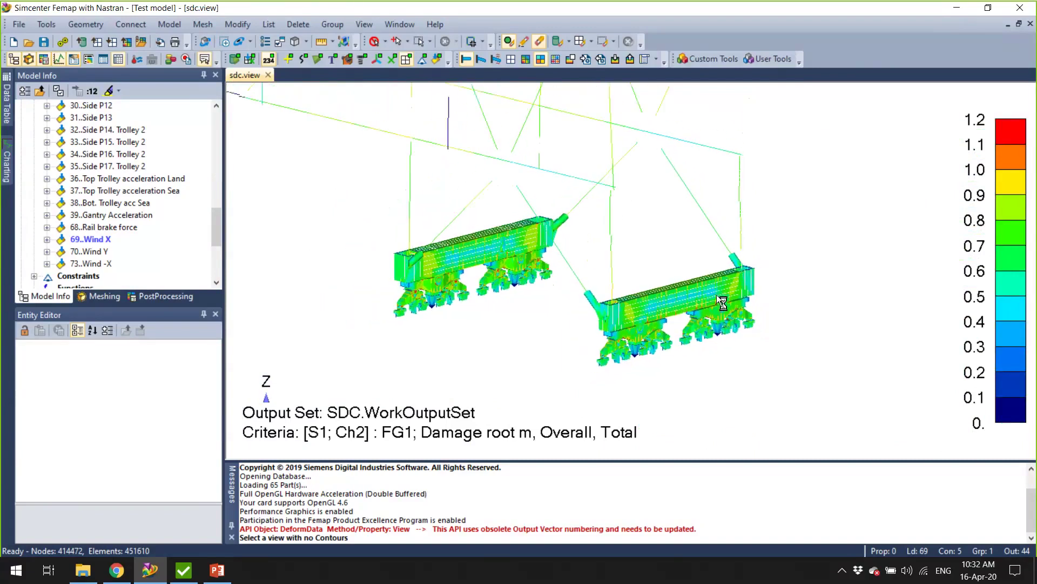
middle_click_drag(724, 301, 742, 294)
scroll(738, 307, "down", 5)
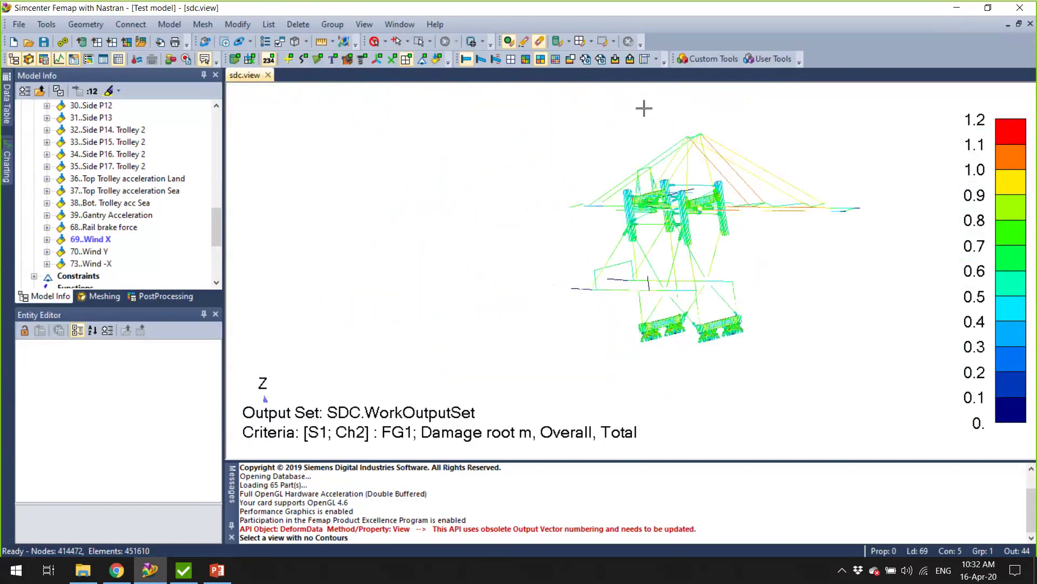
middle_click_drag(648, 239, 762, 322)
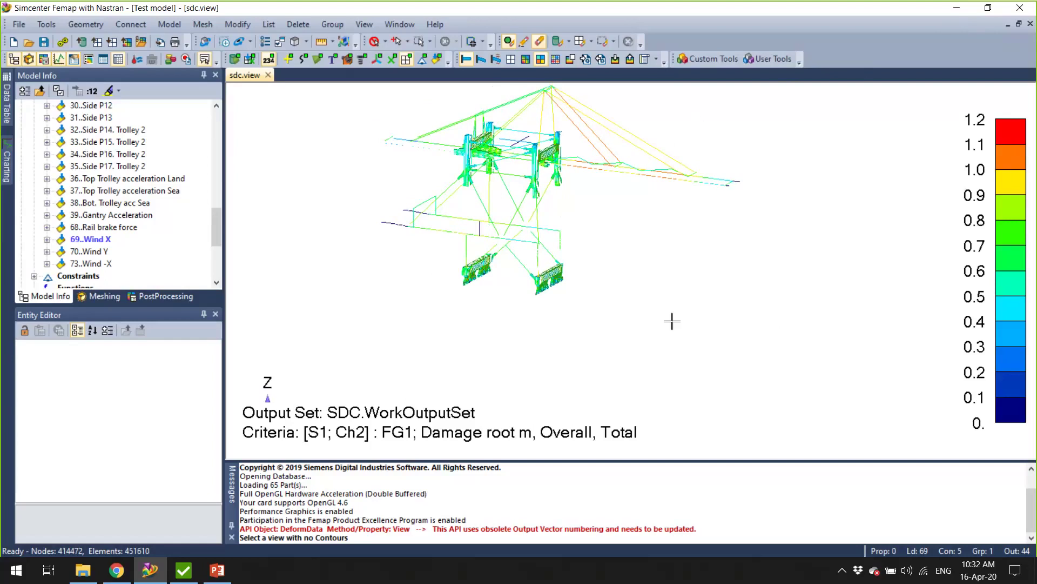
scroll(618, 294, "up", 3)
scroll(698, 392, "up", 6)
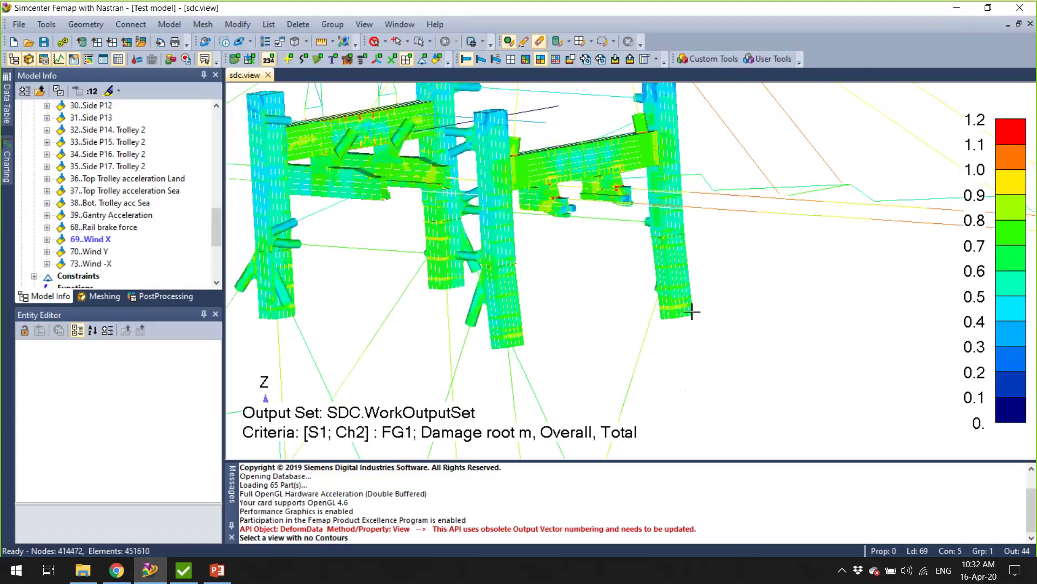
middle_click_drag(699, 354, 702, 241)
scroll(722, 343, "up", 6)
middle_click_drag(719, 363, 808, 379)
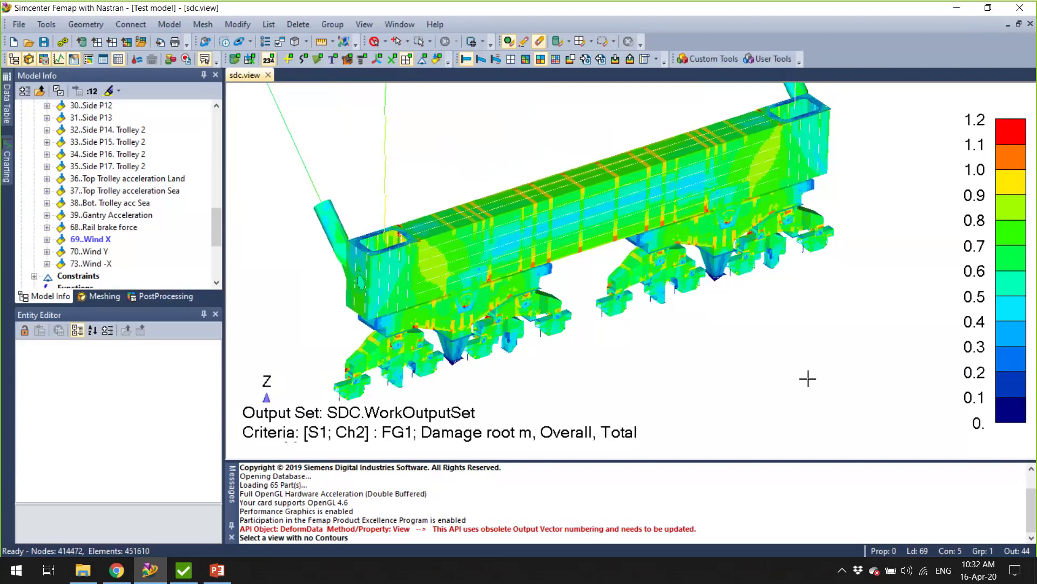
Switch to PowerPoint and show the final slide with the SDC Verifier contact information
left_click(218, 570)
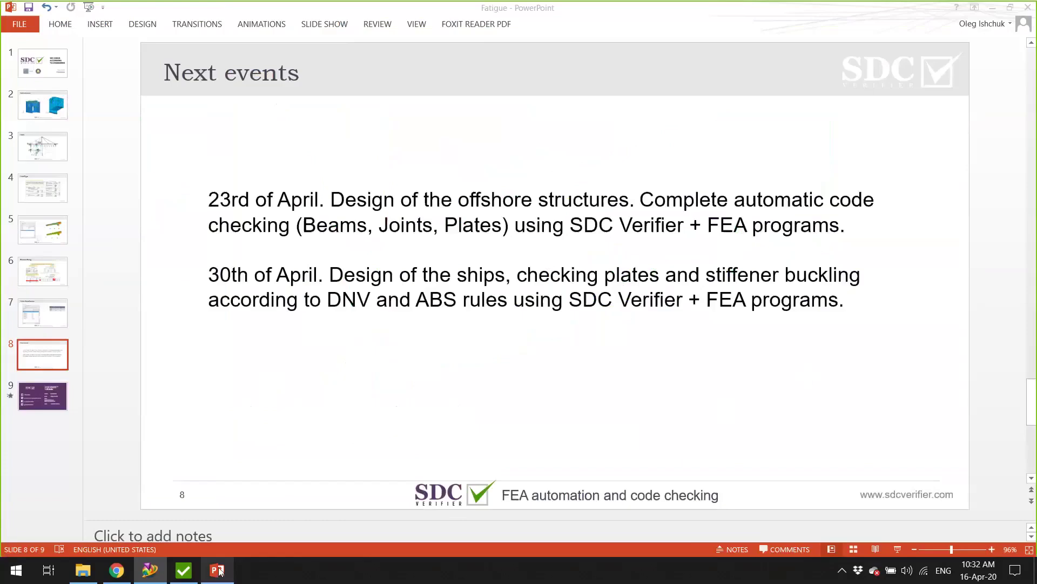
left_click(42, 400)
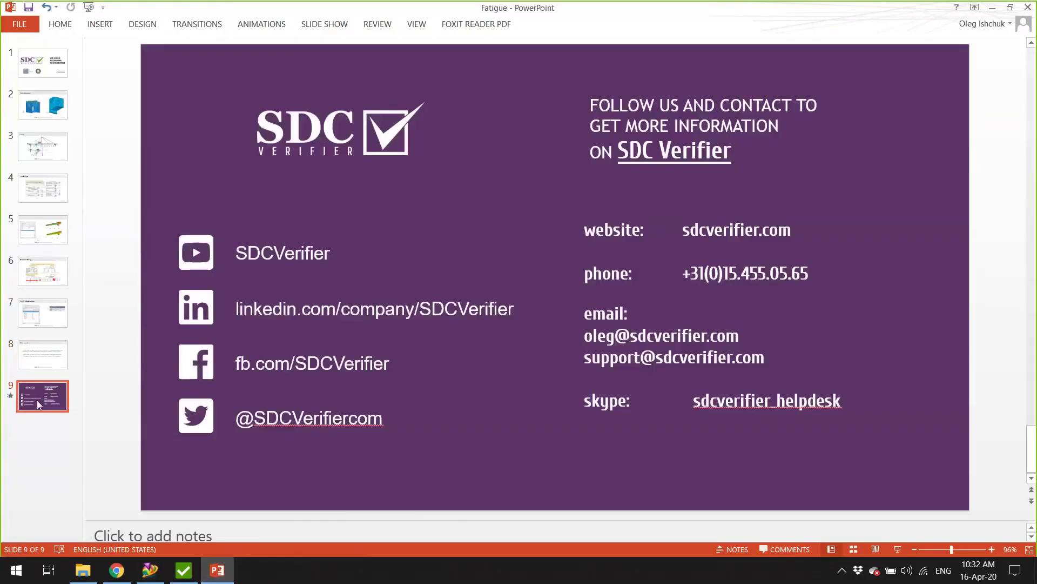